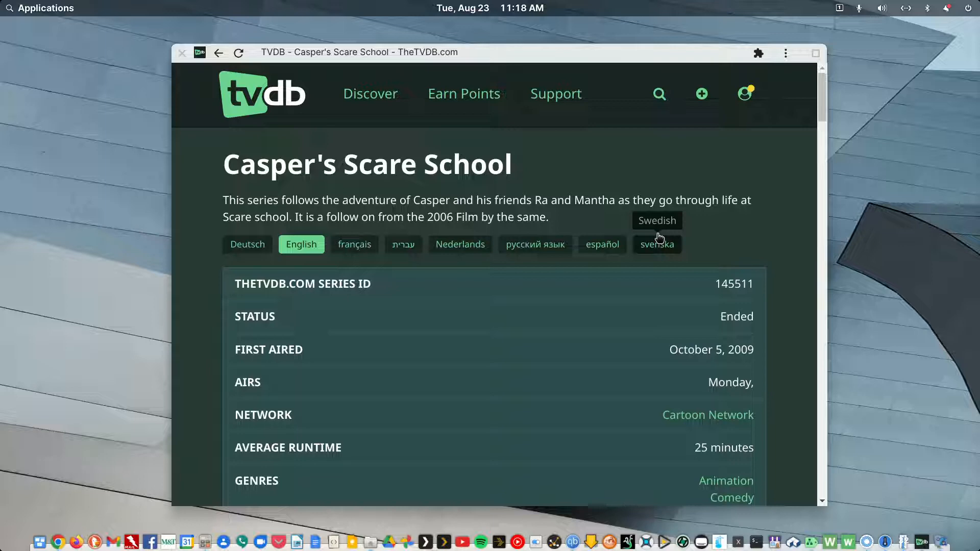
# Look through the Casper's Scare School series details and featured actors on TheTVDB, and clear its window from the desktop
pyautogui.scroll(-8, 628, 226)
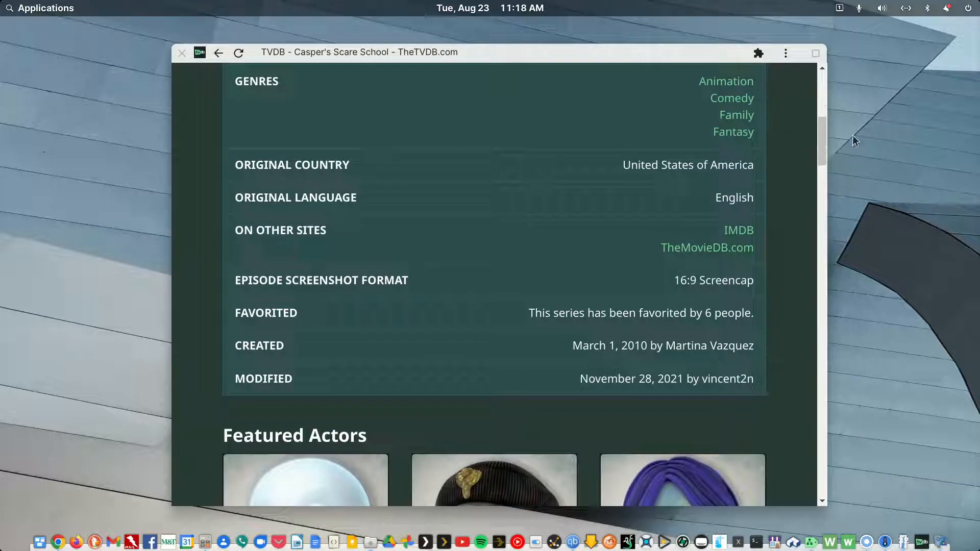
pyautogui.moveTo(820, 148); pyautogui.dragTo(823, 283)
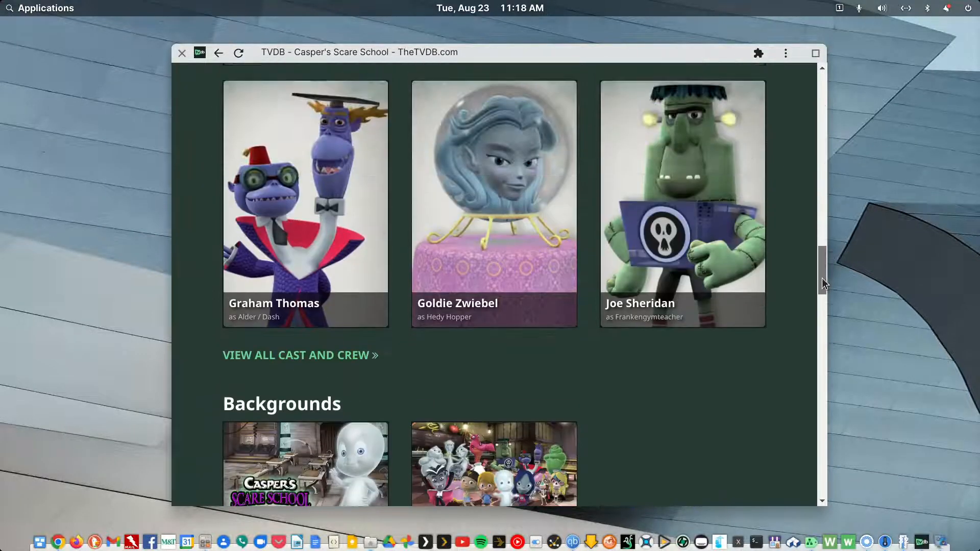
pyautogui.hotkey('ctrl', 'w')
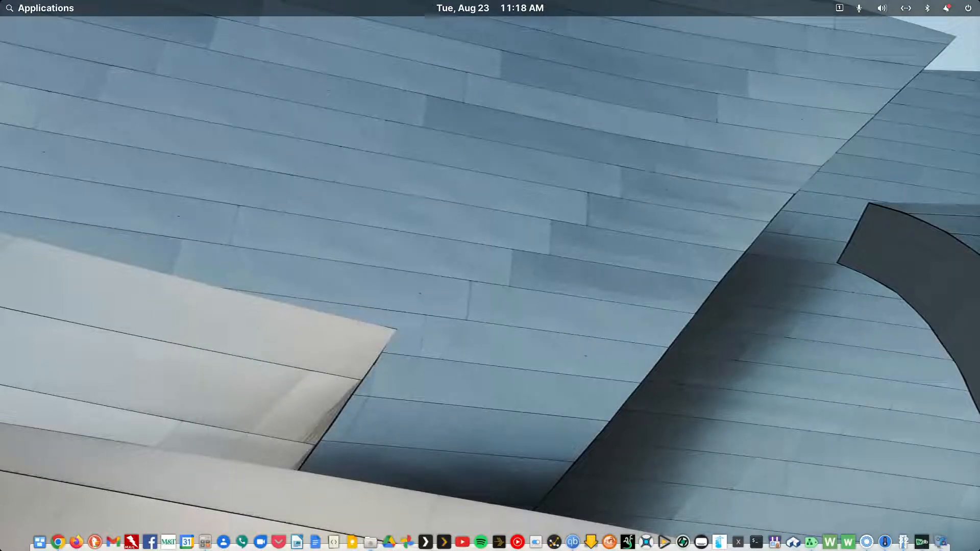
# Find MakeMKV among the installed applications and launch it
pyautogui.click(44, 15)
pyautogui.write('mak')
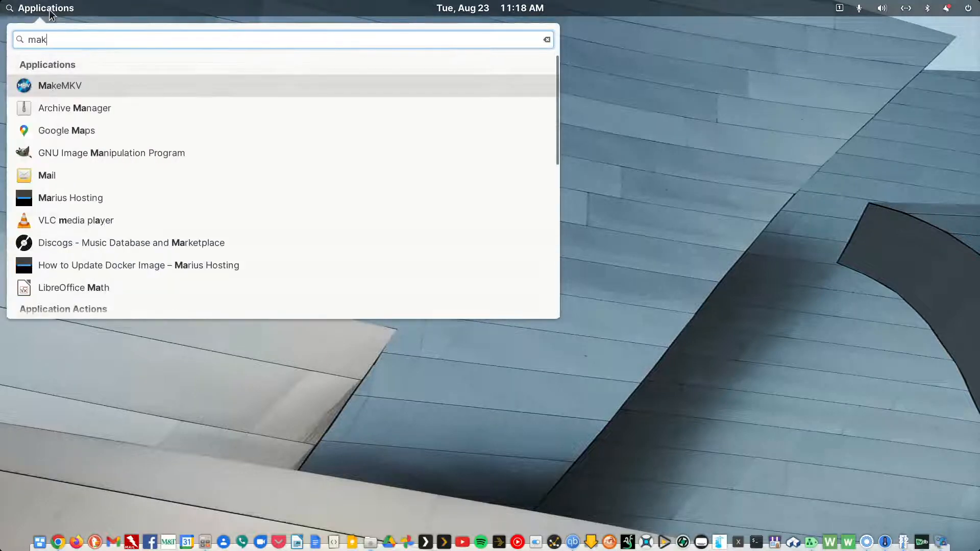
pyautogui.write('e')
pyautogui.click(67, 85)
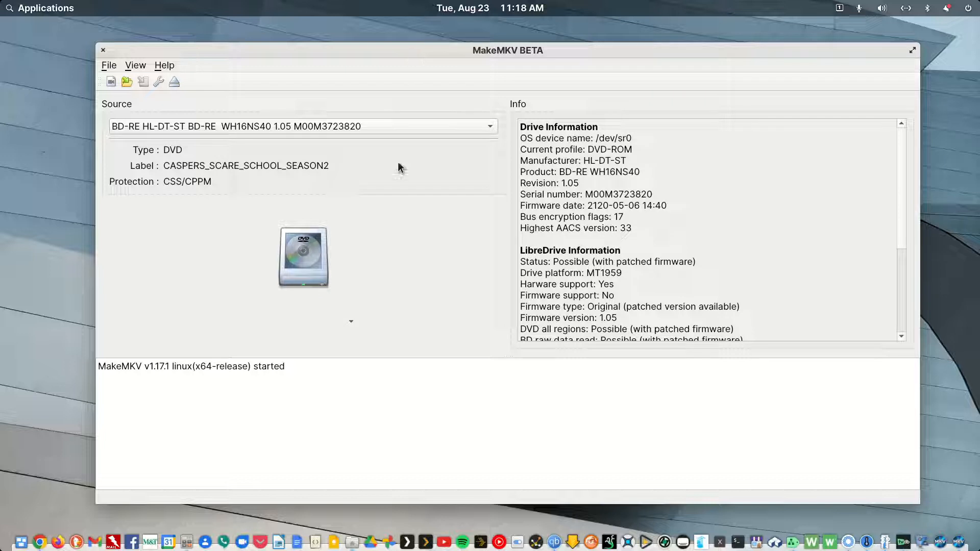
# Open the CASPERS_SCARE_SCHOOL_SEASON2 DVD and save all its titles as MKV files, allowing the existing C2_t00.mkv to be overwritten
pyautogui.click(316, 263)
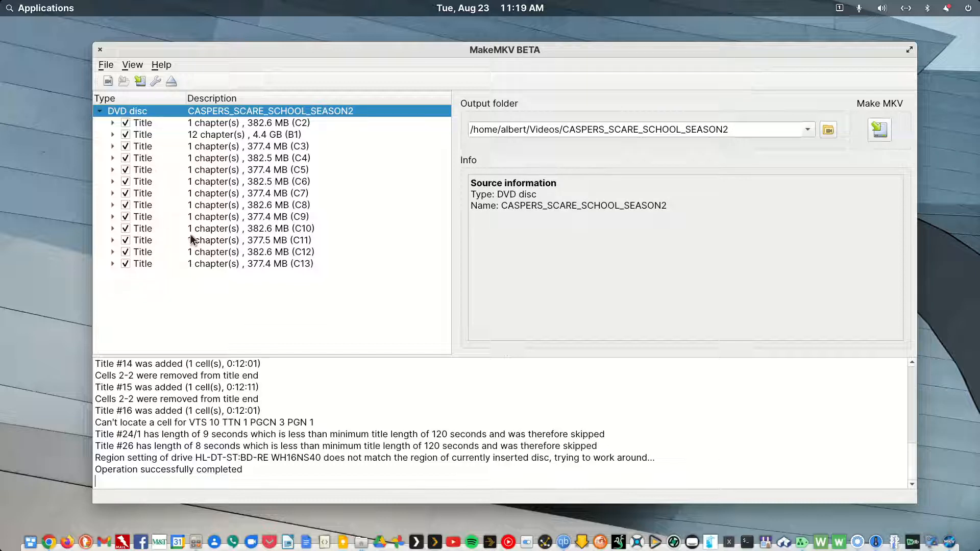
pyautogui.click(882, 131)
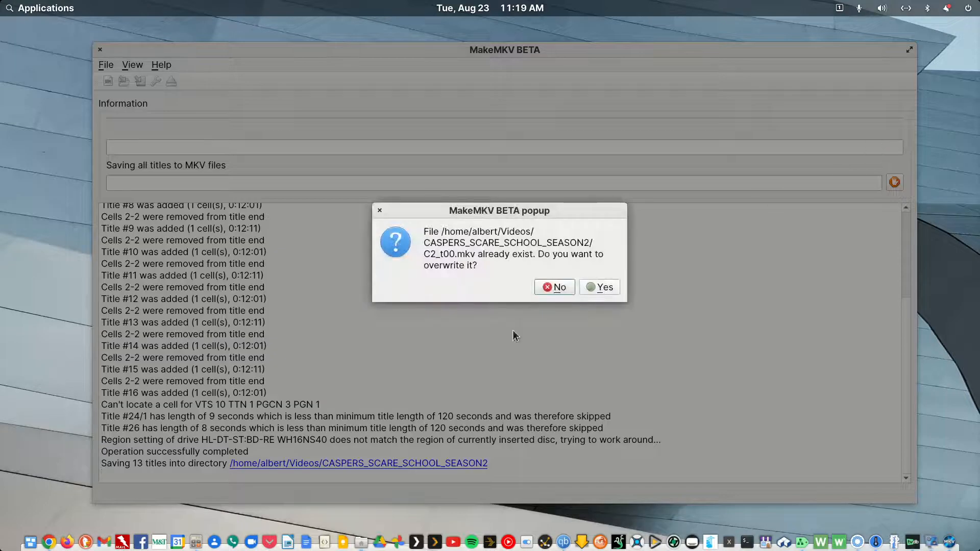
pyautogui.click(608, 290)
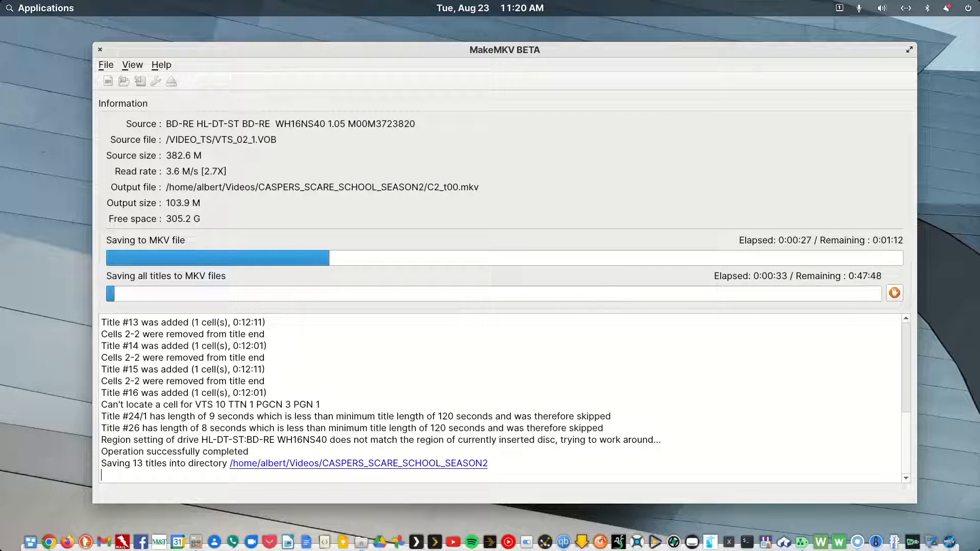
# Bring back the TheTVDB page for Casper's Scare School and examine its Seasons section
pyautogui.moveTo(979, 121); pyautogui.dragTo(549, 55)
pyautogui.scroll(-6, 715, 420)
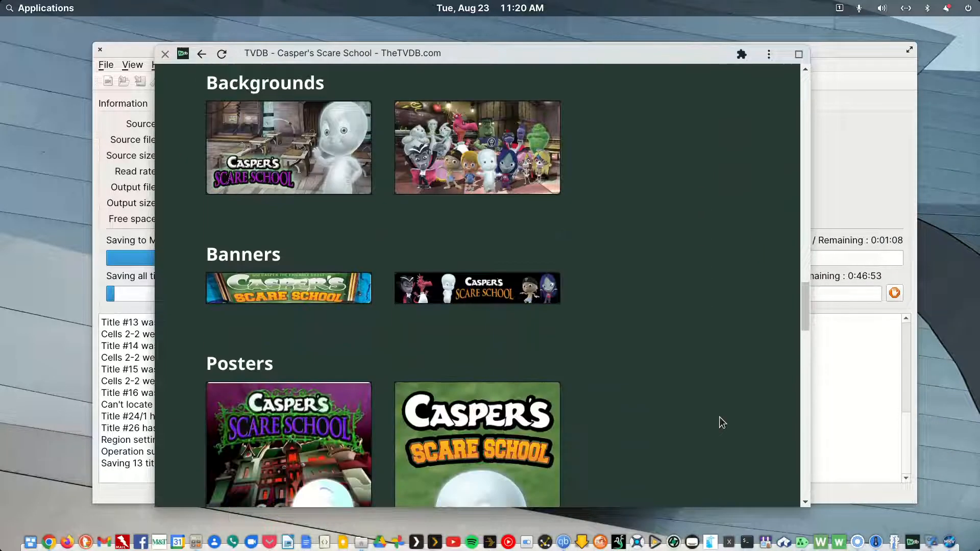
pyautogui.scroll(-12, 722, 422)
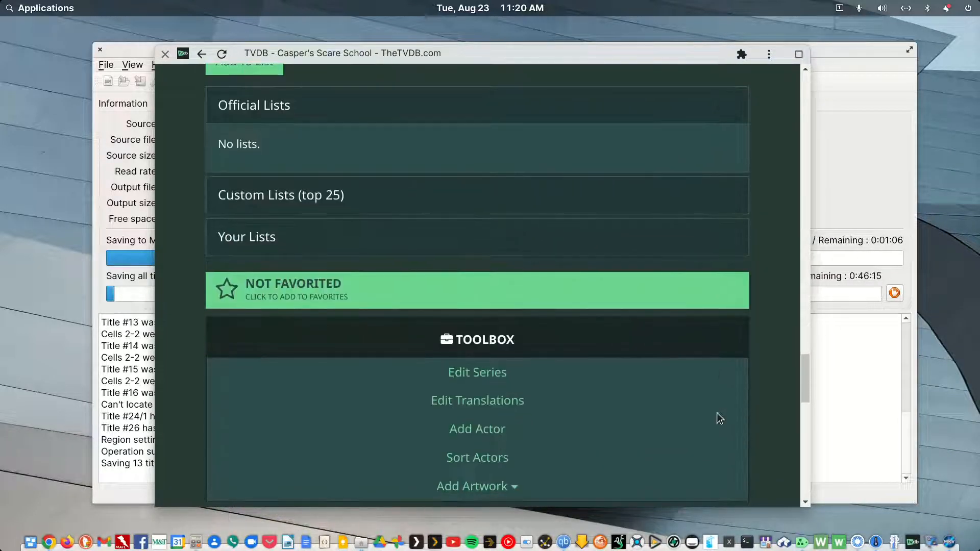
pyautogui.scroll(-14, 720, 419)
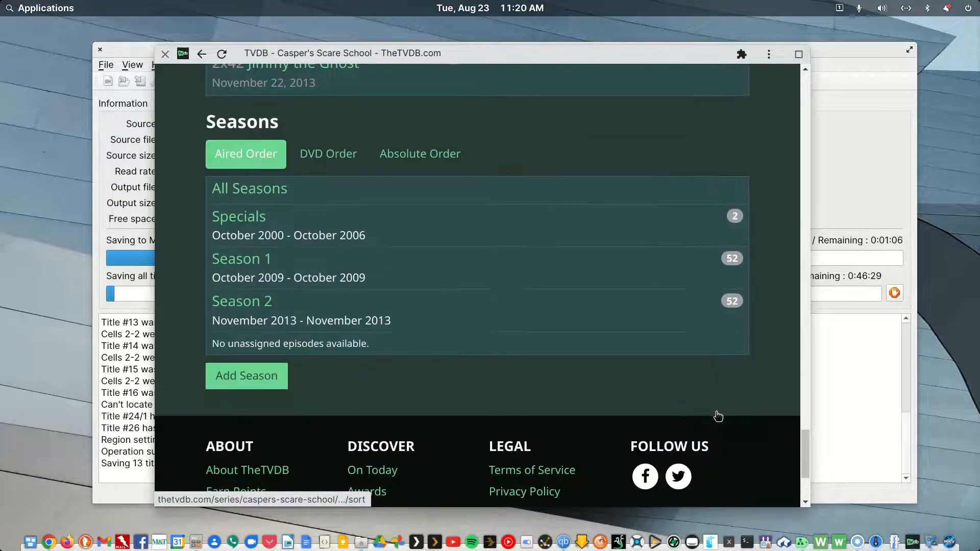
pyautogui.scroll(-3, 718, 417)
pyautogui.scroll(3, 718, 417)
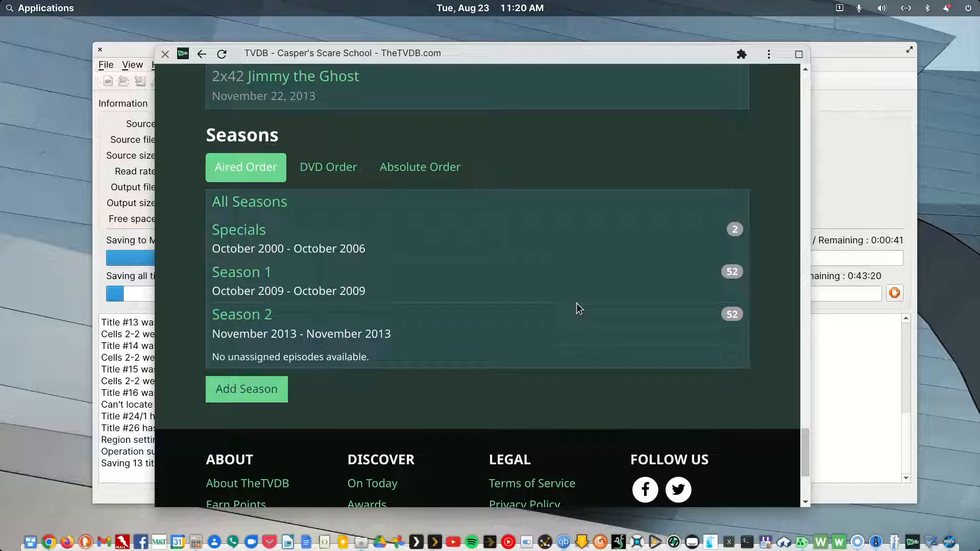
# Switch to Plex, open the TV Shows - Collections library and maximize the window
pyautogui.click(416, 542)
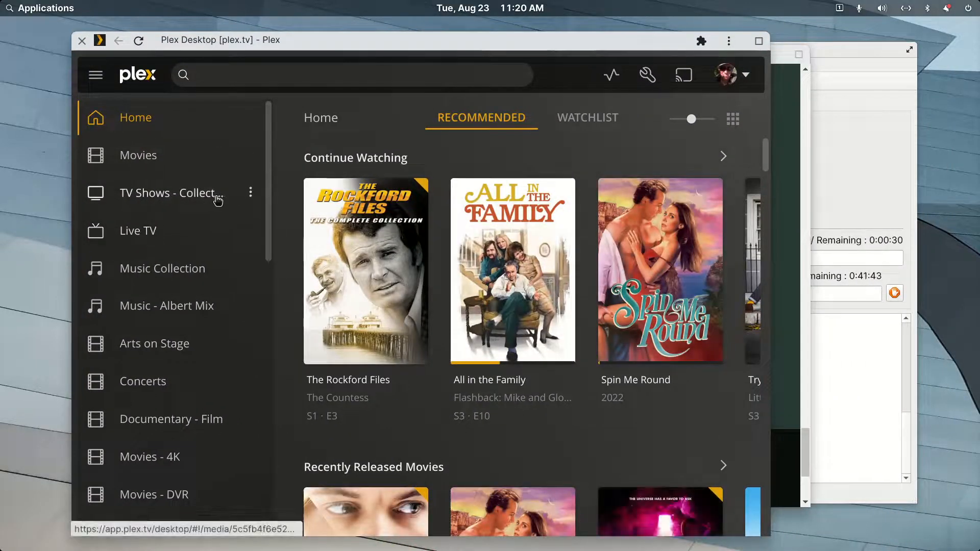
pyautogui.click(210, 198)
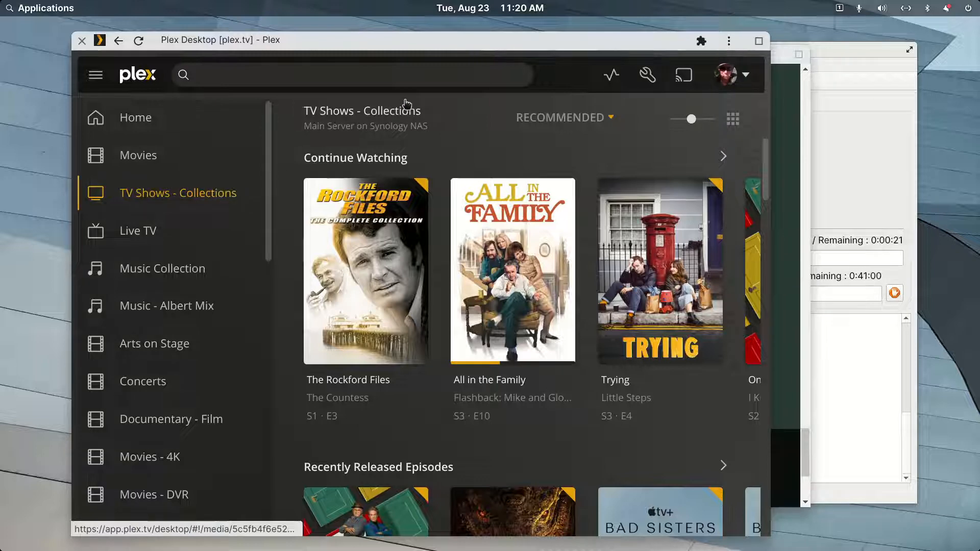
pyautogui.doubleClick(555, 67)
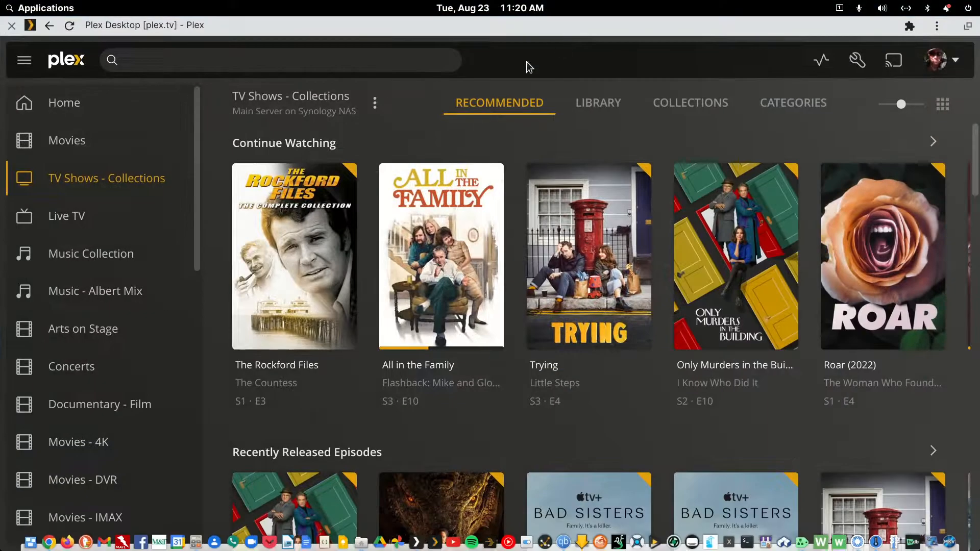
# Examine the episode ordering option in the TV Shows - Collections library's advanced settings, cancel without saving and close Plex
pyautogui.click(376, 107)
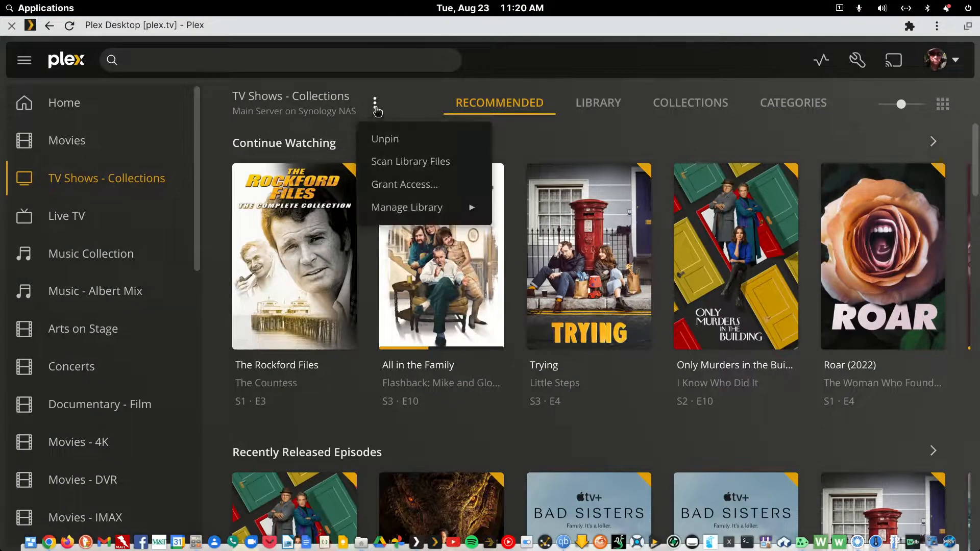
pyautogui.moveTo(437, 209)
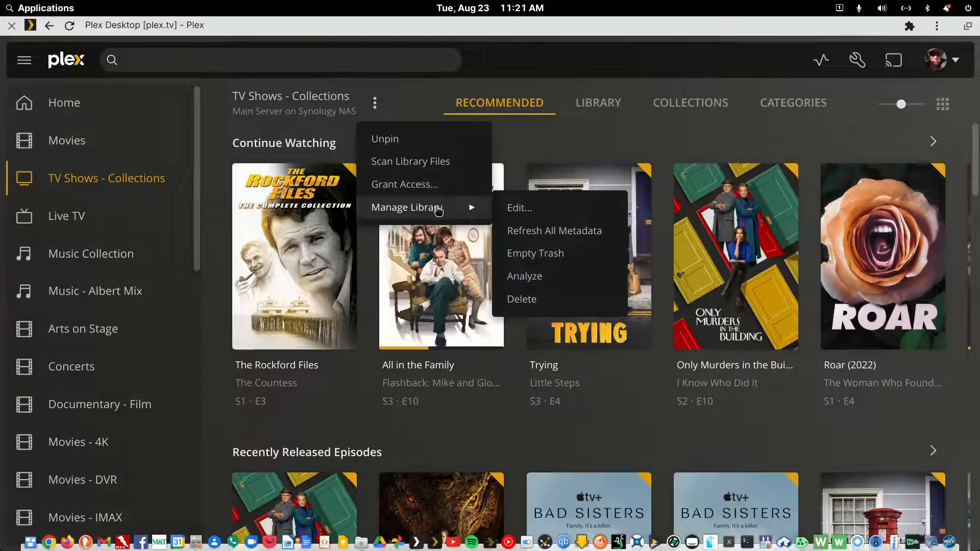
pyautogui.click(510, 210)
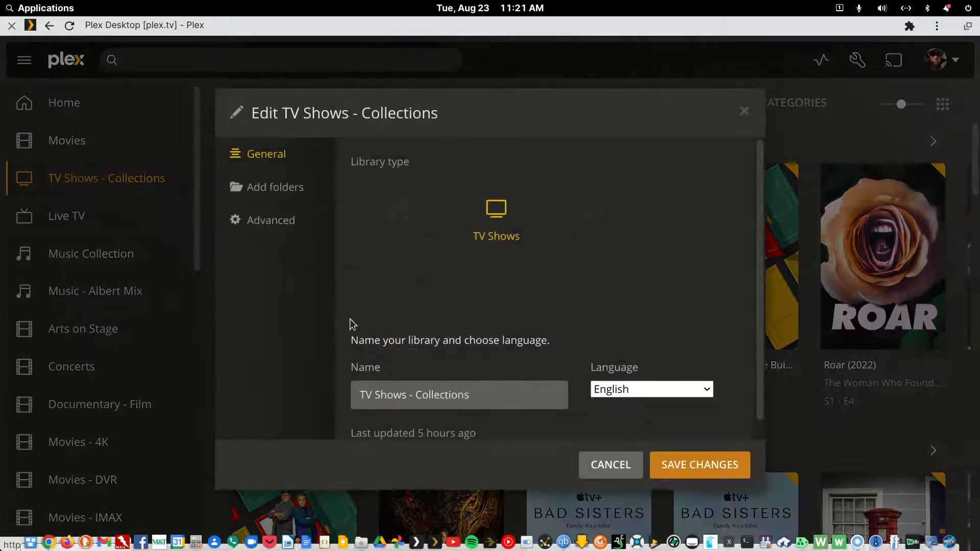
pyautogui.click(265, 222)
pyautogui.scroll(-5, 595, 288)
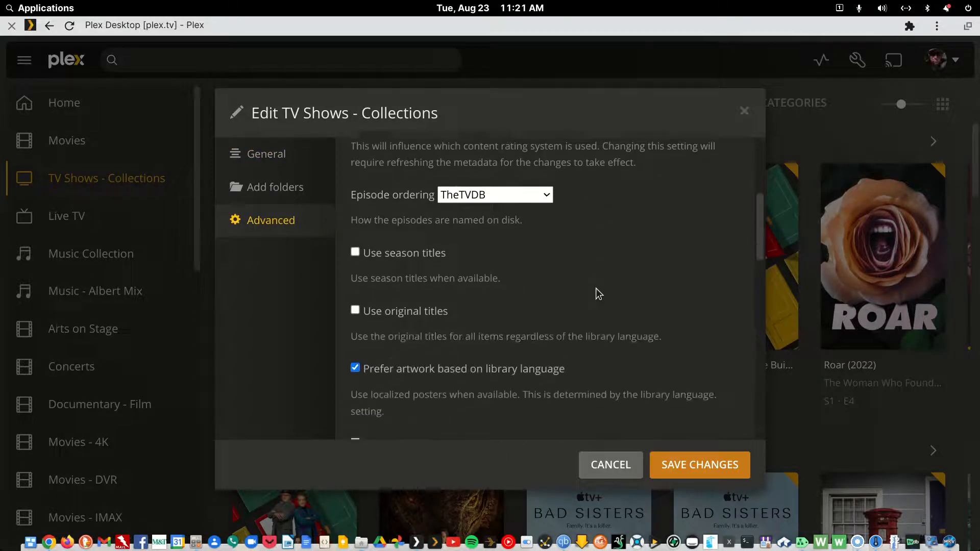
pyautogui.scroll(-2, 592, 288)
pyautogui.scroll(5, 586, 289)
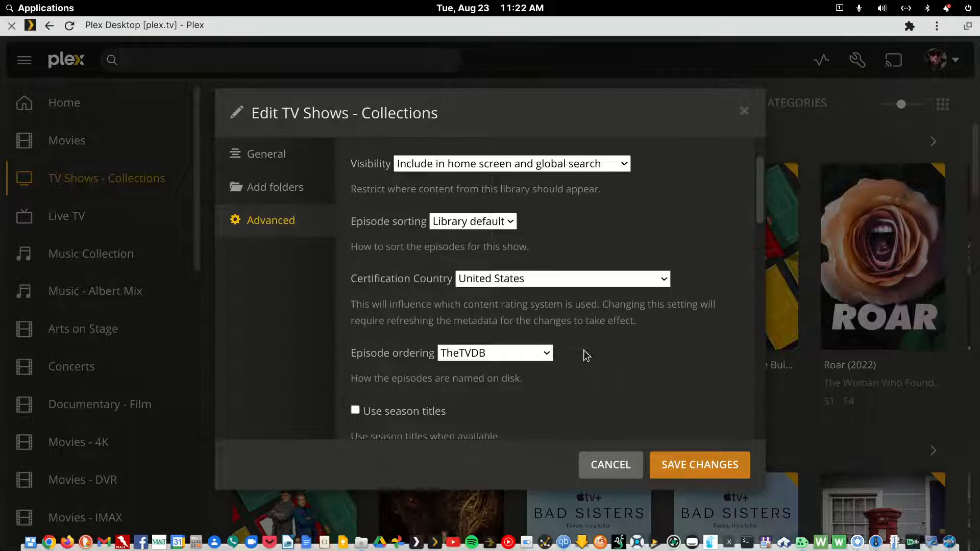
pyautogui.click(602, 463)
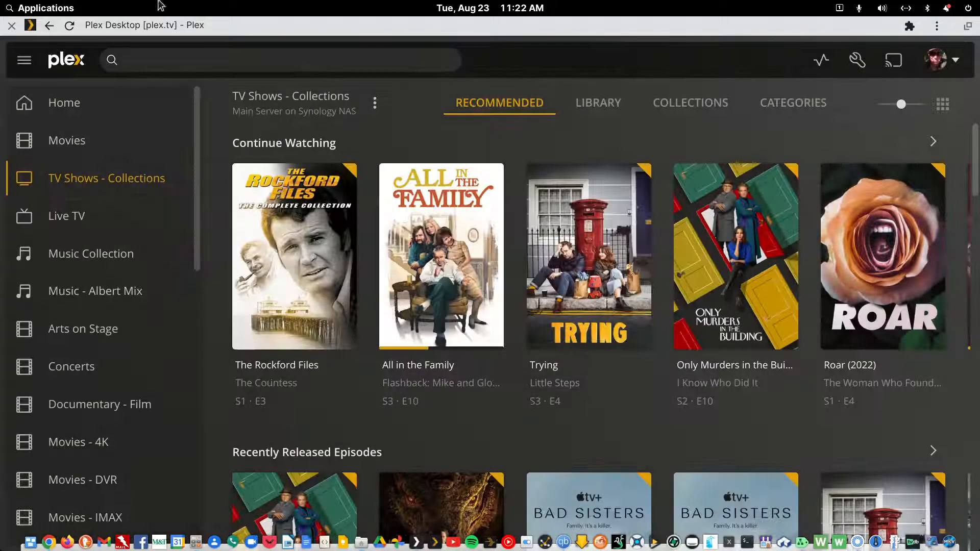
pyautogui.click(11, 26)
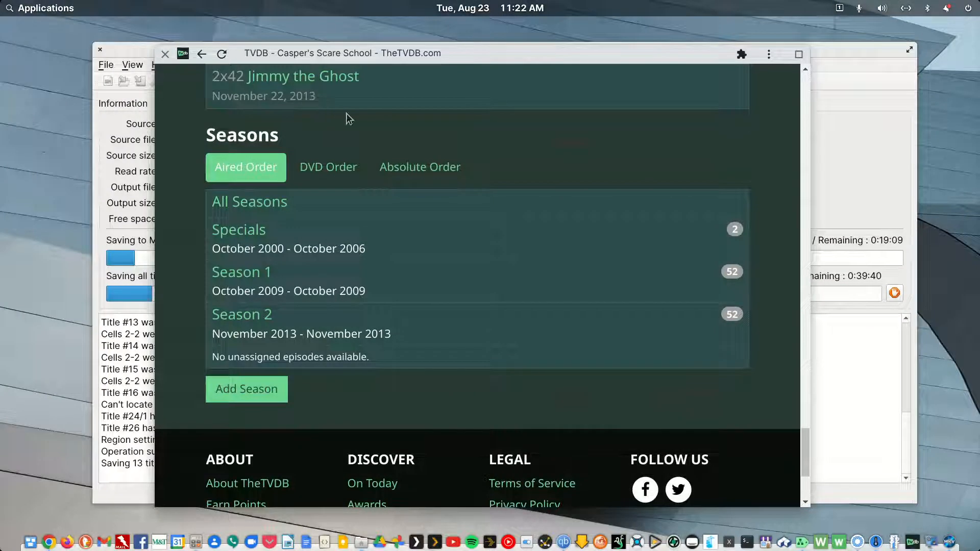
# Return to the title and description at the start of the Casper's Scare School series page
pyautogui.scroll(15, 807, 268)
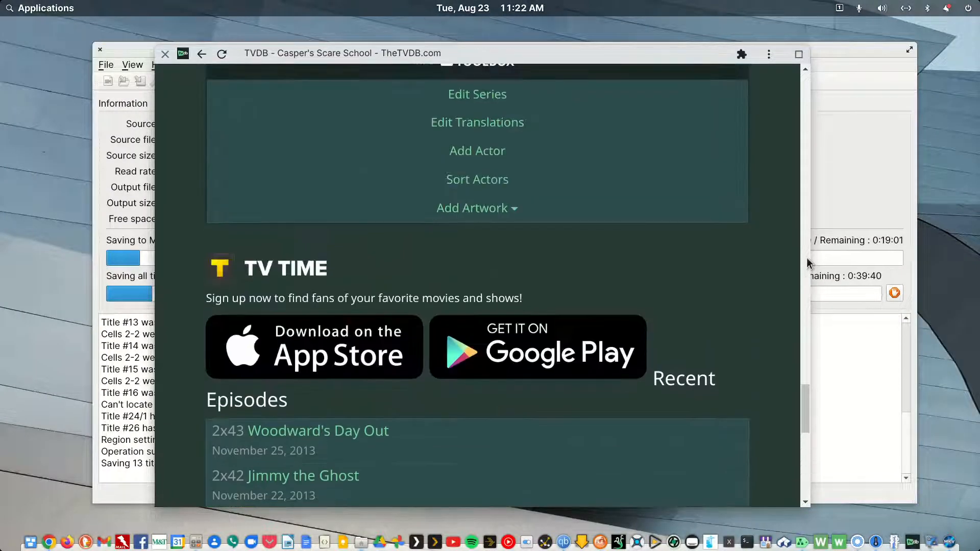
pyautogui.scroll(10, 805, 263)
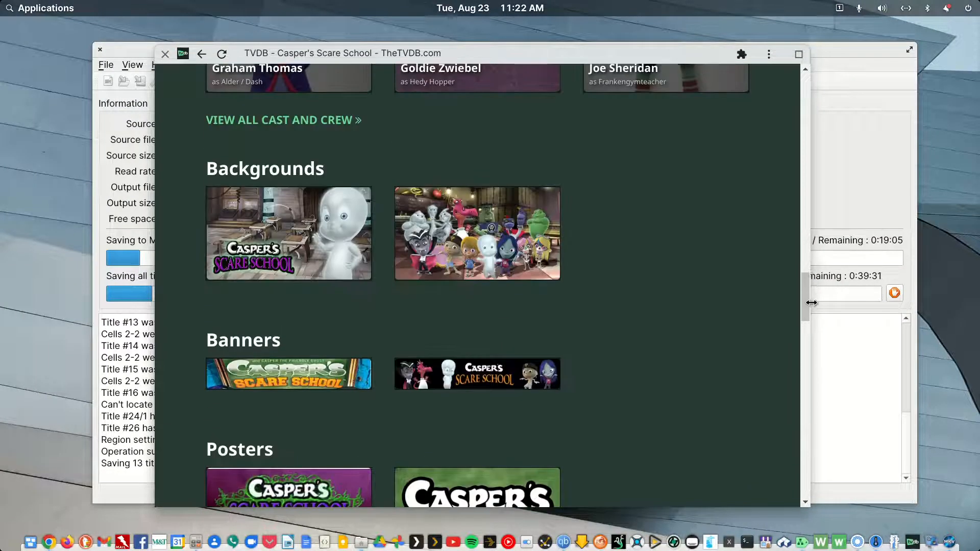
pyautogui.moveTo(803, 290); pyautogui.dragTo(804, 137)
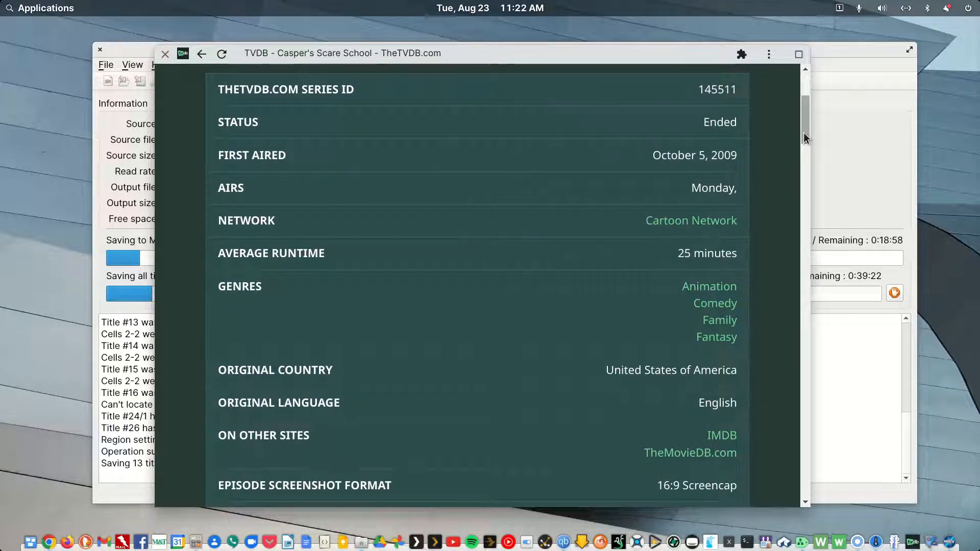
pyautogui.moveTo(803, 137); pyautogui.dragTo(809, 111)
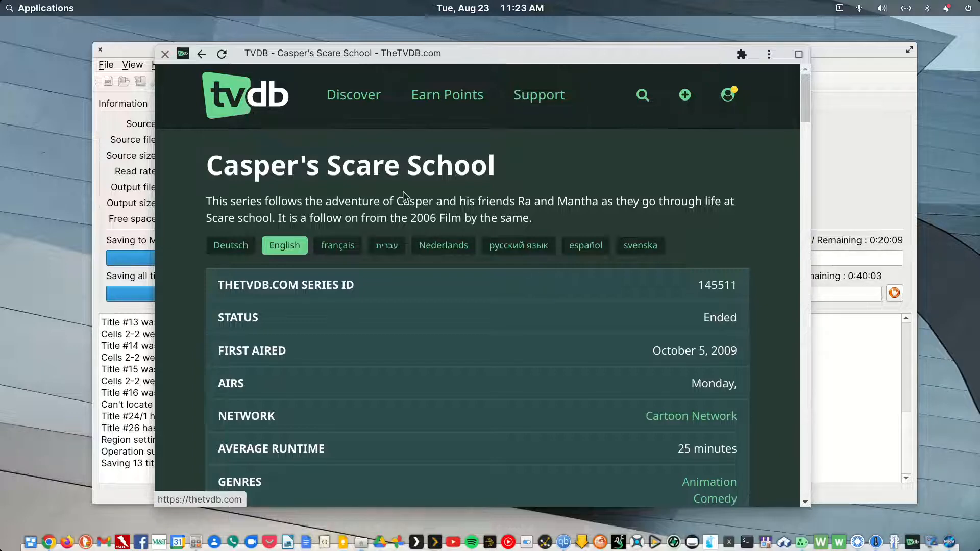
# List the Casper's Scare School seasons in DVD Order and open Season 2
pyautogui.scroll(-5, 403, 193)
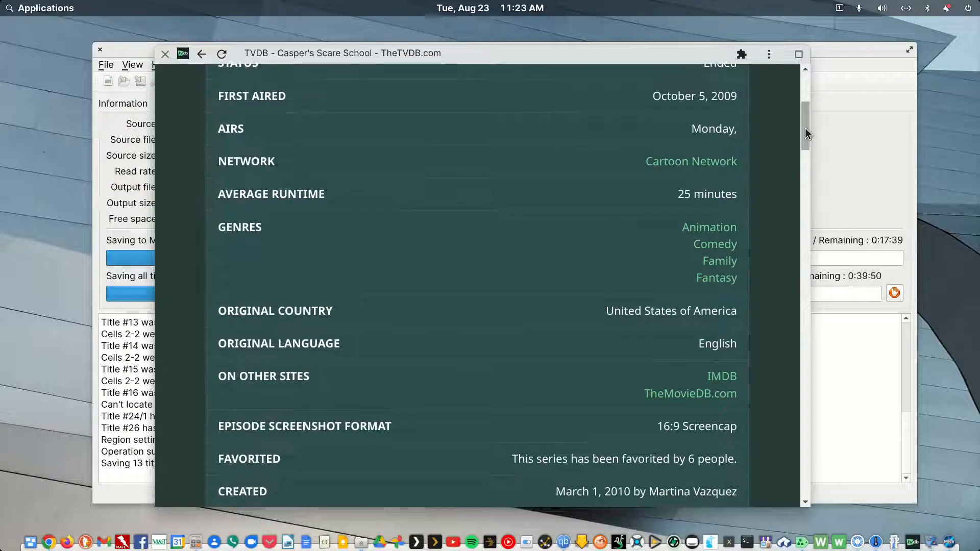
pyautogui.moveTo(804, 128); pyautogui.dragTo(766, 456)
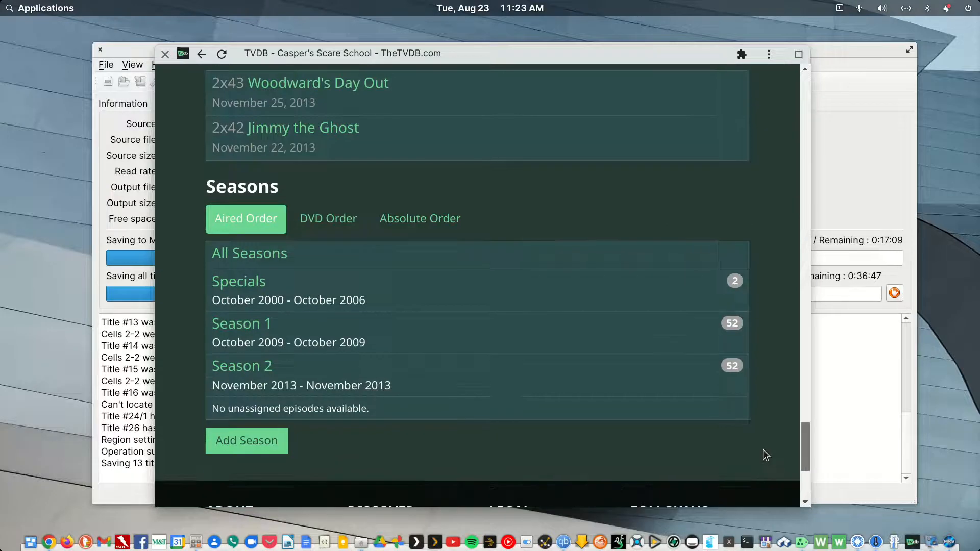
pyautogui.click(327, 220)
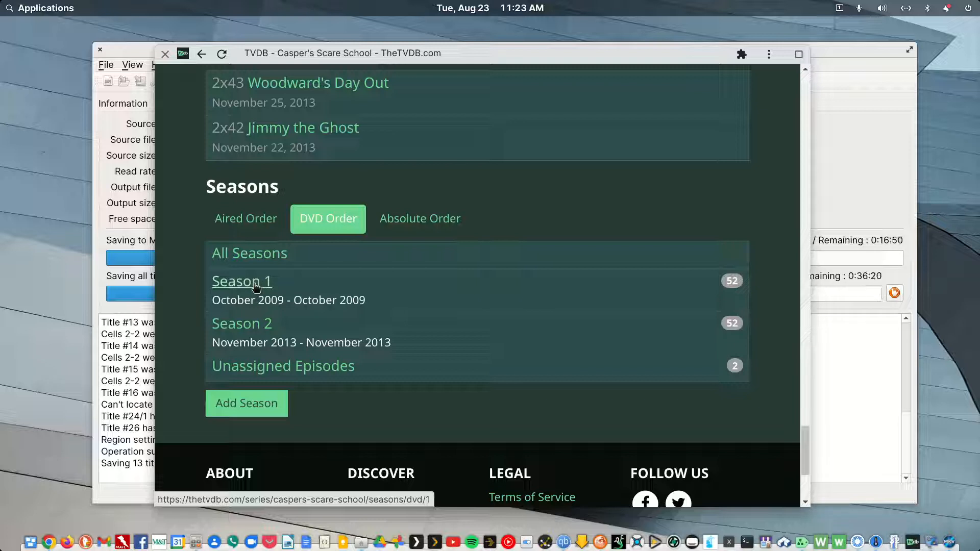
pyautogui.click(259, 325)
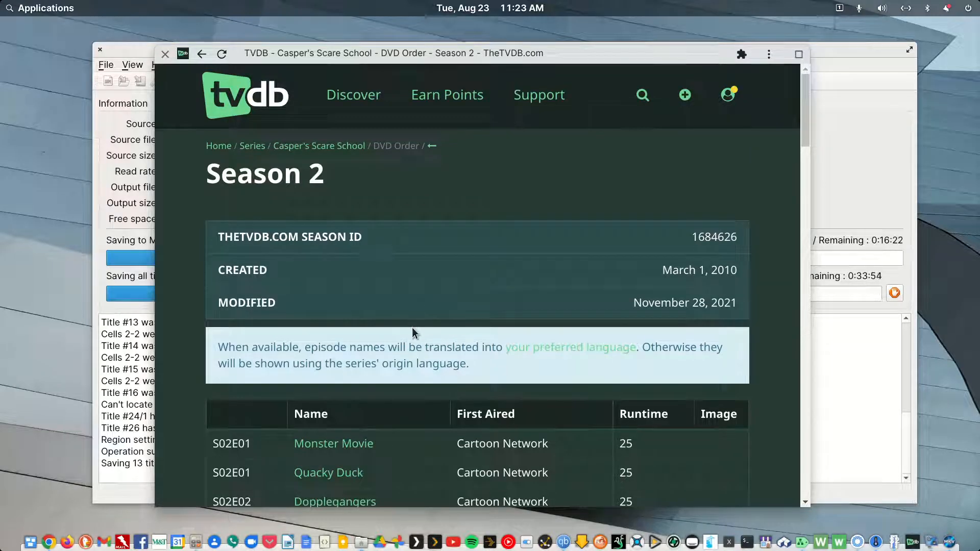
# Compare the Season 2 episode list with the CASPERS_SCARE_SCHOOL_SEASON2 folder's ripped files, highlighting the title Totally Bats! and its number S02E02
pyautogui.scroll(-6, 416, 330)
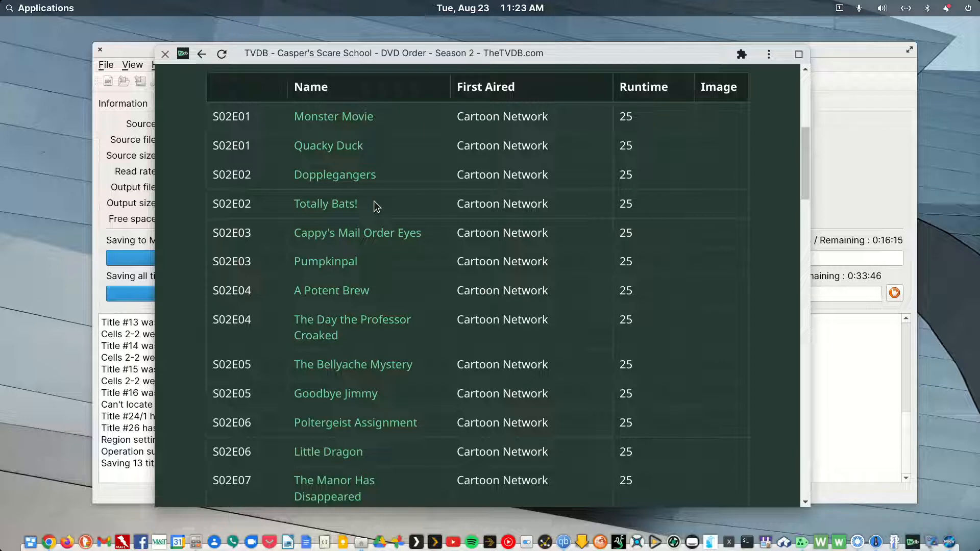
pyautogui.moveTo(373, 206); pyautogui.dragTo(287, 204)
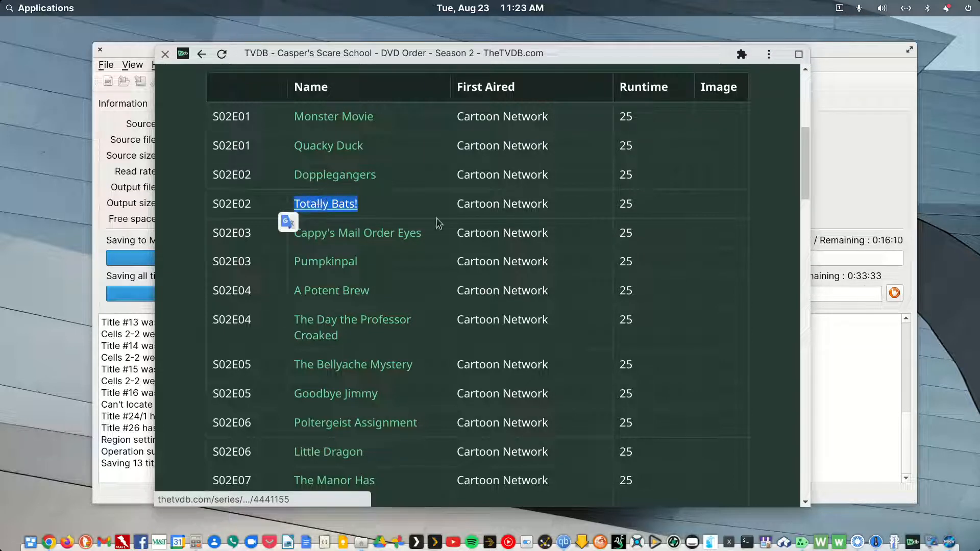
pyautogui.moveTo(979, 225); pyautogui.dragTo(765, 98)
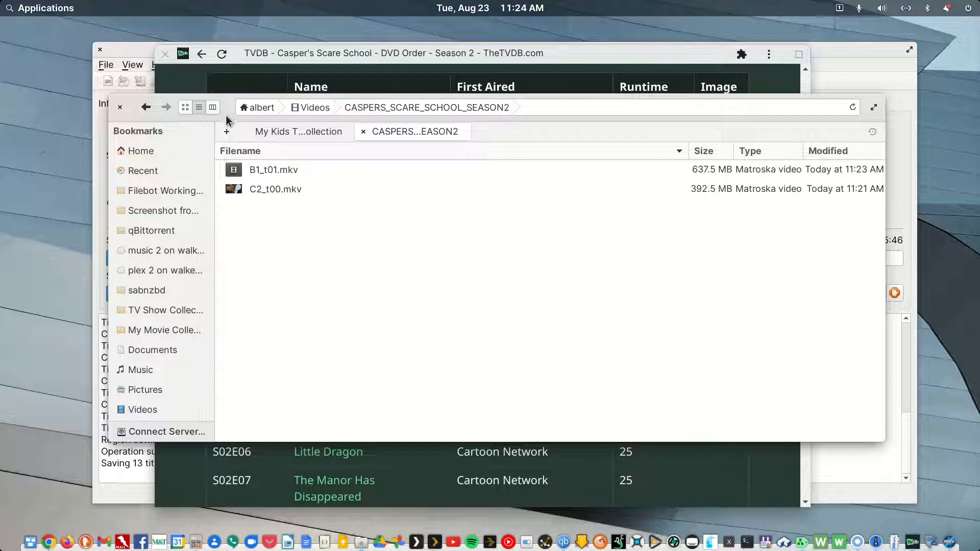
pyautogui.moveTo(227, 109); pyautogui.dragTo(368, 271)
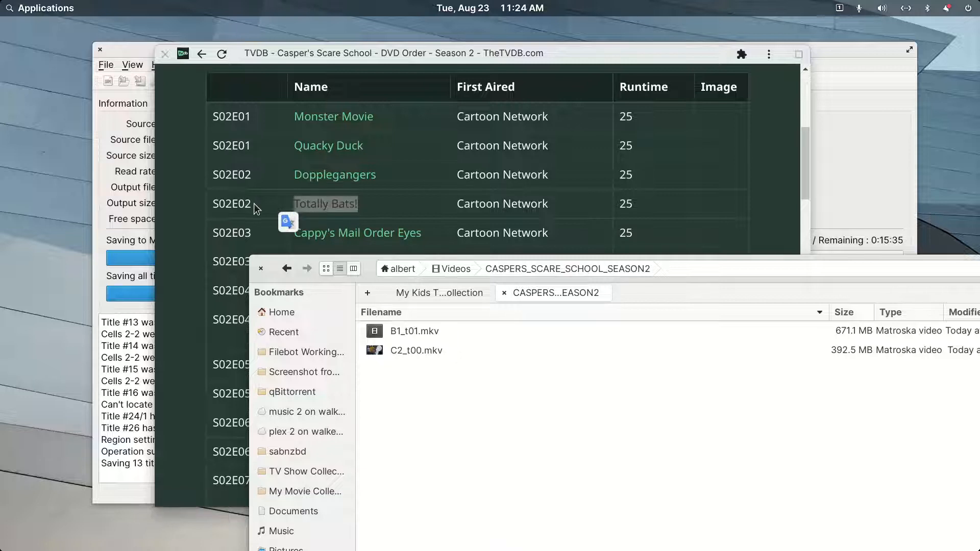
pyautogui.moveTo(251, 202); pyautogui.dragTo(213, 206)
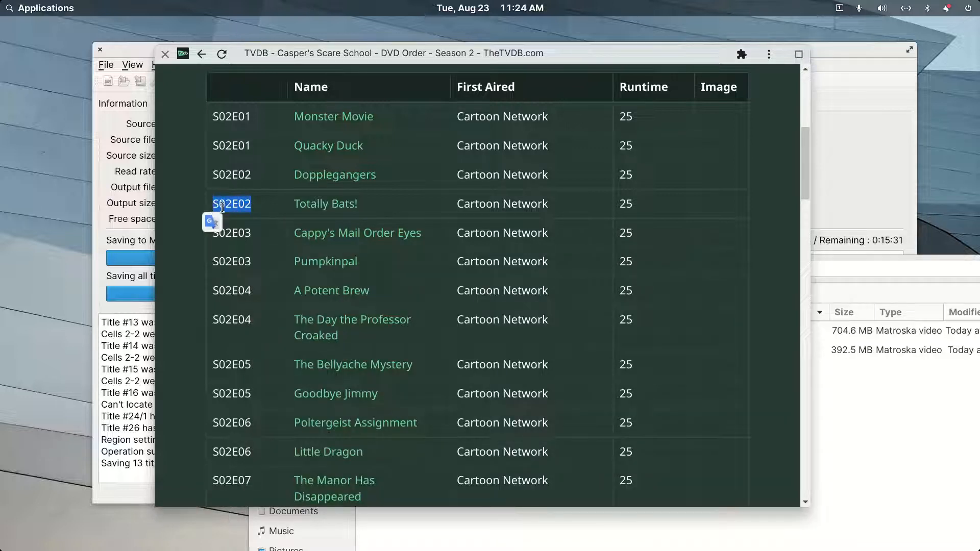
# Highlight the title Totally Bats! in the episode list, and return to MakeMKV to dismiss the copy result message
pyautogui.moveTo(360, 204); pyautogui.dragTo(289, 206)
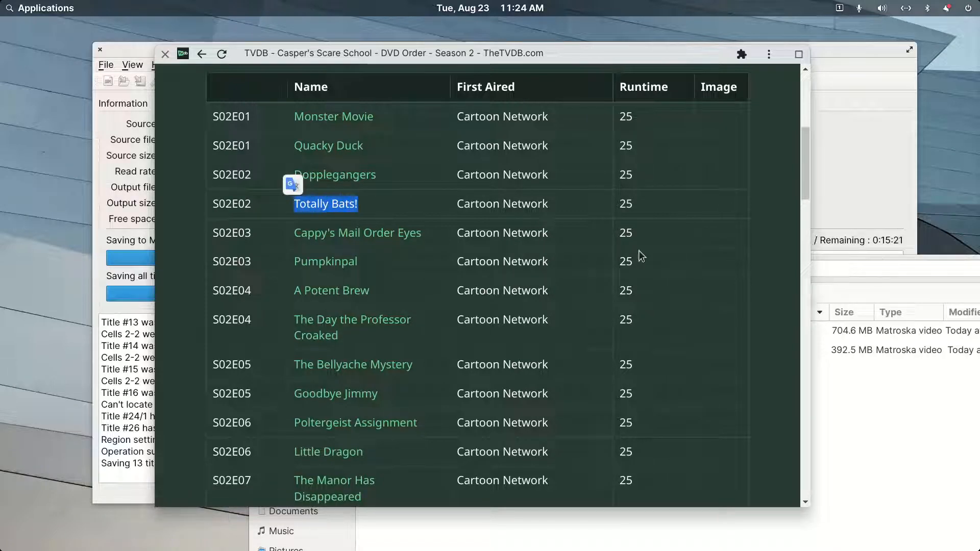
pyautogui.moveTo(822, 258); pyautogui.dragTo(979, 90)
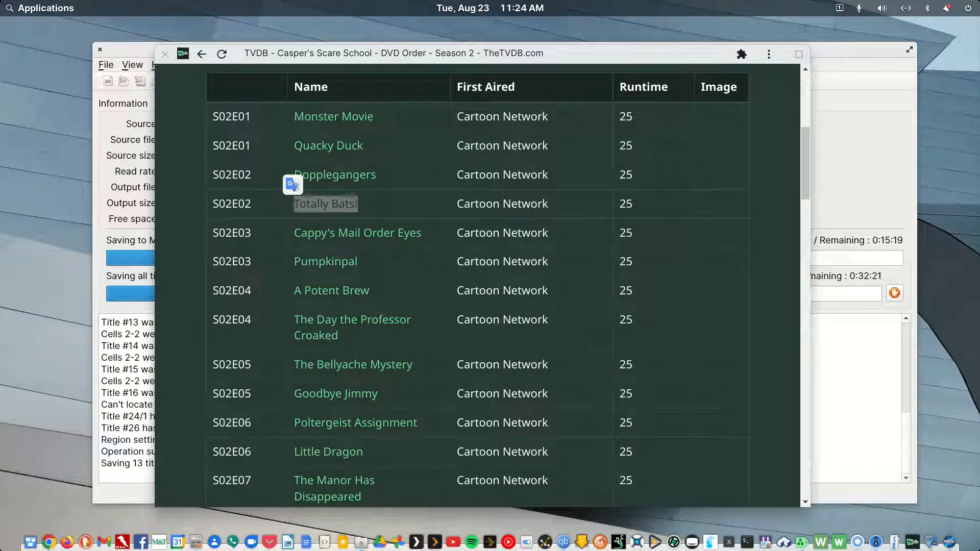
pyautogui.click(869, 53)
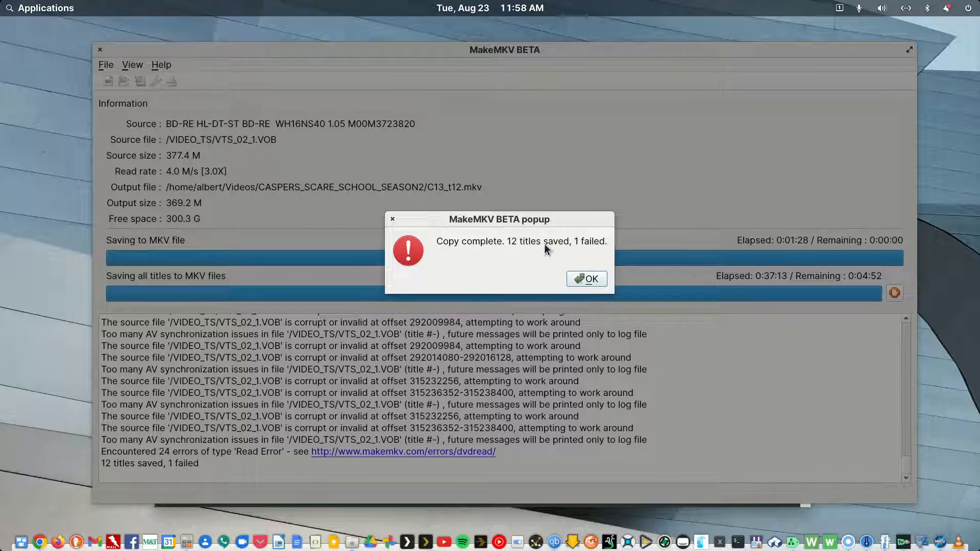
pyautogui.click(587, 279)
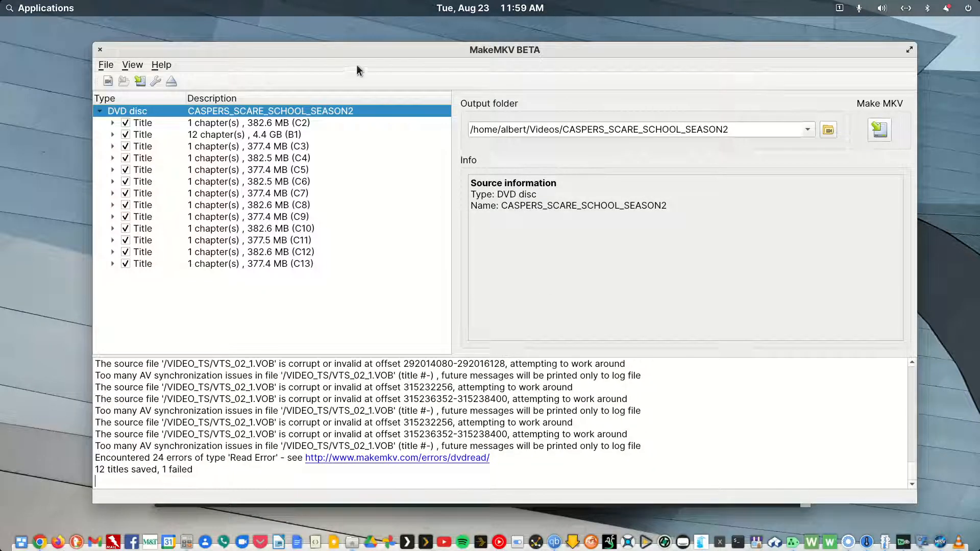
pyautogui.moveTo(387, 50); pyautogui.dragTo(343, 45)
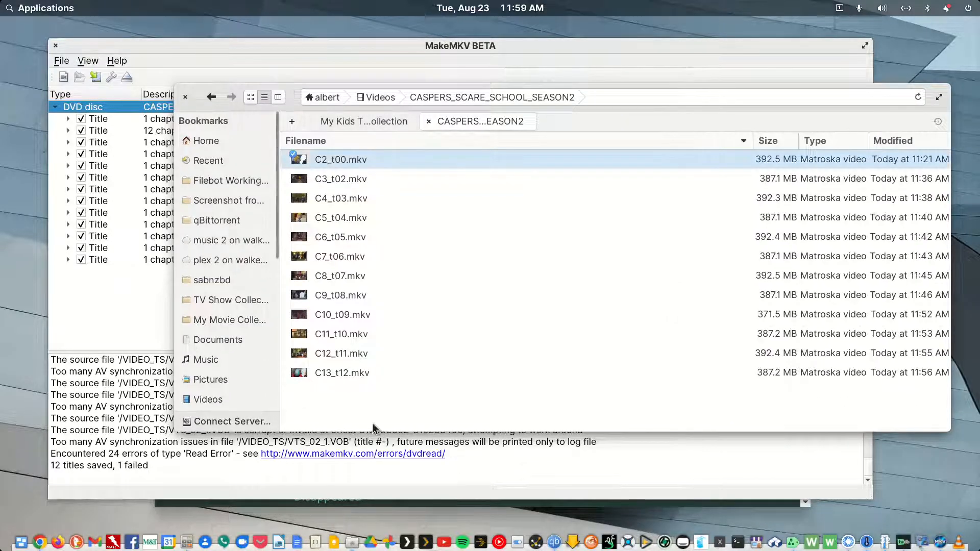
# Select all the ripped files in the CASPERS_SCARE_SCHOOL_SEASON2 folder, from C13_t12.mkv up to C2_t00.mkv
pyautogui.click(363, 377)
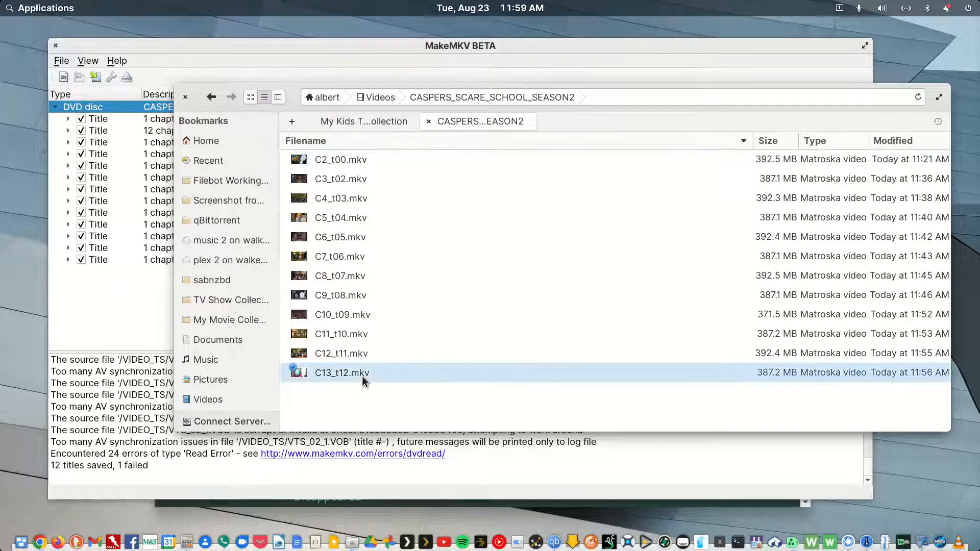
pyautogui.hotkey('shift', 'Up')
pyautogui.hotkey('shift', 'Up')
pyautogui.hotkey('shift', 'Up')
pyautogui.hotkey('shift', 'Up')
pyautogui.hotkey('shift', 'Up')
pyautogui.hotkey('shift', 'Up')
pyautogui.hotkey('shift', 'Up')
pyautogui.hotkey('shift', 'Up')
pyautogui.hotkey('shift', 'Up')
pyautogui.hotkey('shift', 'Up')
pyautogui.hotkey('shift', 'Up')
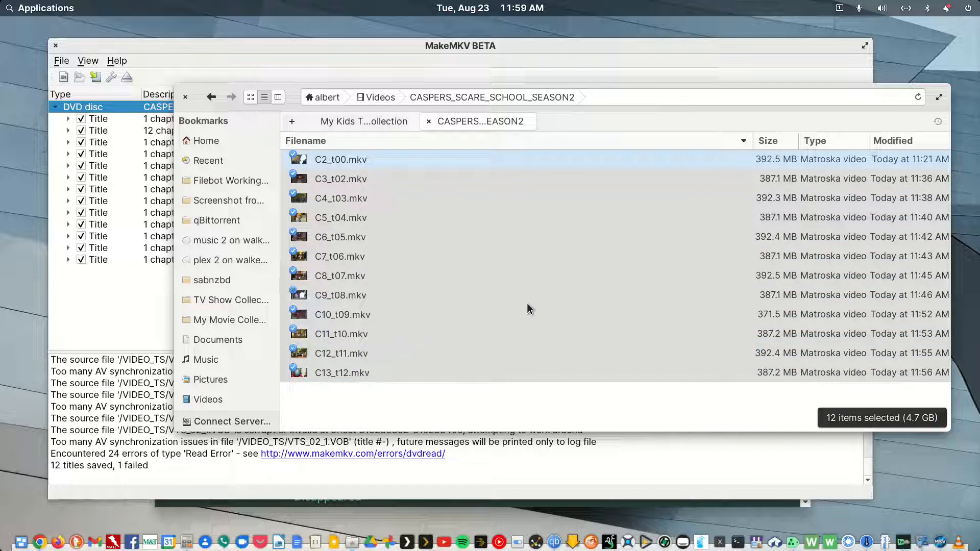
# Compare the title information of the single-chapter titles with that of the 12-chapter B1 title in MakeMKV, and close MakeMKV
pyautogui.click(350, 39)
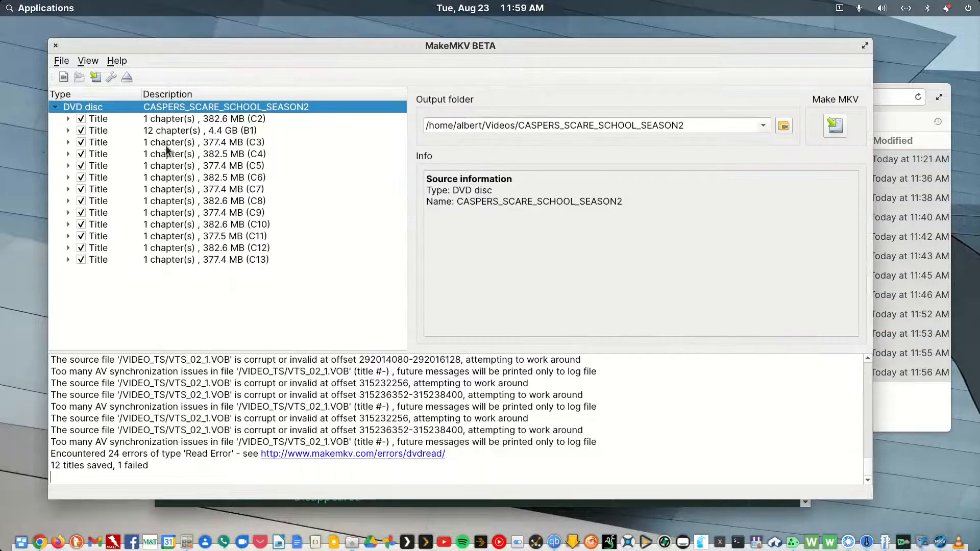
pyautogui.click(194, 121)
pyautogui.click(189, 143)
pyautogui.click(189, 155)
pyautogui.click(189, 166)
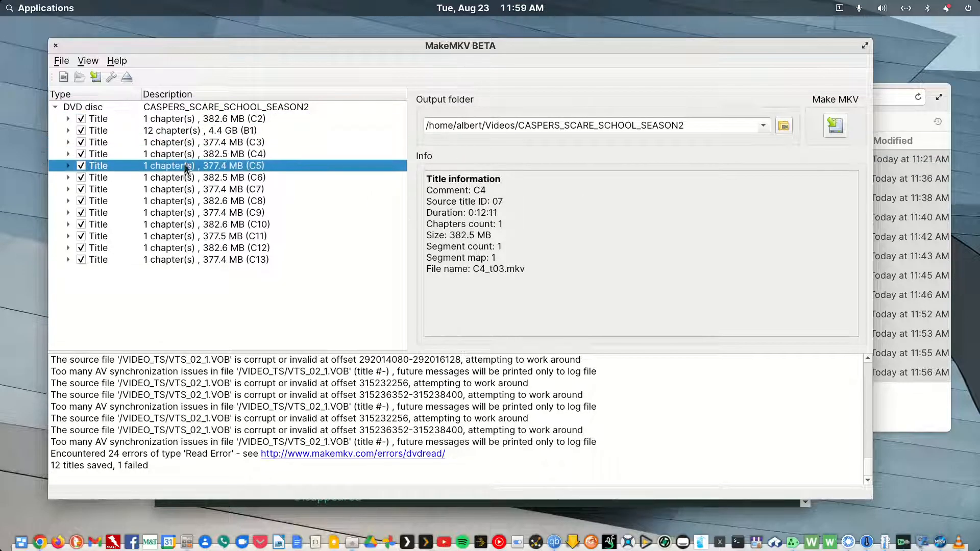
pyautogui.click(187, 177)
pyautogui.click(186, 189)
pyautogui.click(185, 212)
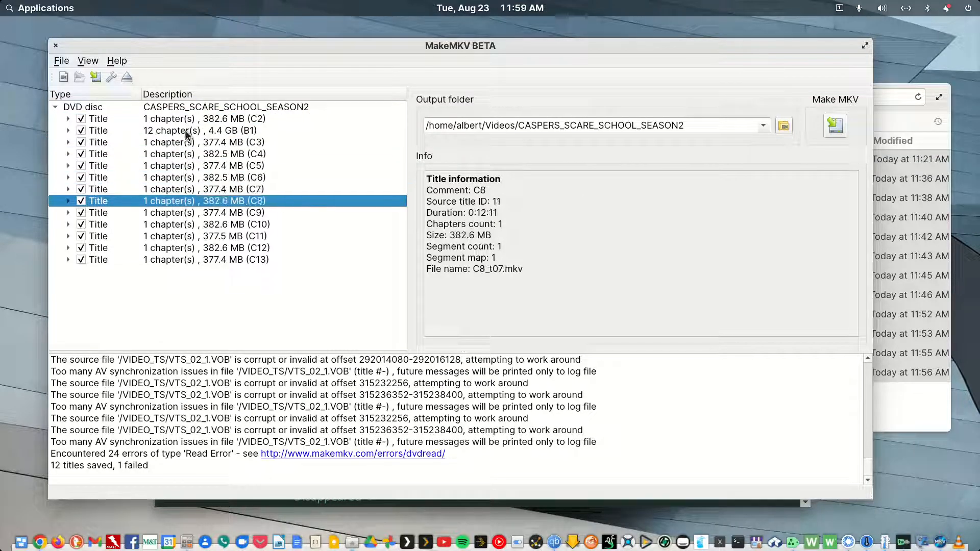
pyautogui.click(185, 130)
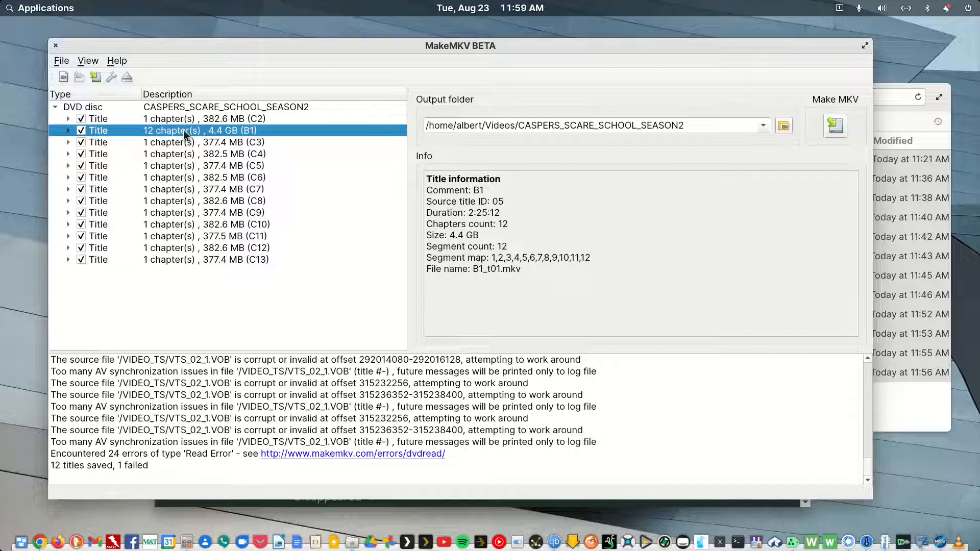
pyautogui.click(56, 47)
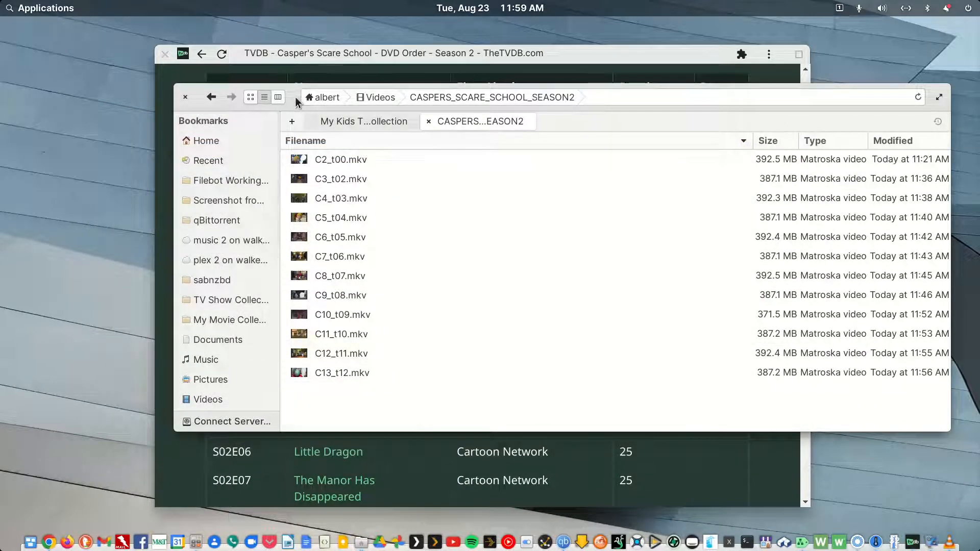
# Play C2_t00.mkv in VLC up to its episode title card and close the player
pyautogui.moveTo(294, 97); pyautogui.dragTo(207, 91)
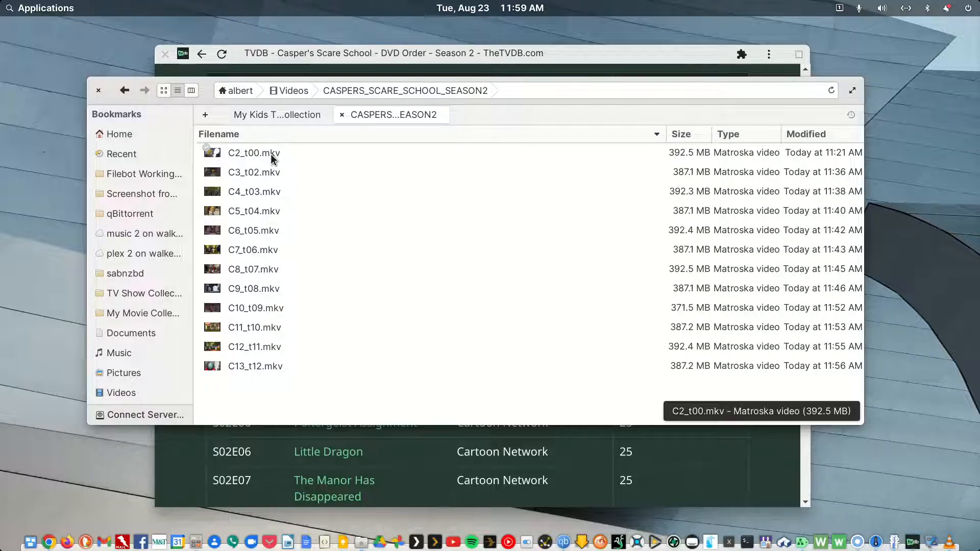
pyautogui.moveTo(202, 93); pyautogui.dragTo(190, 133)
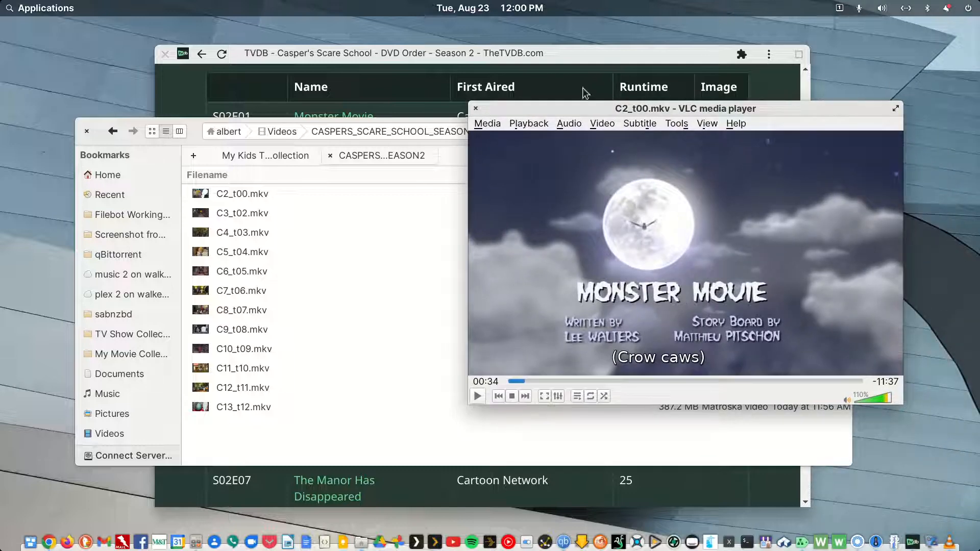
pyautogui.click(475, 108)
# Search TheTVDB's Season 2 page for "monster mo" and highlight the episode number S02E01 beside Monster Movie
pyautogui.moveTo(200, 132); pyautogui.dragTo(299, 160)
pyautogui.click(269, 53)
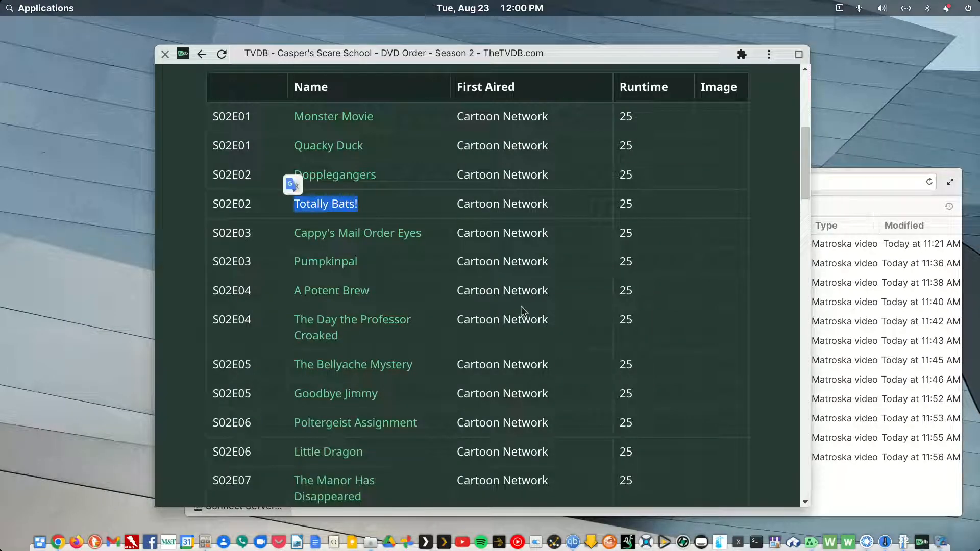
pyautogui.click(768, 54)
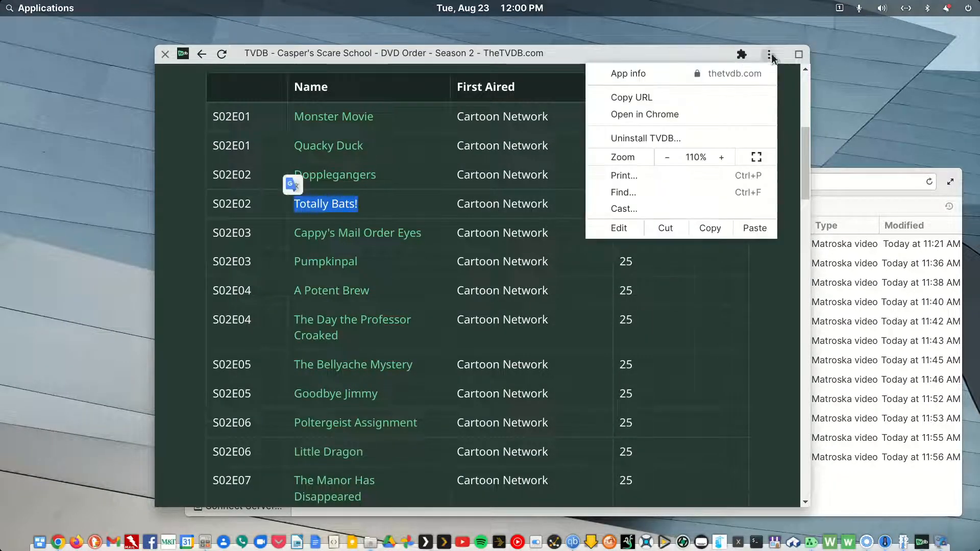
pyautogui.click(627, 194)
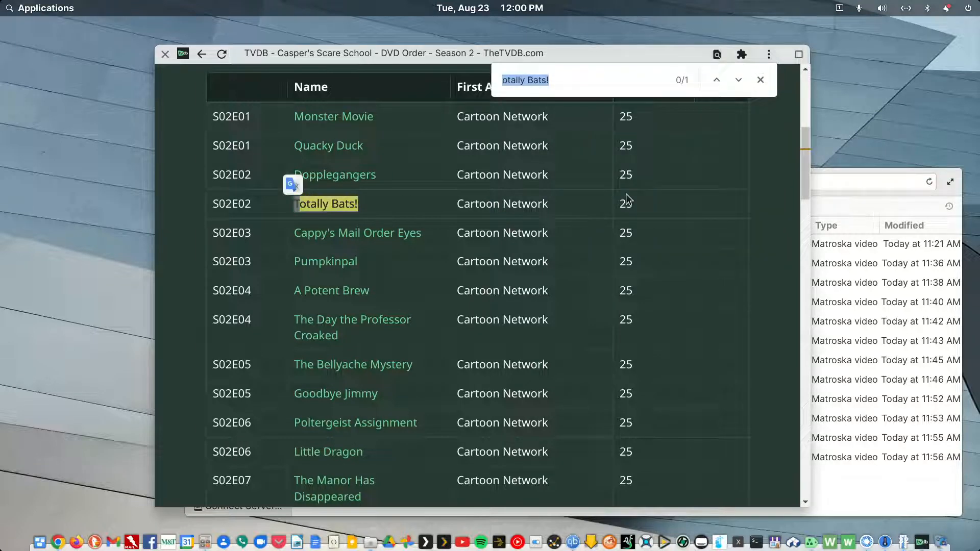
pyautogui.write('monst')
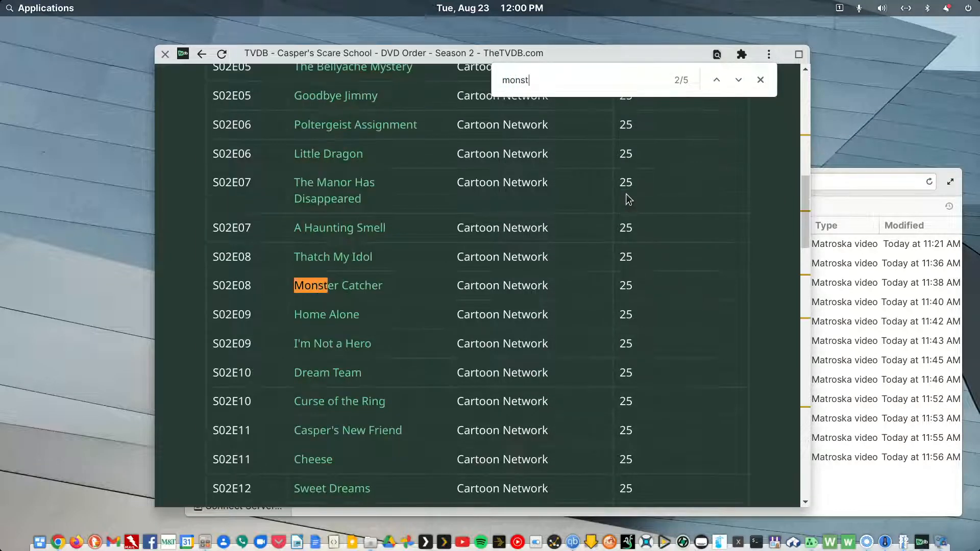
pyautogui.write('er mo')
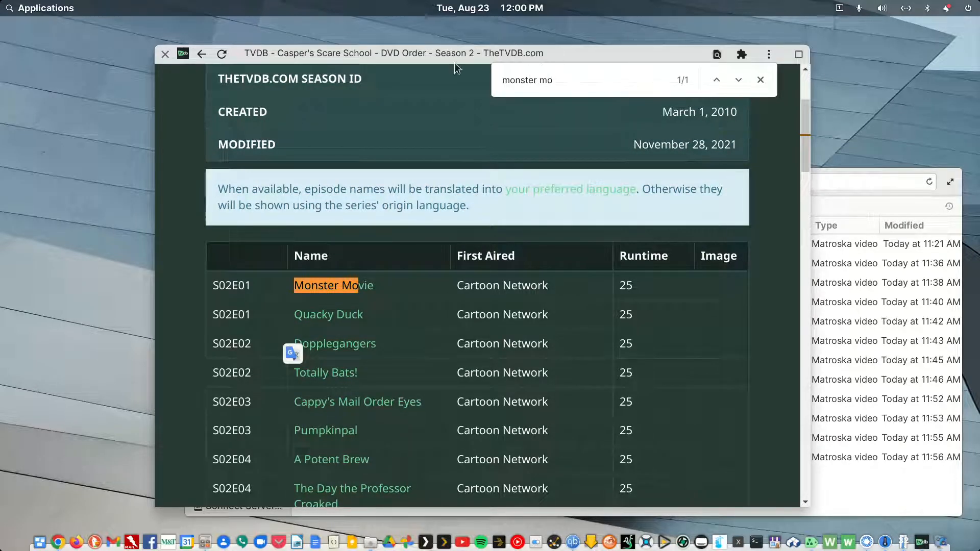
pyautogui.moveTo(258, 286); pyautogui.dragTo(212, 285)
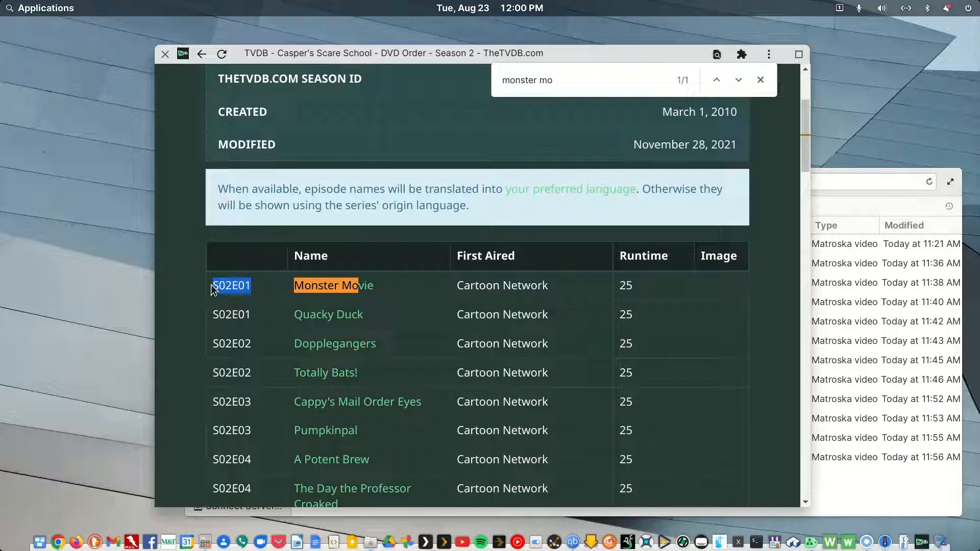
pyautogui.click(411, 291)
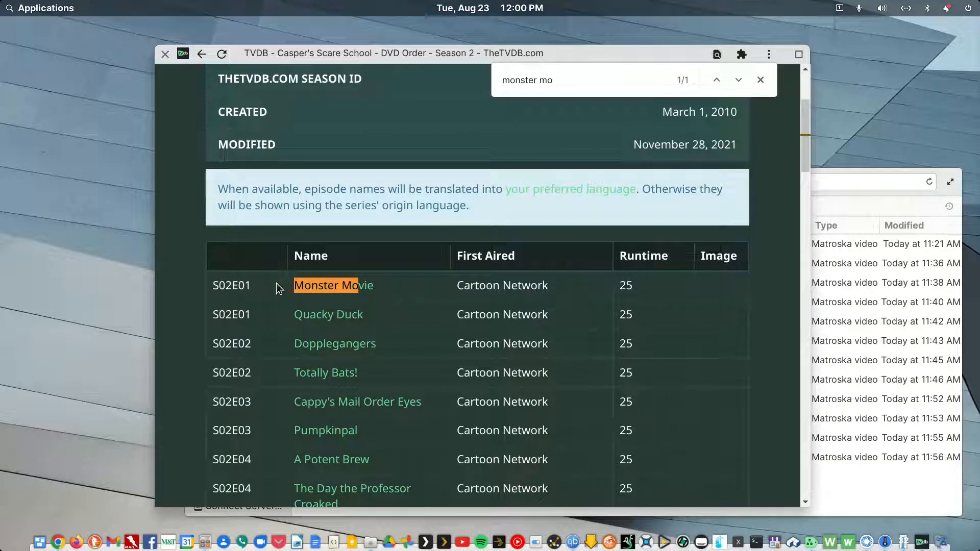
pyautogui.moveTo(253, 286); pyautogui.dragTo(213, 285)
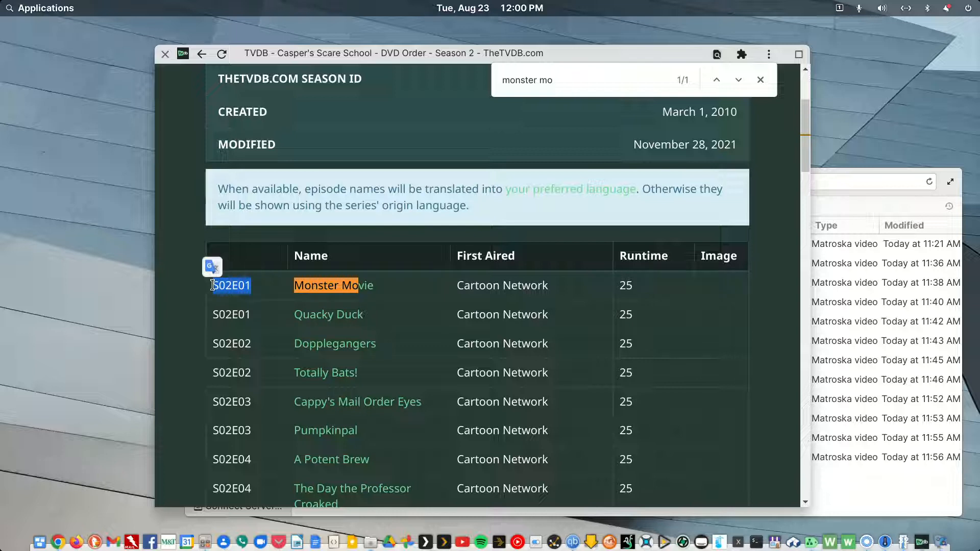
pyautogui.click(386, 284)
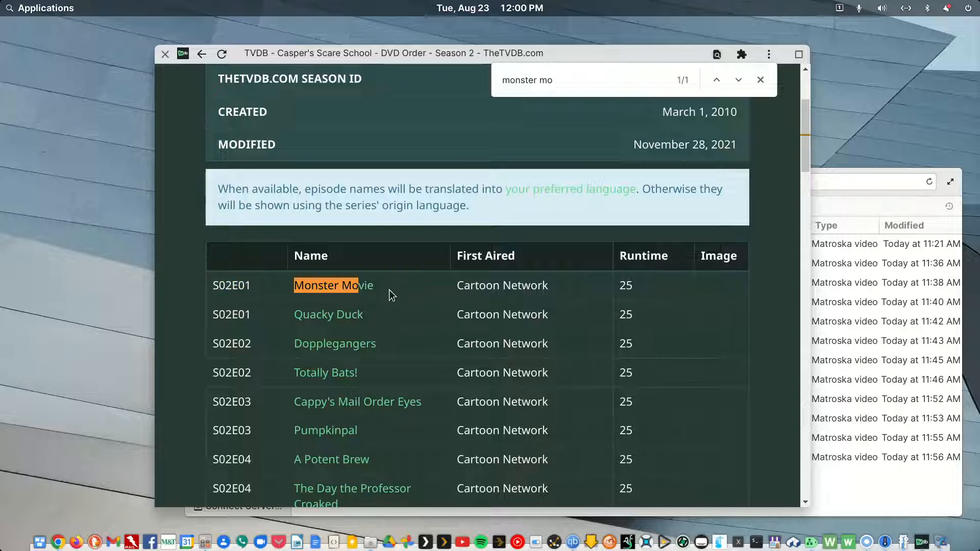
# Copy the S02E01 Monster Movie number and title from the episode list and rename C2_t00.mkv with them, keeping the .mkv extension
pyautogui.moveTo(388, 290); pyautogui.dragTo(214, 283)
pyautogui.hotkey('ctrl', 'c')
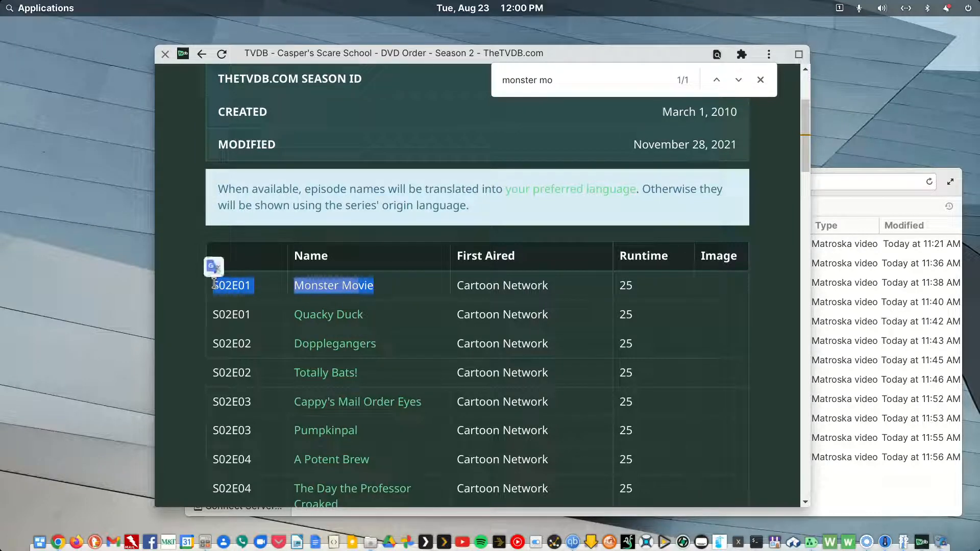
pyautogui.click(840, 172)
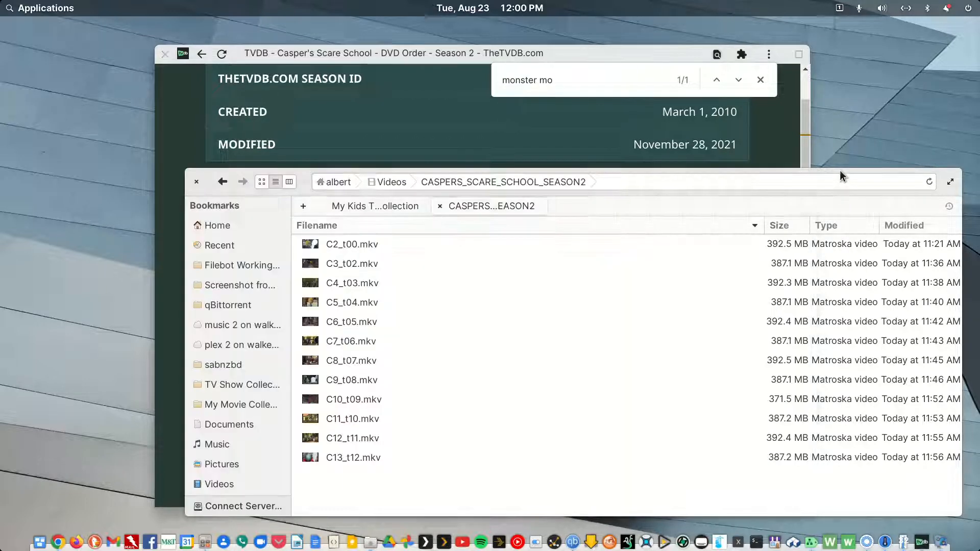
pyautogui.rightClick(341, 244)
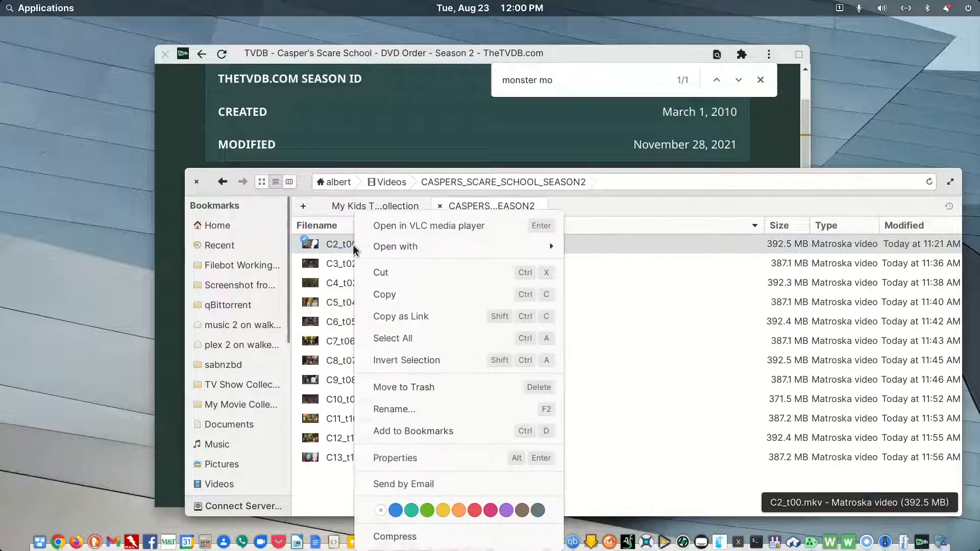
pyautogui.click(436, 412)
pyautogui.hotkey('ctrl', 'v')
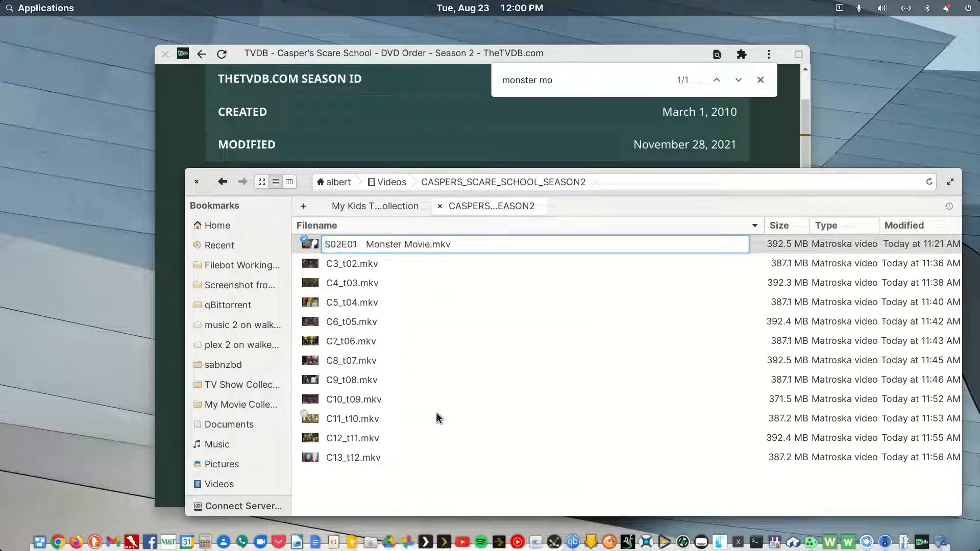
pyautogui.press('Return')
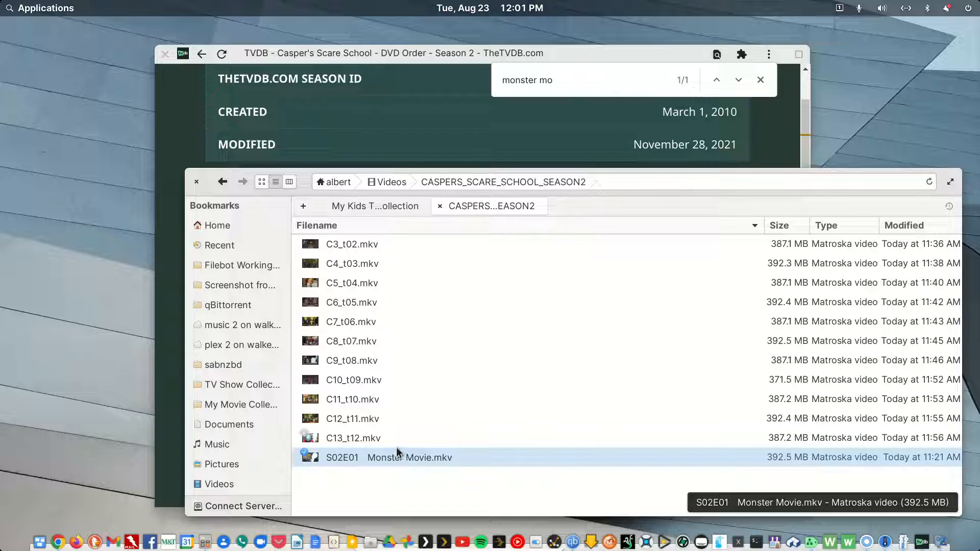
# Play C3_t02.mkv in VLC, pause it on the episode title card and close the player
pyautogui.click(367, 244)
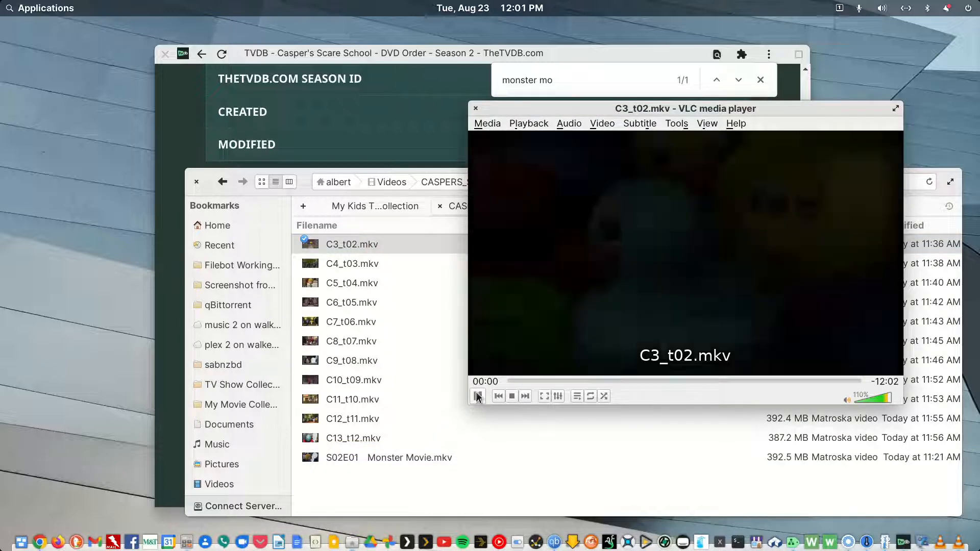
pyautogui.click(477, 397)
pyautogui.click(477, 397)
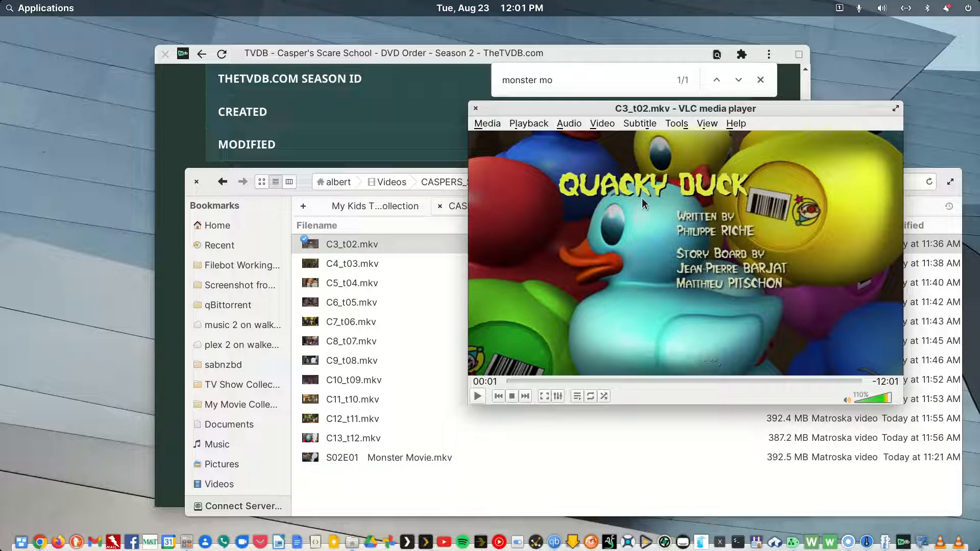
pyautogui.click(475, 108)
# Copy the title Quacky Duck from TheTVDB's episode list and rename C3_t02.mkv to Quacky Duck.mkv
pyautogui.click(405, 56)
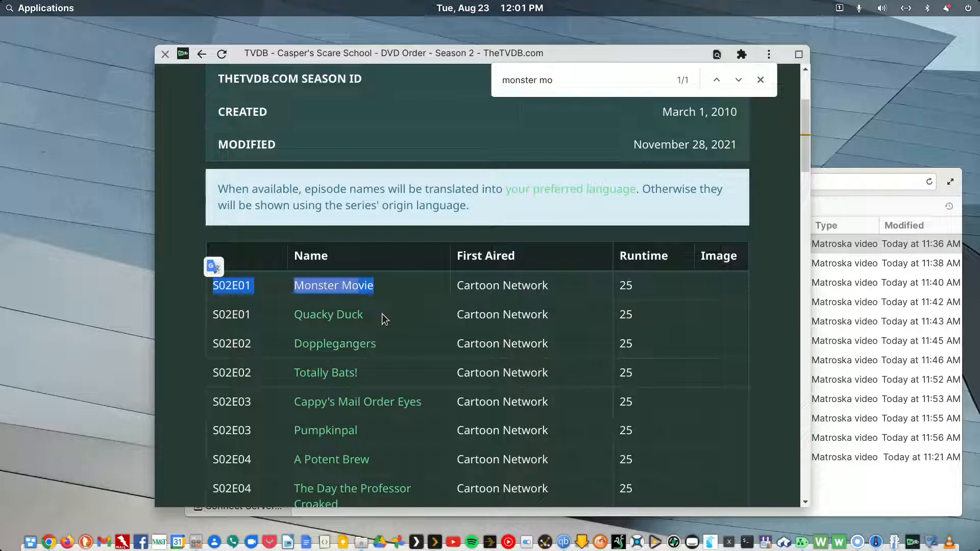
pyautogui.moveTo(382, 315); pyautogui.dragTo(282, 315)
pyautogui.hotkey('ctrl', 'c')
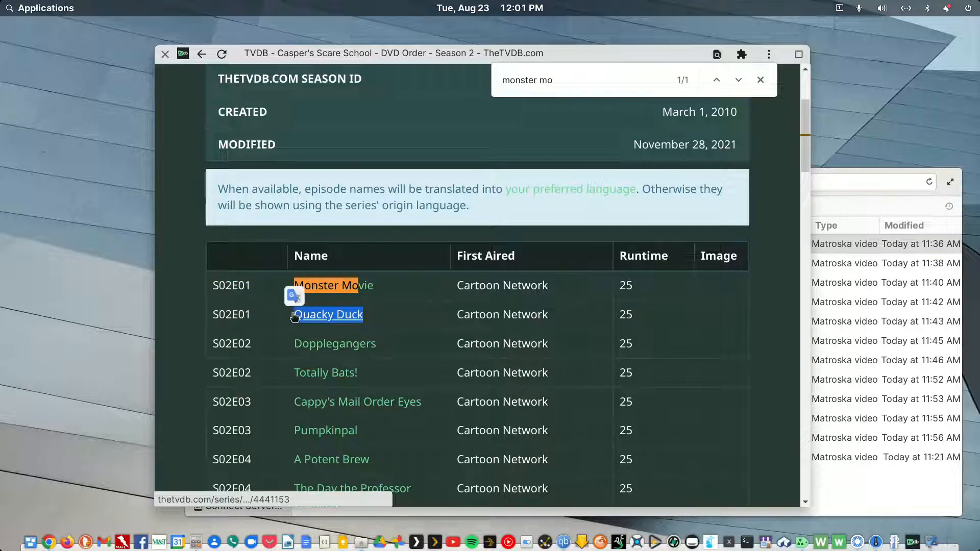
pyautogui.click(907, 176)
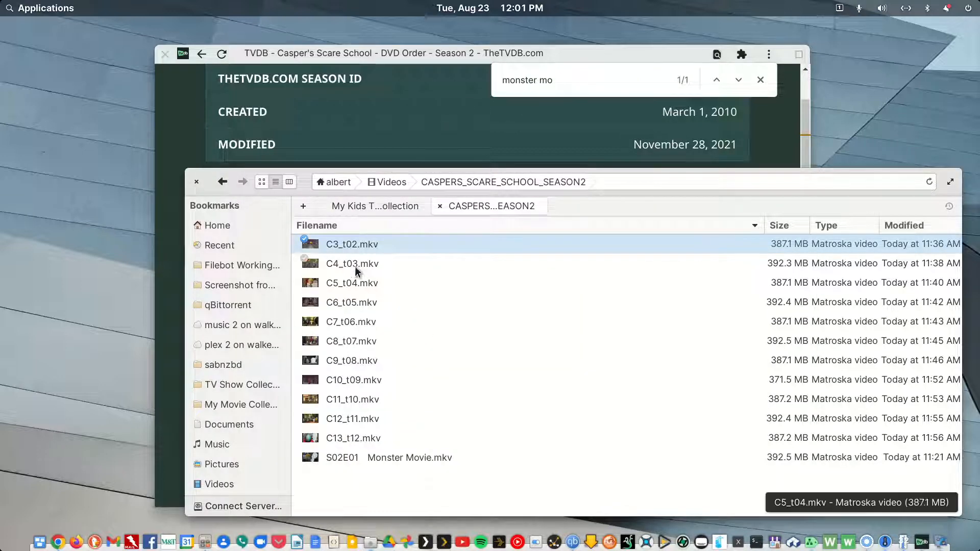
pyautogui.rightClick(365, 245)
pyautogui.click(415, 409)
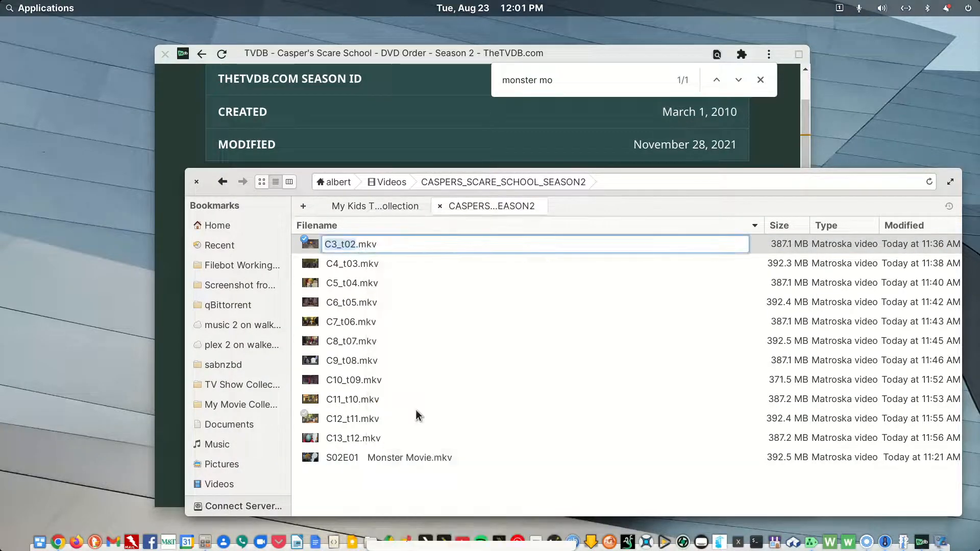
pyautogui.hotkey('ctrl', 'v')
pyautogui.press('Return')
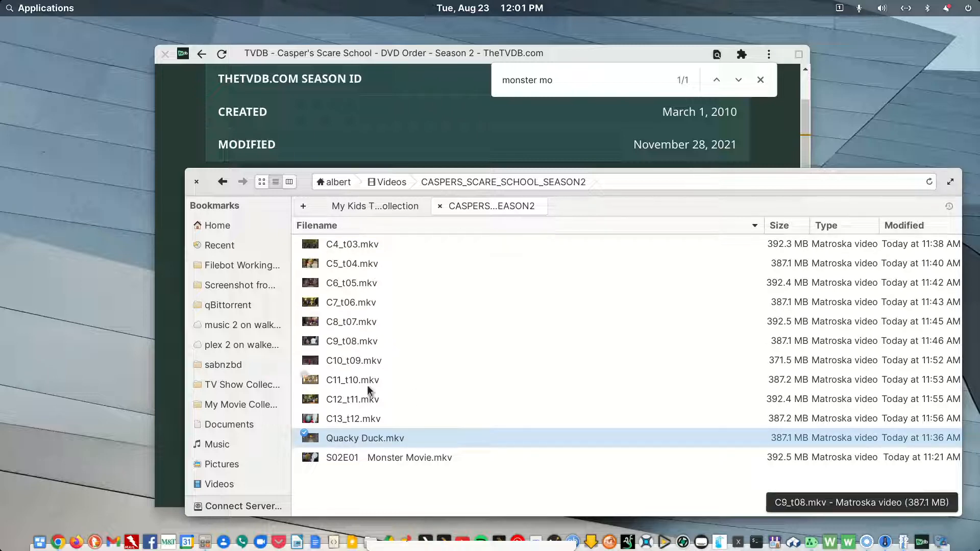
# Play C4_t03.mkv in VLC up to its episode title card and close the player
pyautogui.doubleClick(369, 244)
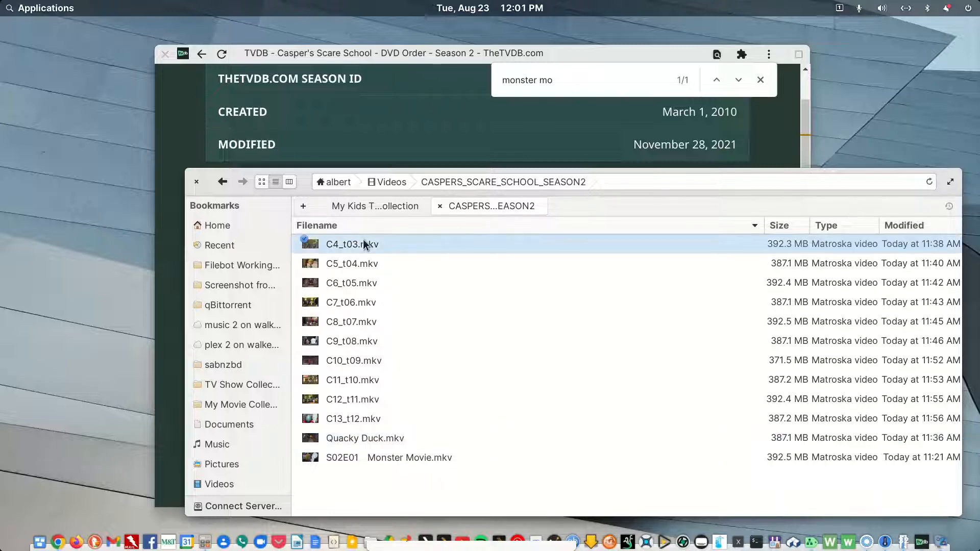
pyautogui.click(477, 396)
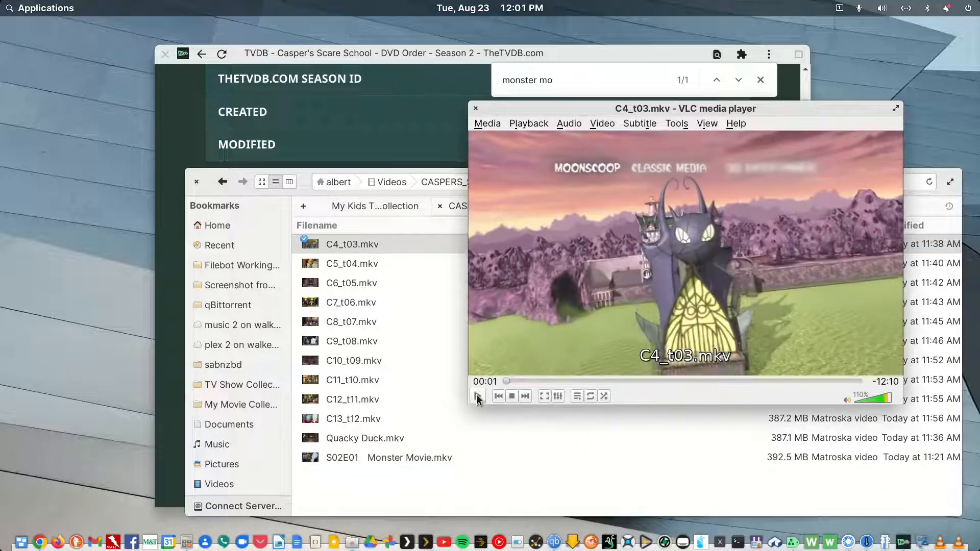
pyautogui.moveTo(690, 109); pyautogui.dragTo(979, 224)
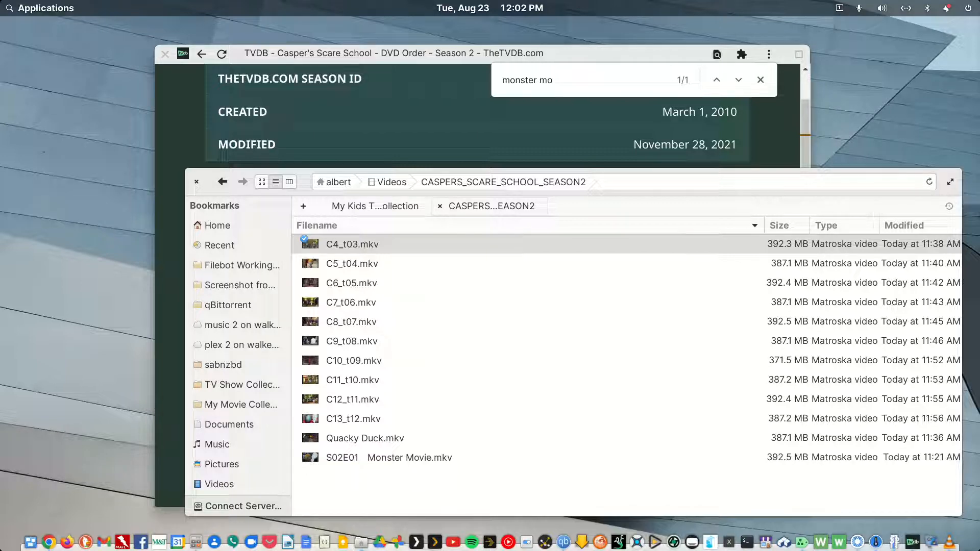
pyautogui.moveTo(979, 179)
pyautogui.mouseDown()
pyautogui.moveTo(542, 153)
pyautogui.moveTo(979, 168)
pyautogui.mouseUp()
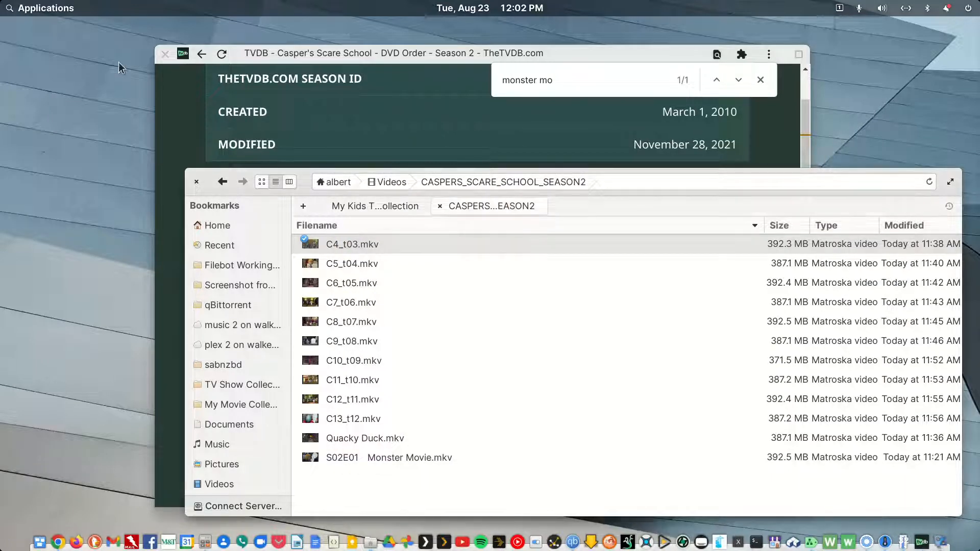
# Copy the title Dopplegangers from TheTVDB's Season 2 list and enter it as the new name of C4_t03.mkv, keeping the .mkv extension
pyautogui.click(270, 52)
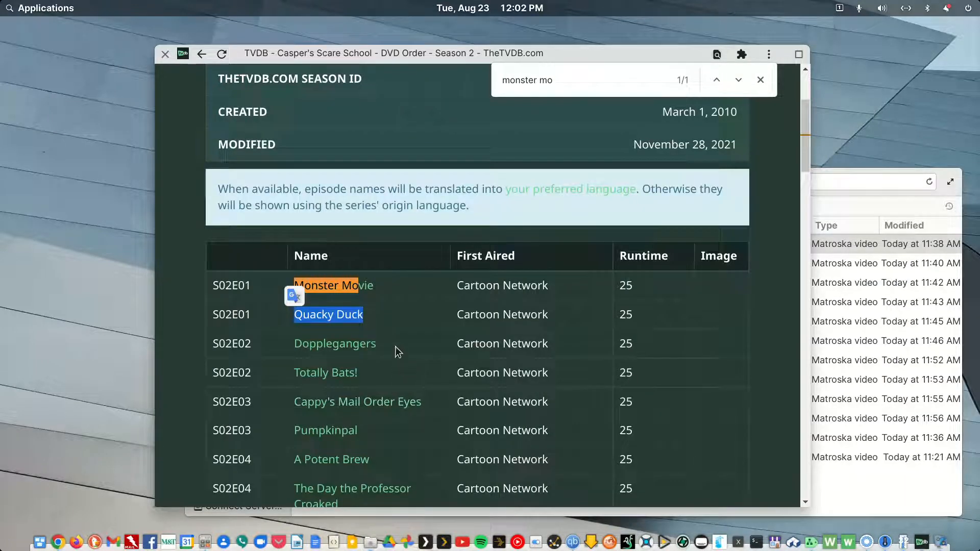
pyautogui.moveTo(395, 343); pyautogui.dragTo(214, 339)
pyautogui.scroll(3, 392, 485)
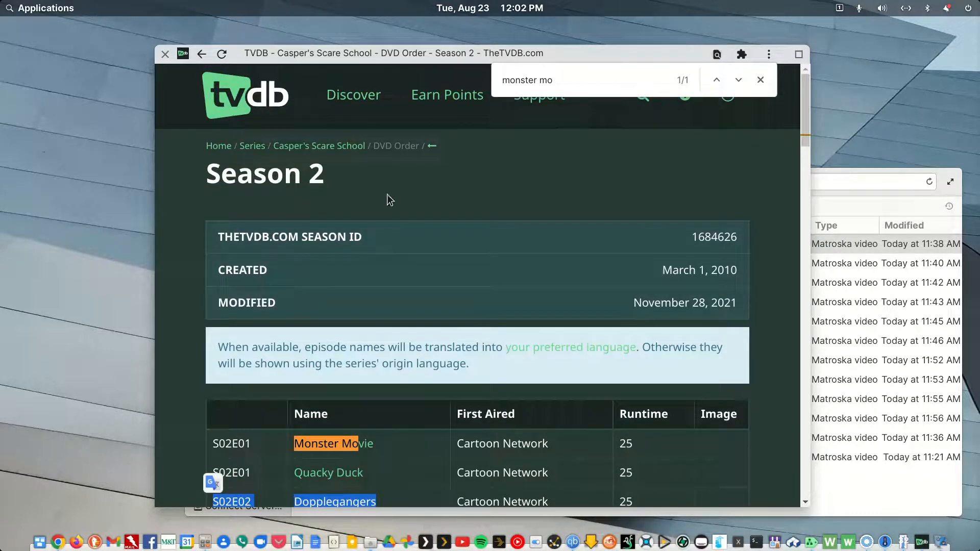
pyautogui.scroll(-2, 376, 258)
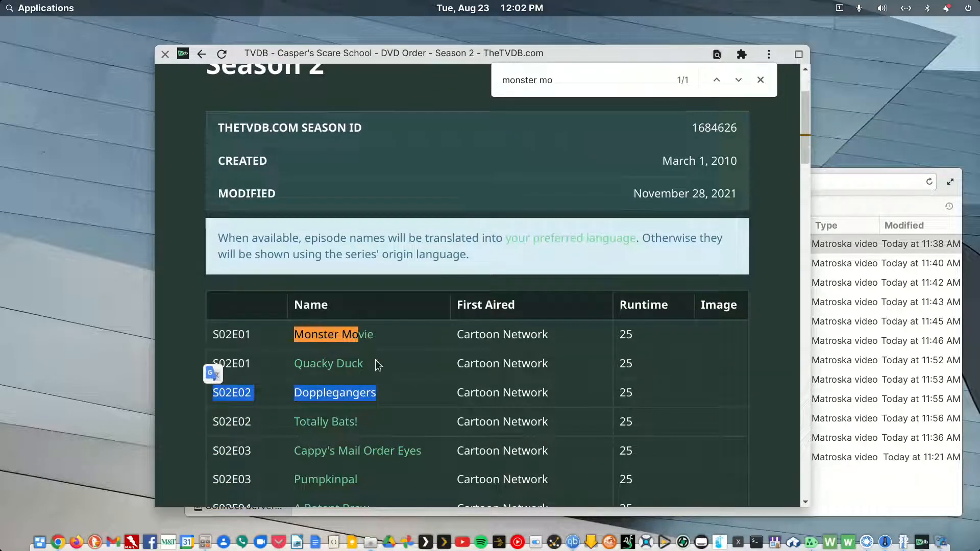
pyautogui.click(385, 393)
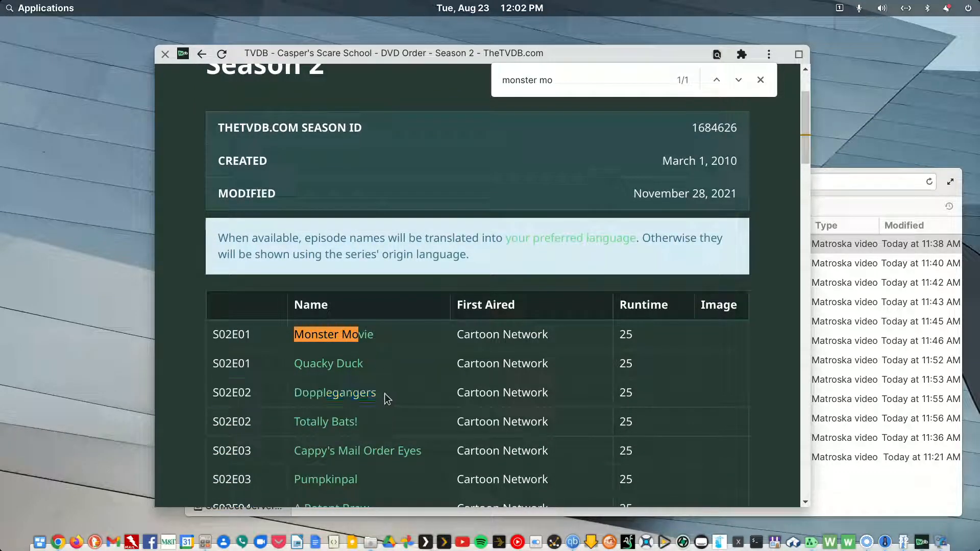
pyautogui.moveTo(384, 393); pyautogui.dragTo(291, 390)
pyautogui.hotkey('ctrl', 'c')
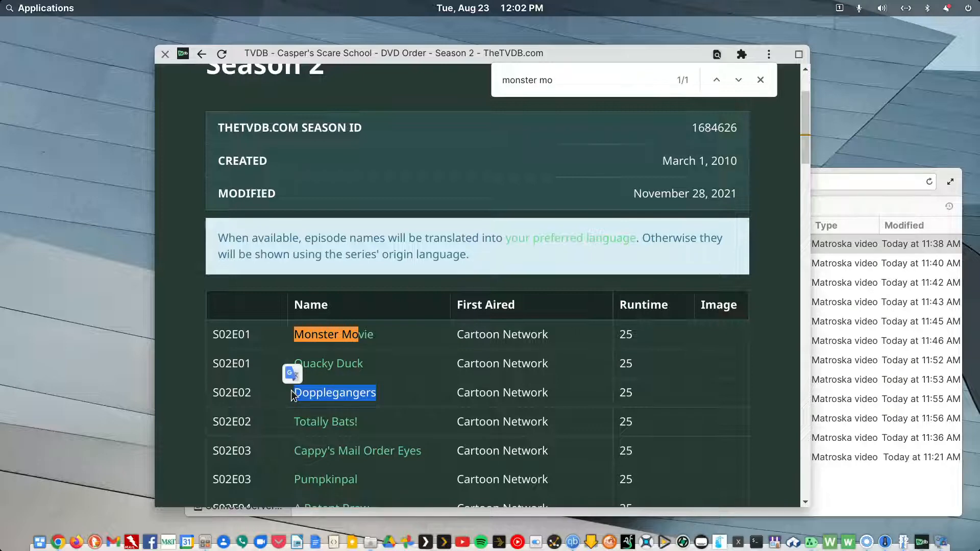
pyautogui.click(828, 168)
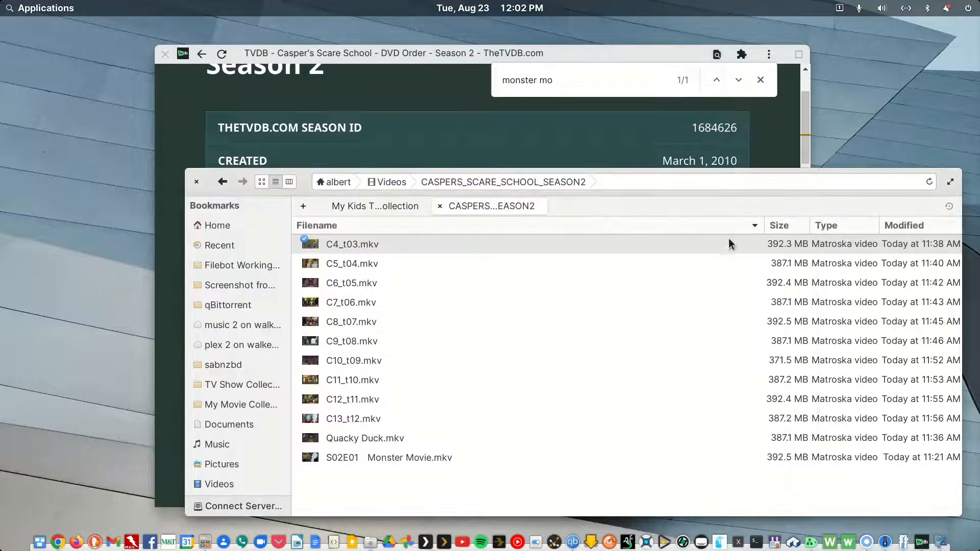
pyautogui.rightClick(346, 250)
pyautogui.click(390, 408)
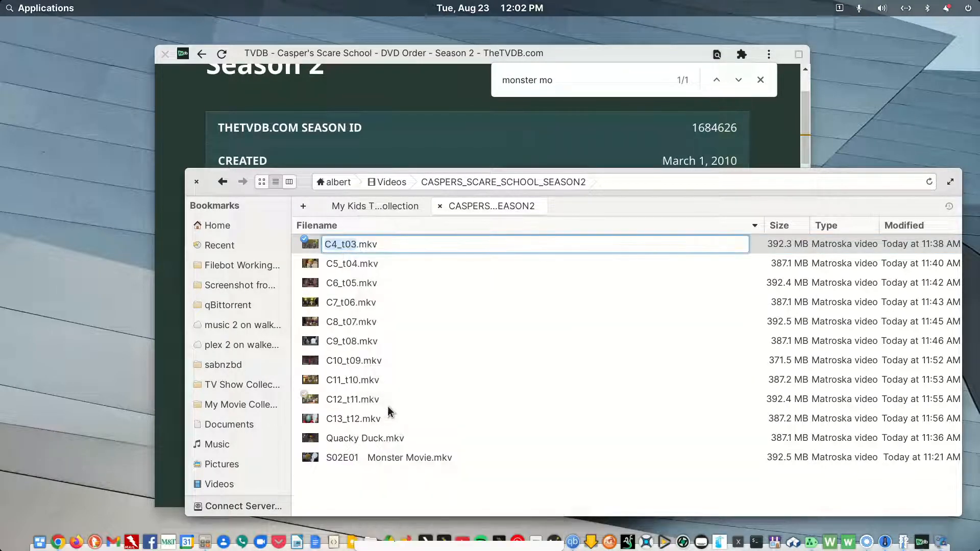
pyautogui.hotkey('ctrl', 'v')
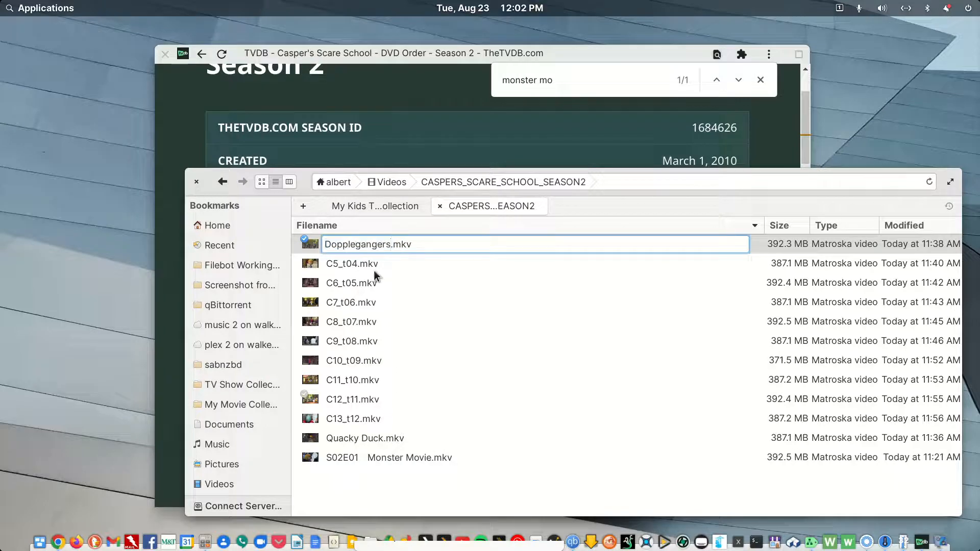
# Check the Season 2 DVD-order list, then open the Casper's Scare School series page and examine its aired-order All Seasons list
pyautogui.click(359, 62)
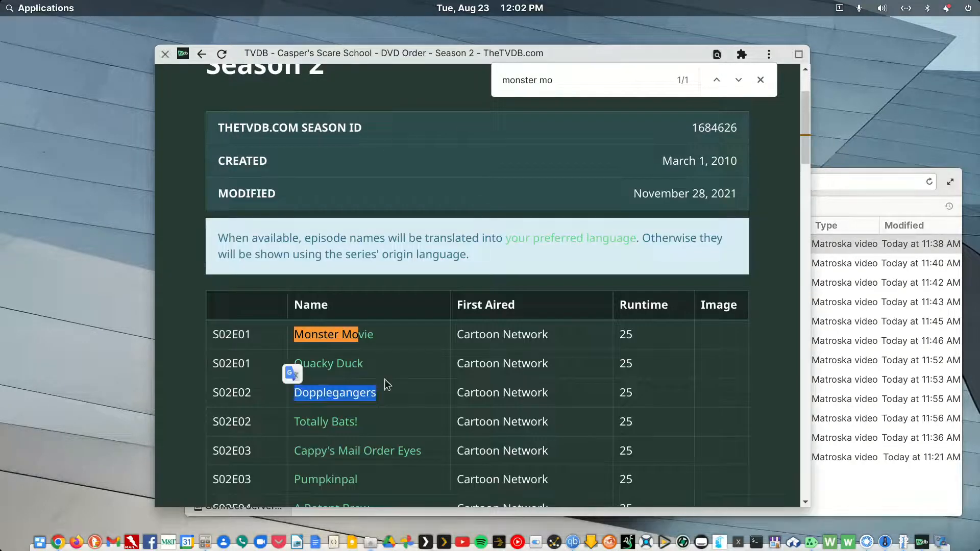
pyautogui.scroll(-3, 386, 385)
pyautogui.scroll(-6, 385, 384)
pyautogui.scroll(9, 386, 383)
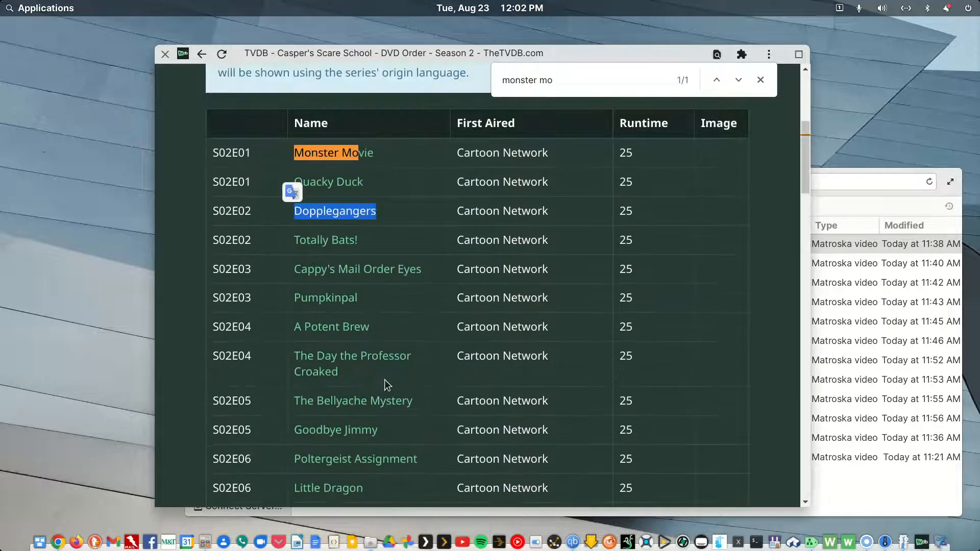
pyautogui.scroll(2, 384, 375)
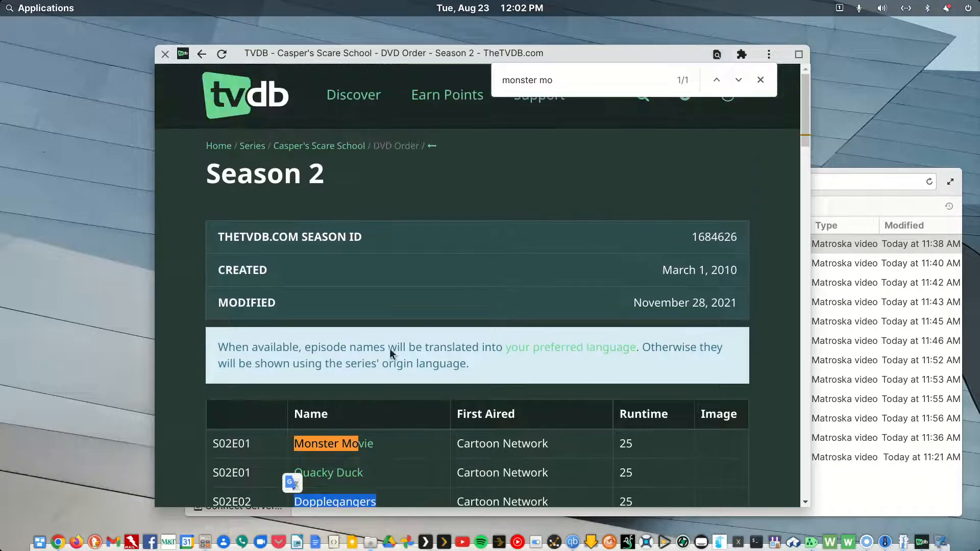
pyautogui.click(329, 147)
pyautogui.scroll(-12, 350, 370)
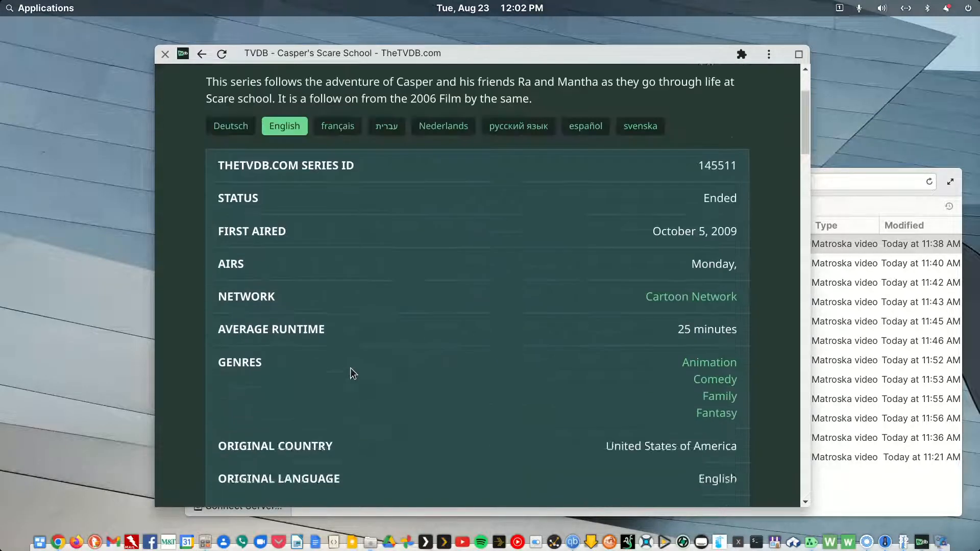
pyautogui.scroll(-15, 350, 371)
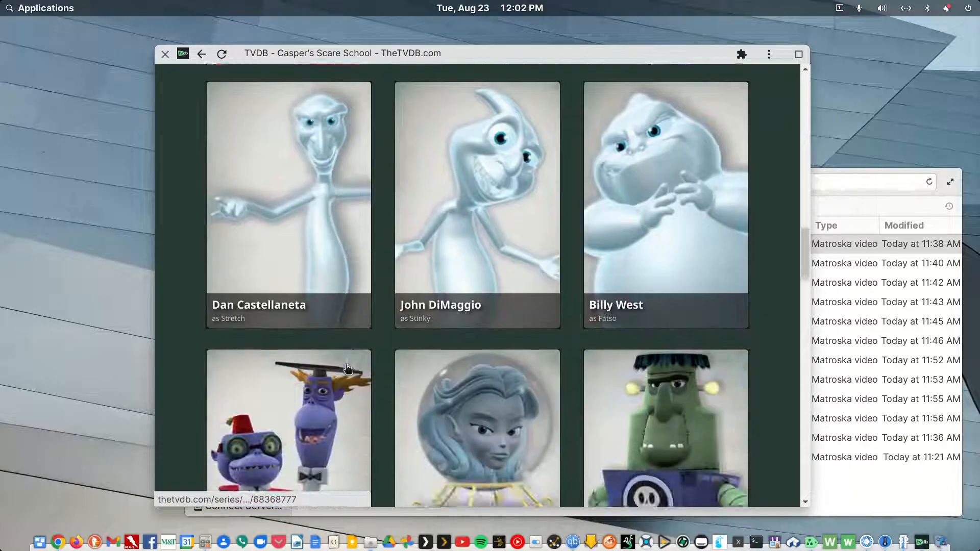
pyautogui.scroll(-15, 348, 370)
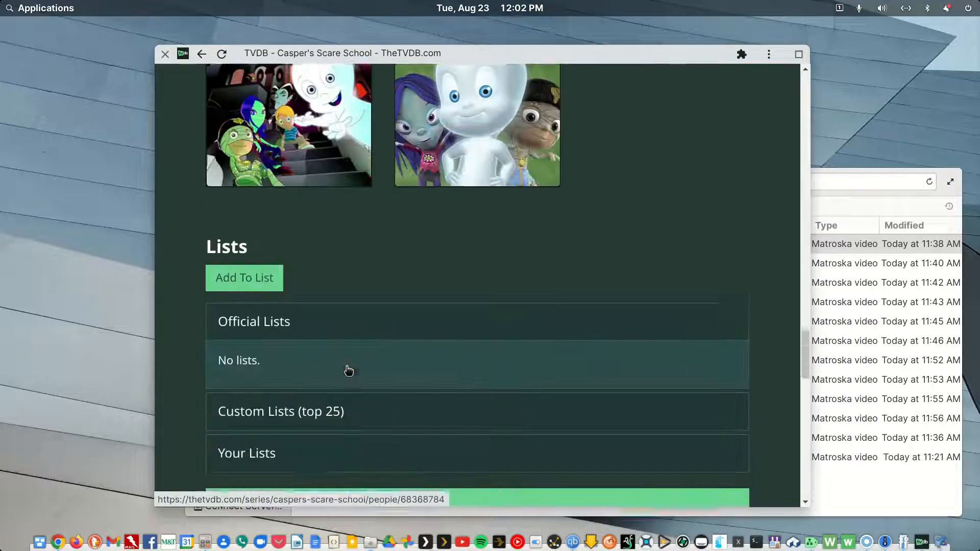
pyautogui.scroll(-10, 348, 371)
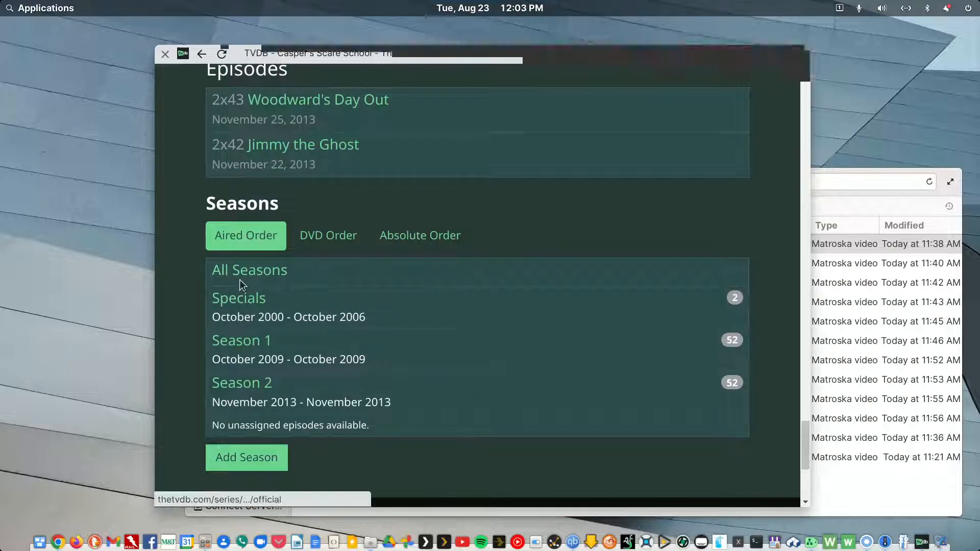
pyautogui.click(241, 274)
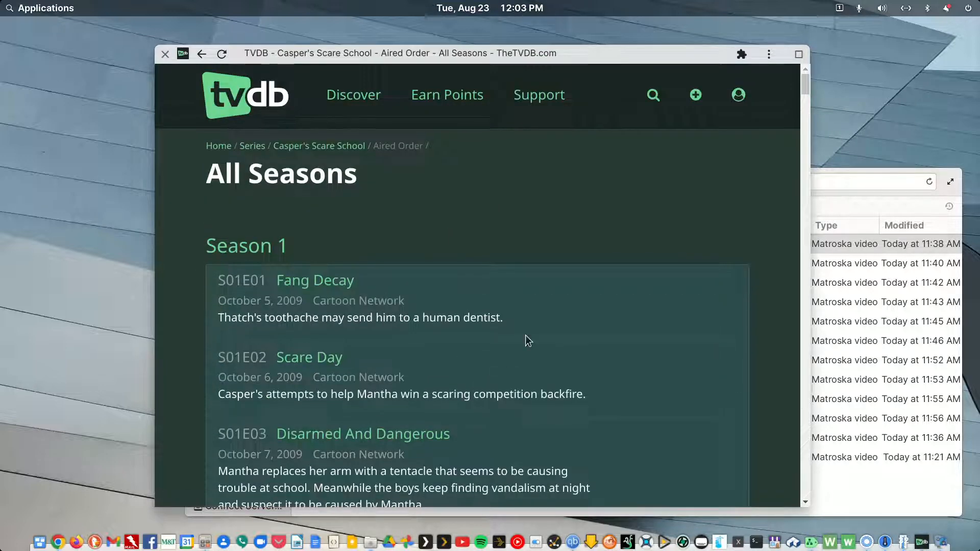
pyautogui.scroll(-4, 524, 334)
pyautogui.scroll(3, 518, 334)
pyautogui.scroll(-2, 517, 333)
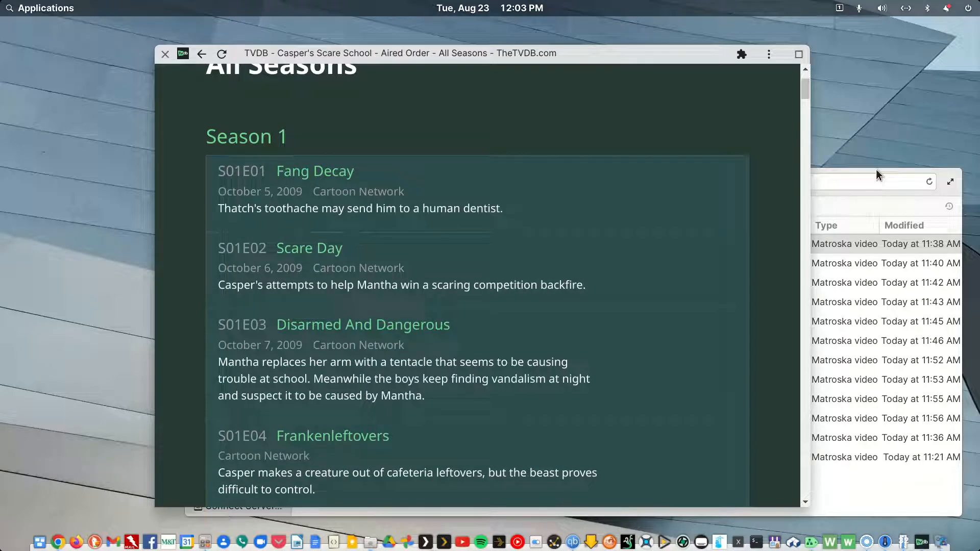
# Confirm the new name Dopplegangers.mkv and select it together with Quacky Duck.mkv and the S02E01 Monster Movie file
pyautogui.click(875, 169)
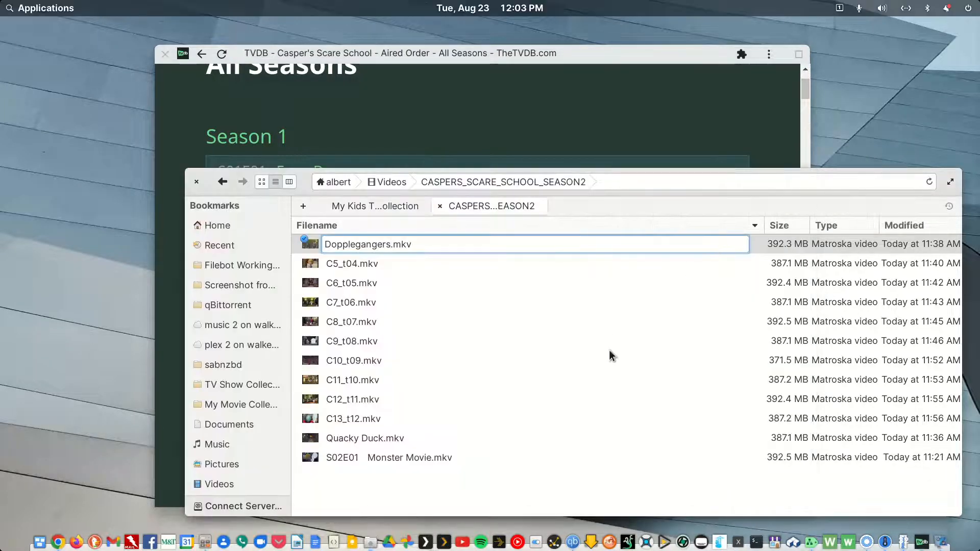
pyautogui.press('Return')
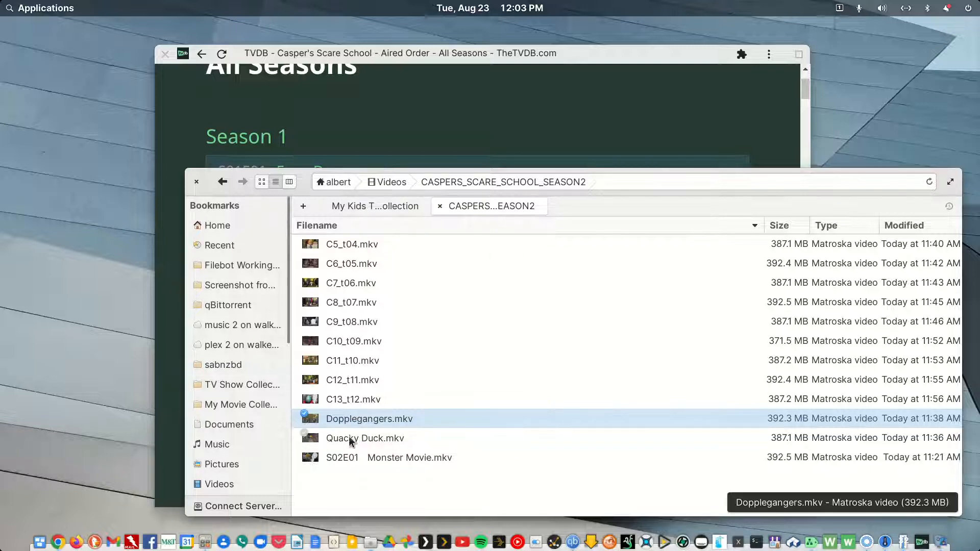
pyautogui.click(37, 10)
pyautogui.click(669, 169)
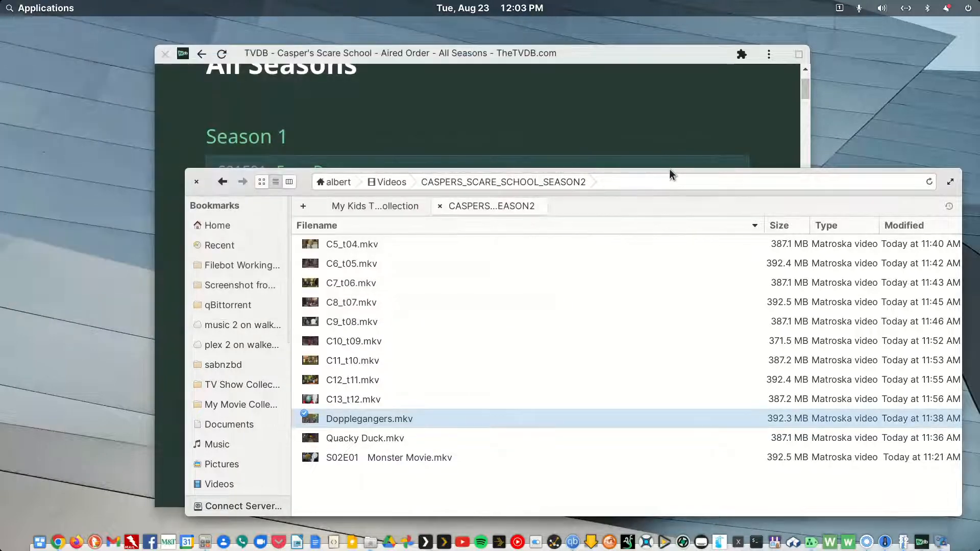
pyautogui.hotkey('shift', 'Down')
pyautogui.hotkey('shift', 'Down')
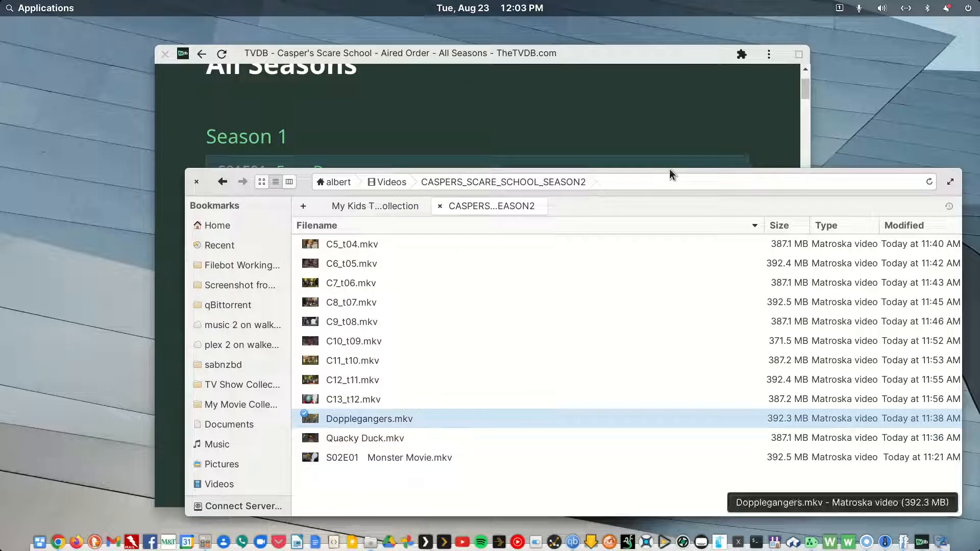
# Launch FileBot and add the three selected episode files to its Original Files list
pyautogui.click(34, 8)
pyautogui.write('filebot')
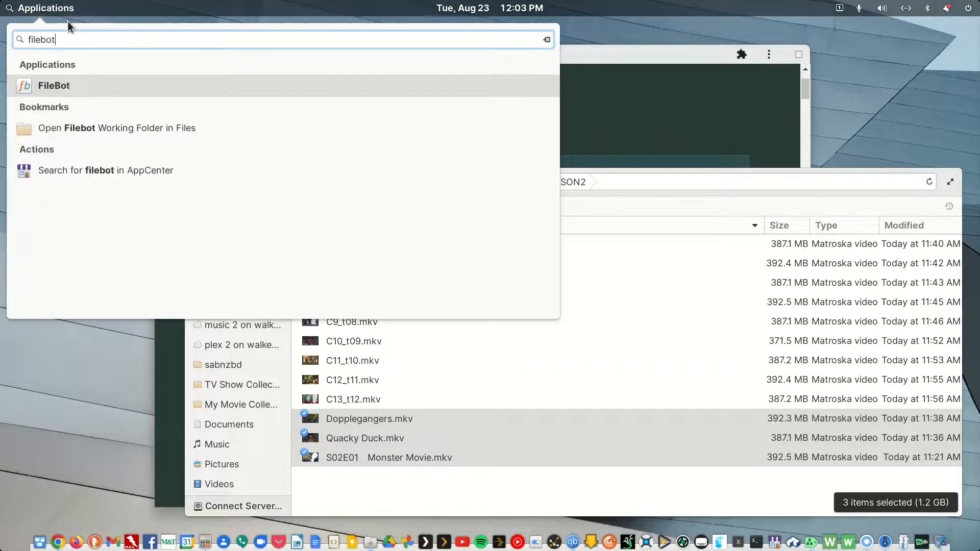
pyautogui.click(64, 79)
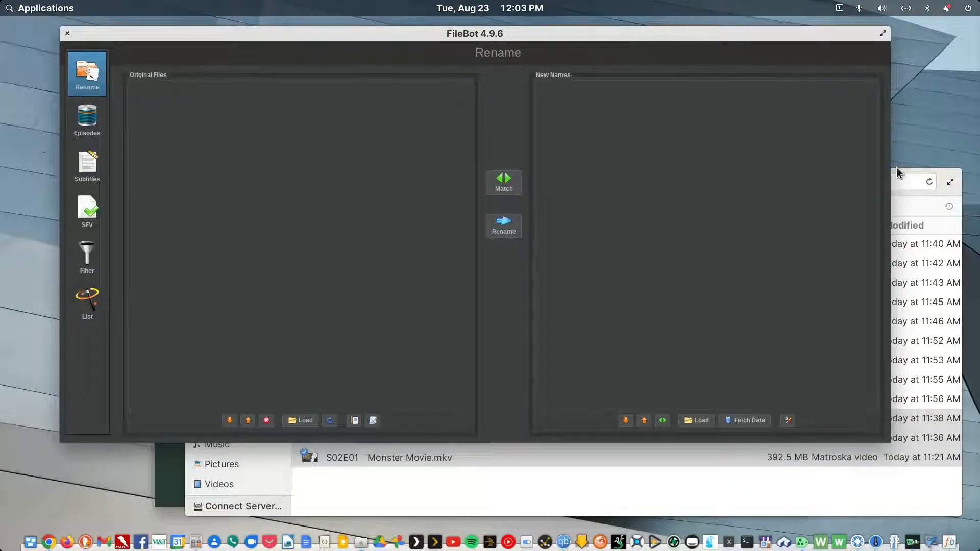
pyautogui.click(896, 169)
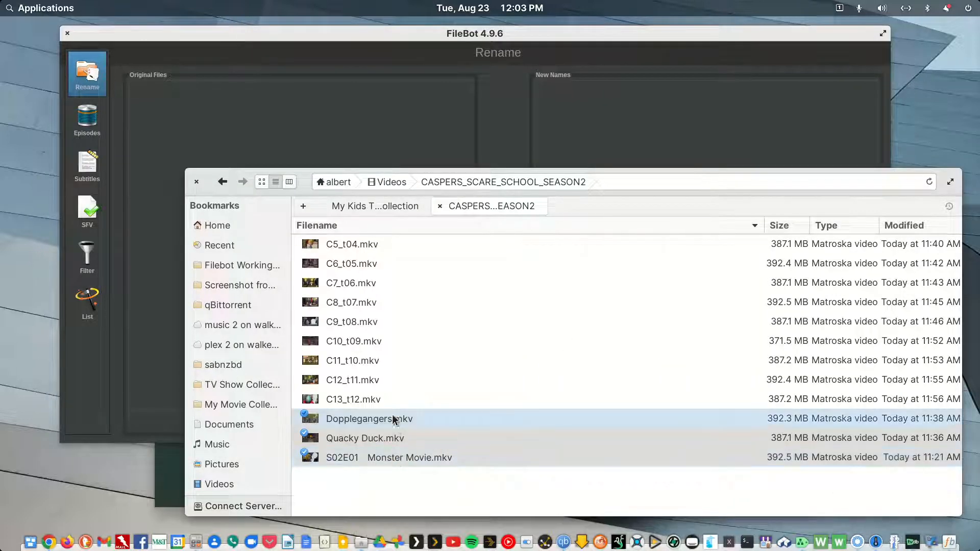
pyautogui.moveTo(394, 420); pyautogui.dragTo(337, 120)
pyautogui.click(339, 36)
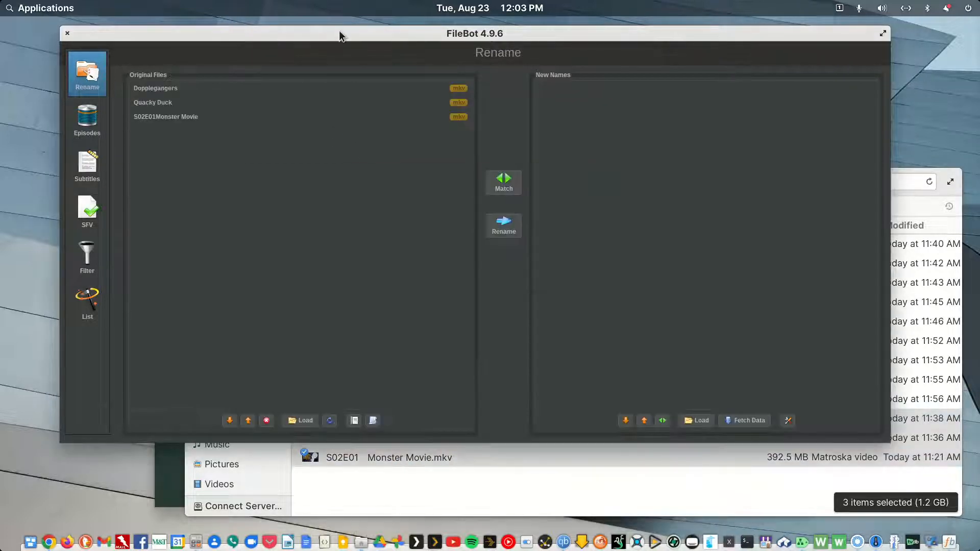
# Open the TV Show Episodes - Full Info preset for editing, examine its format expression and episode order choices, and close it without saving
pyautogui.click(373, 420)
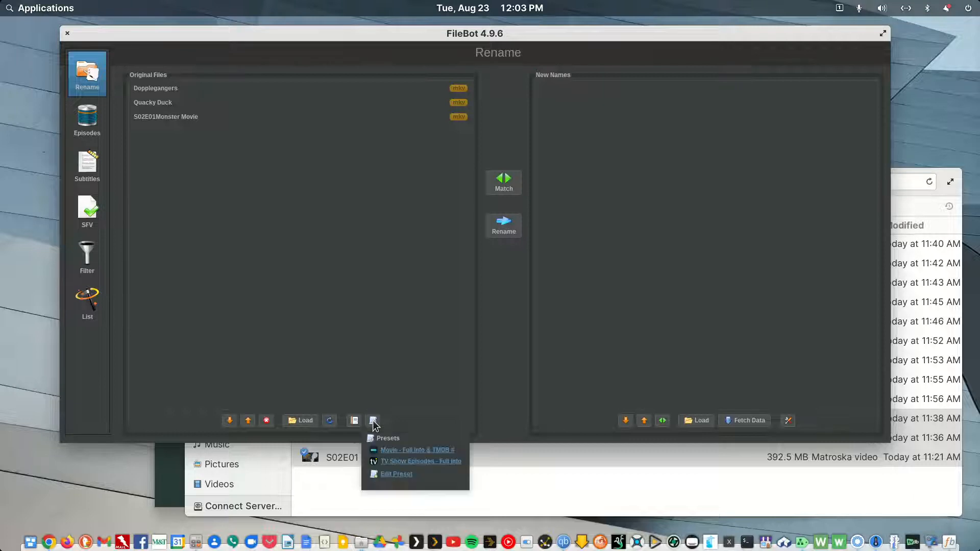
pyautogui.click(388, 474)
pyautogui.click(393, 461)
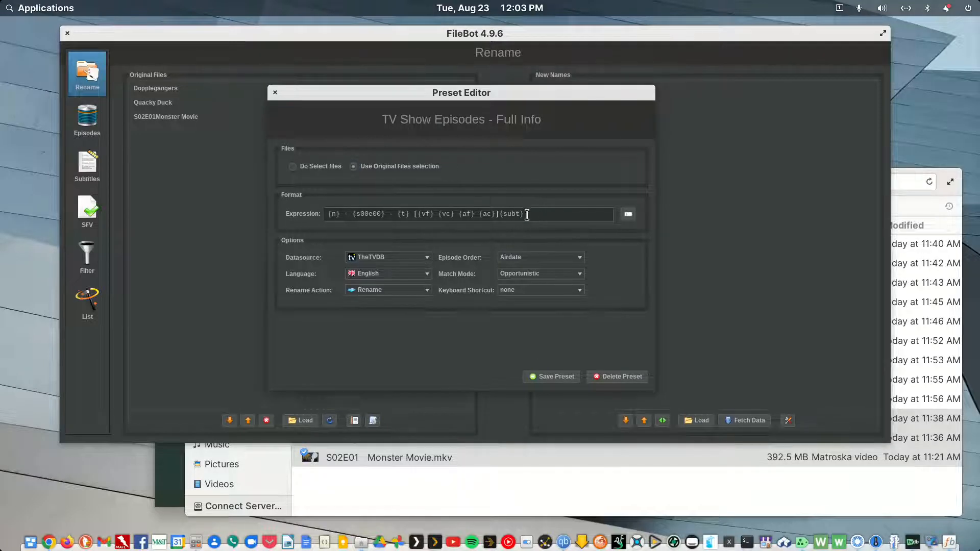
pyautogui.moveTo(450, 222); pyautogui.dragTo(279, 212)
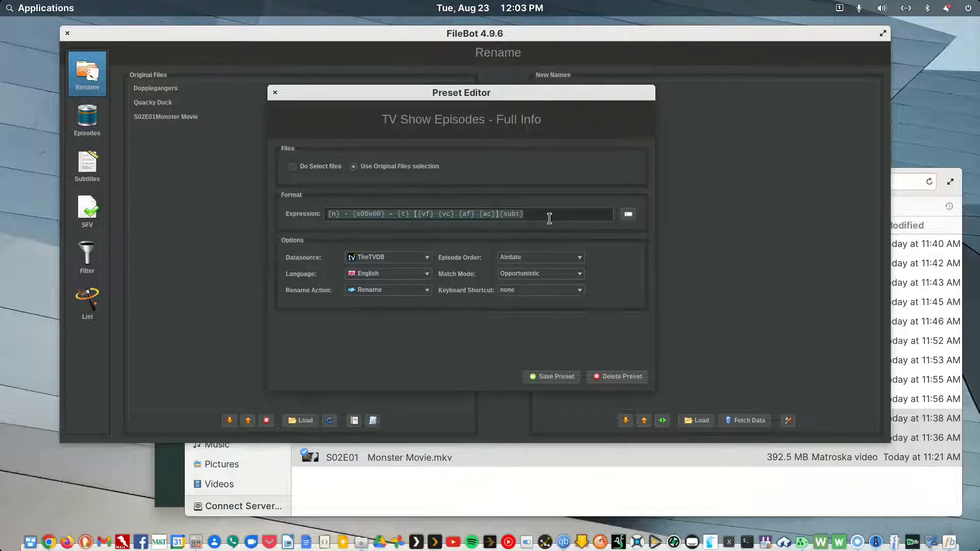
pyautogui.click(556, 254)
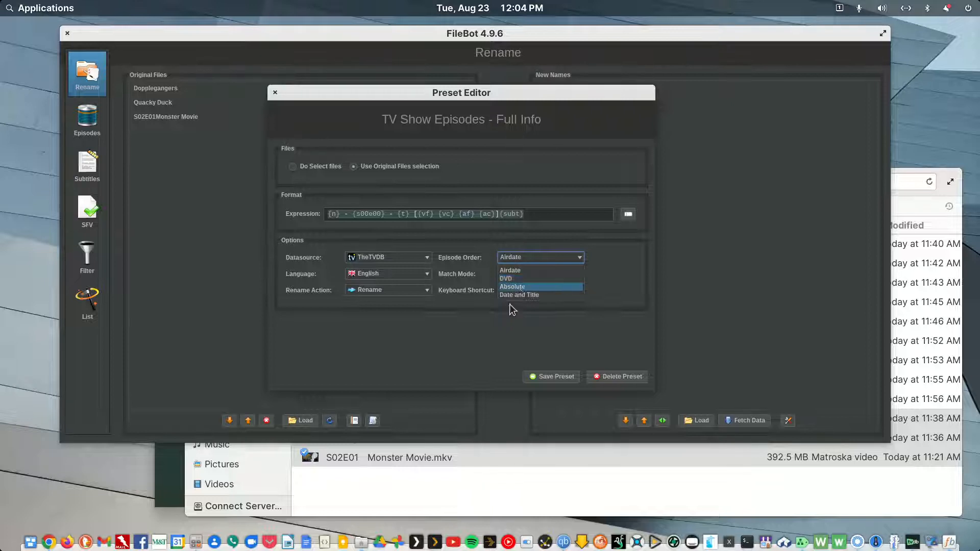
pyautogui.click(516, 271)
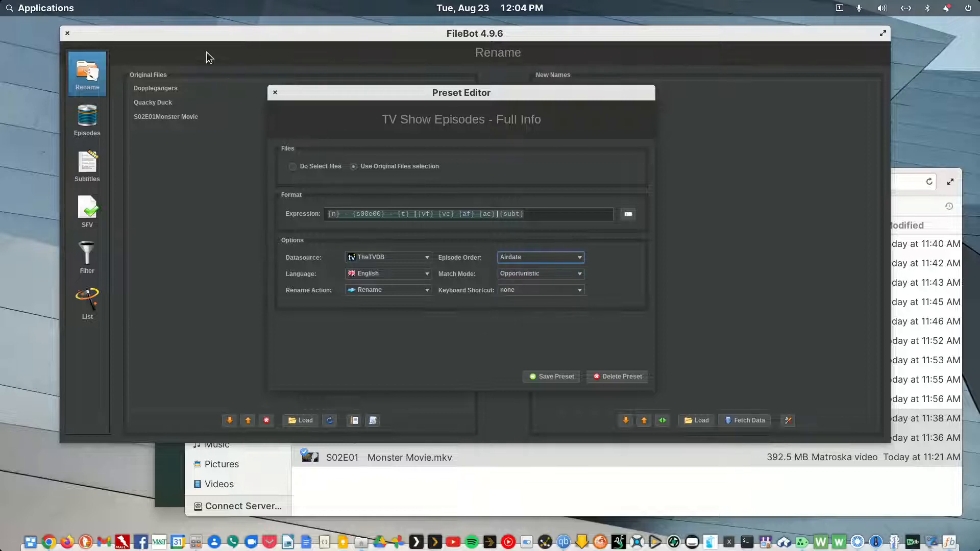
pyautogui.click(275, 92)
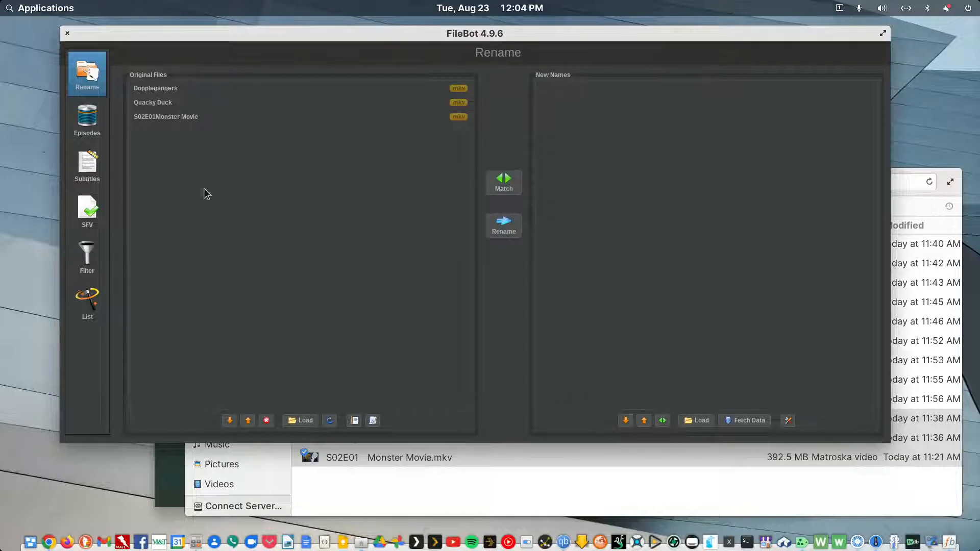
# Match the three files using the TV Show Episodes - Full Info preset, dismissing the series choice offered for "Monster"
pyautogui.click(373, 420)
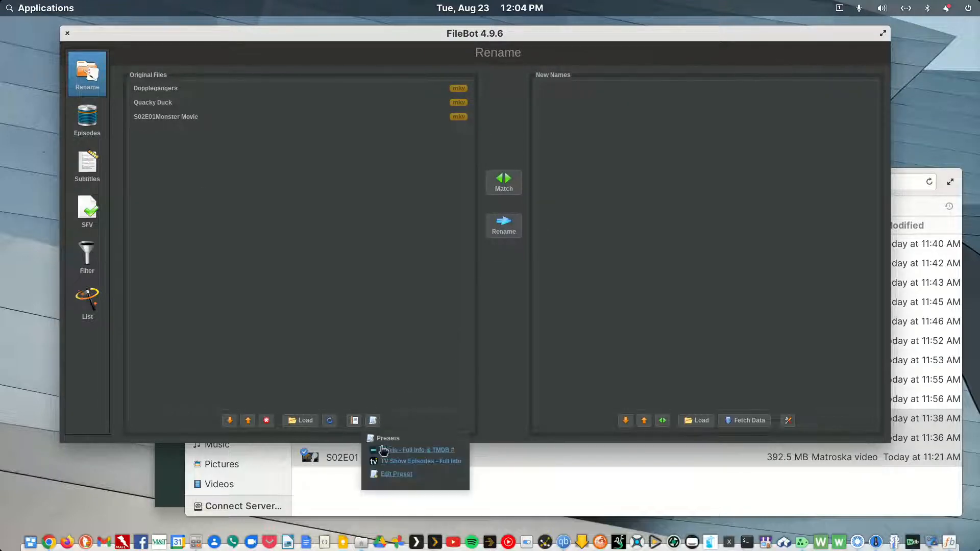
pyautogui.click(385, 458)
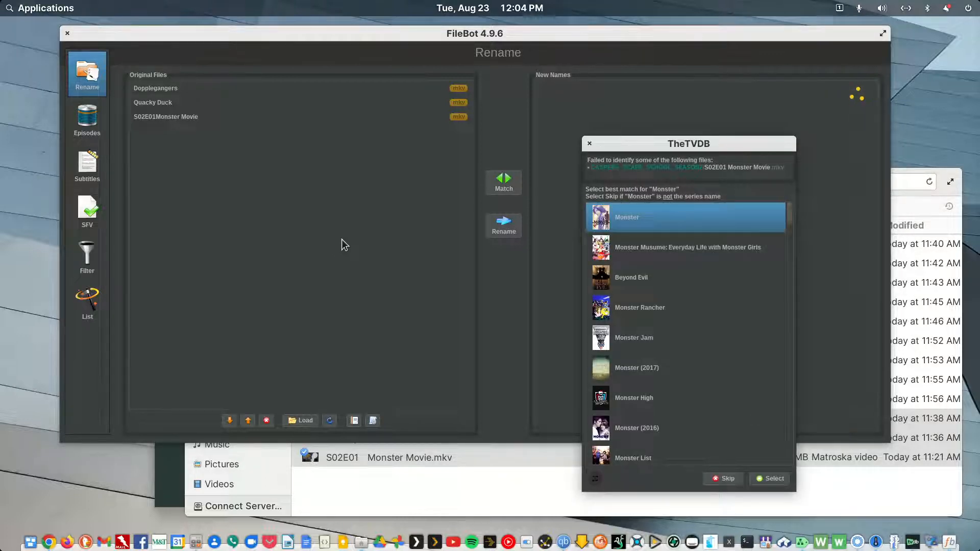
pyautogui.scroll(-5, 730, 350)
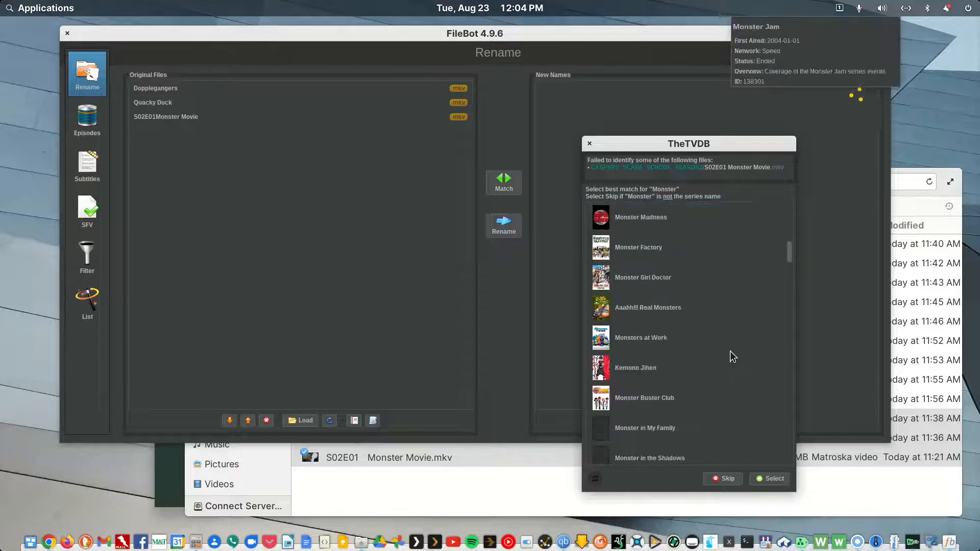
pyautogui.scroll(-4, 729, 351)
pyautogui.scroll(8, 730, 351)
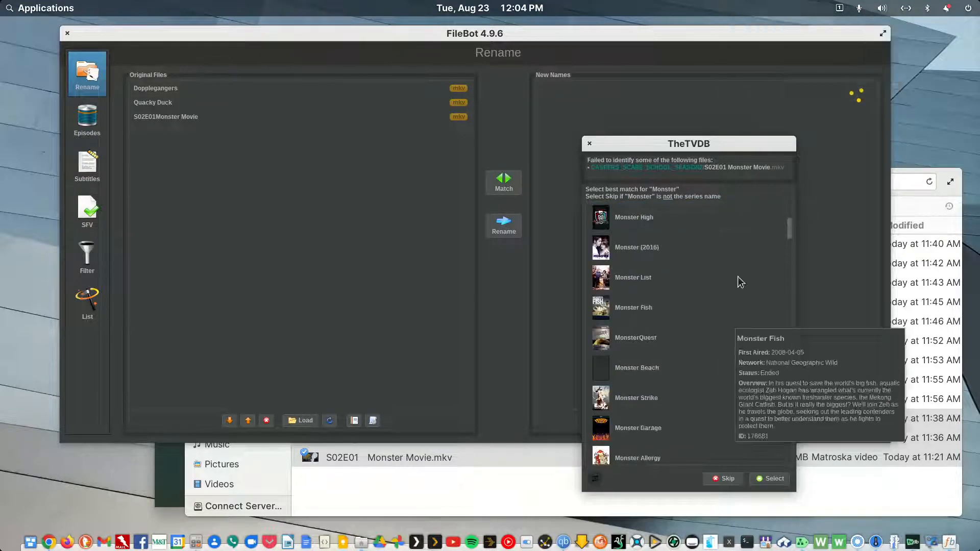
pyautogui.click(589, 144)
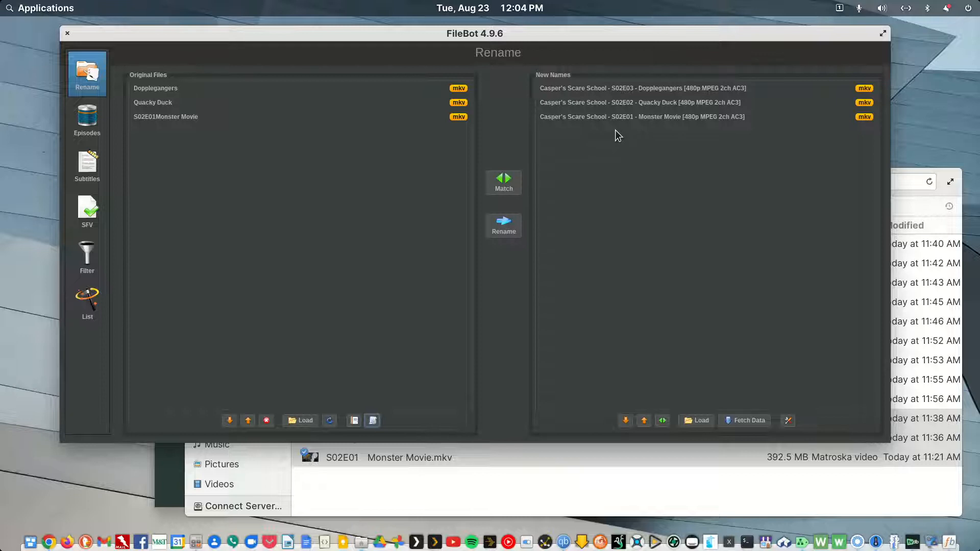
# Compare the proposed names for Dopplegangers and Monster Movie with the Season 2 episodes in TheTVDB's aired-order list, and return to FileBot
pyautogui.click(147, 92)
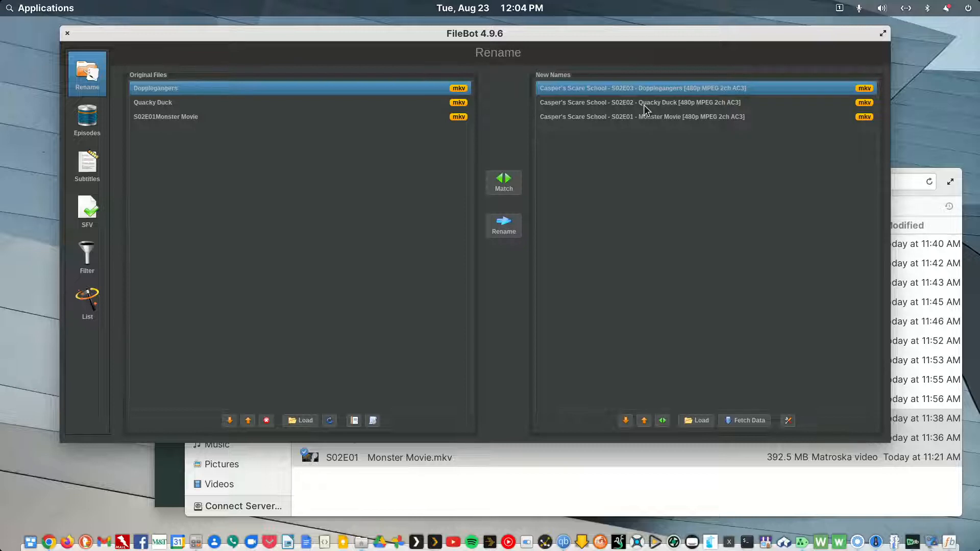
pyautogui.click(174, 121)
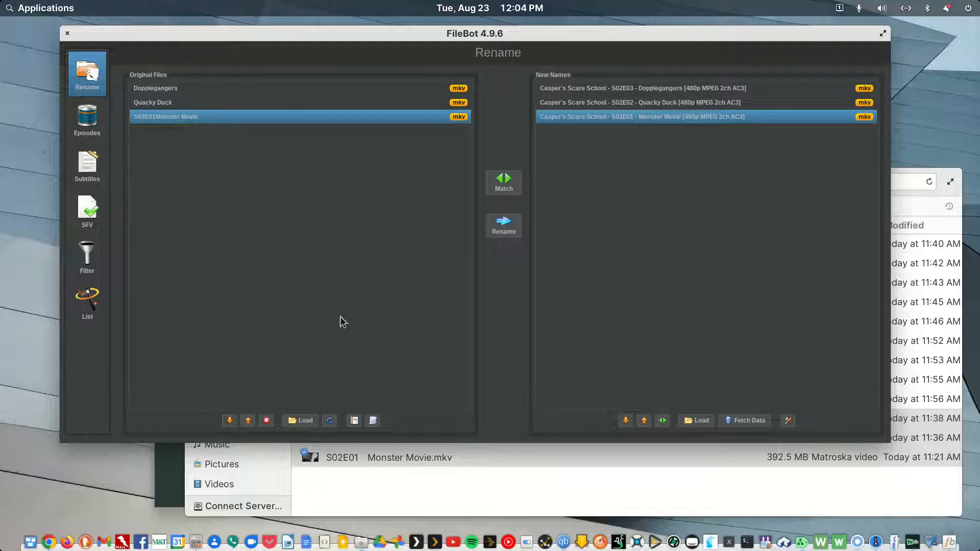
pyautogui.click(912, 542)
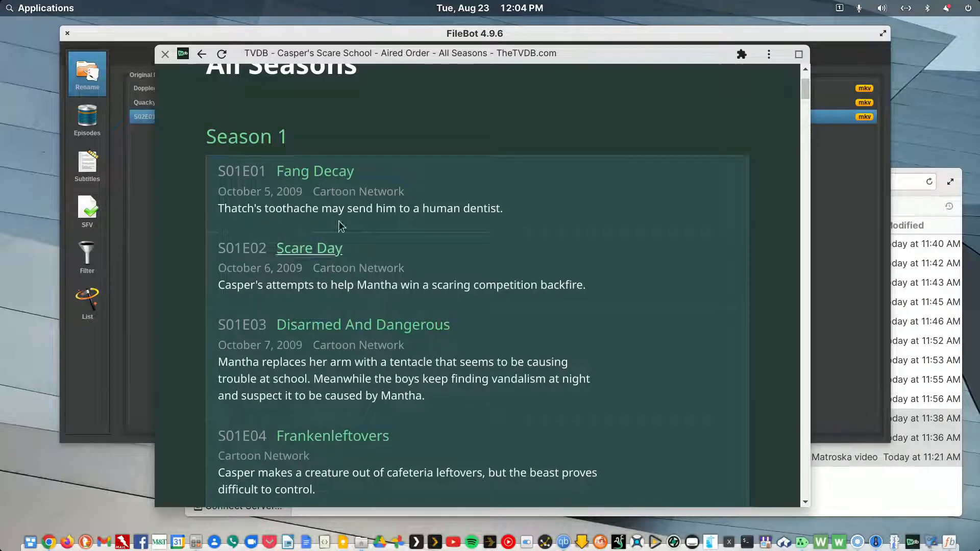
pyautogui.moveTo(342, 55); pyautogui.dragTo(337, 87)
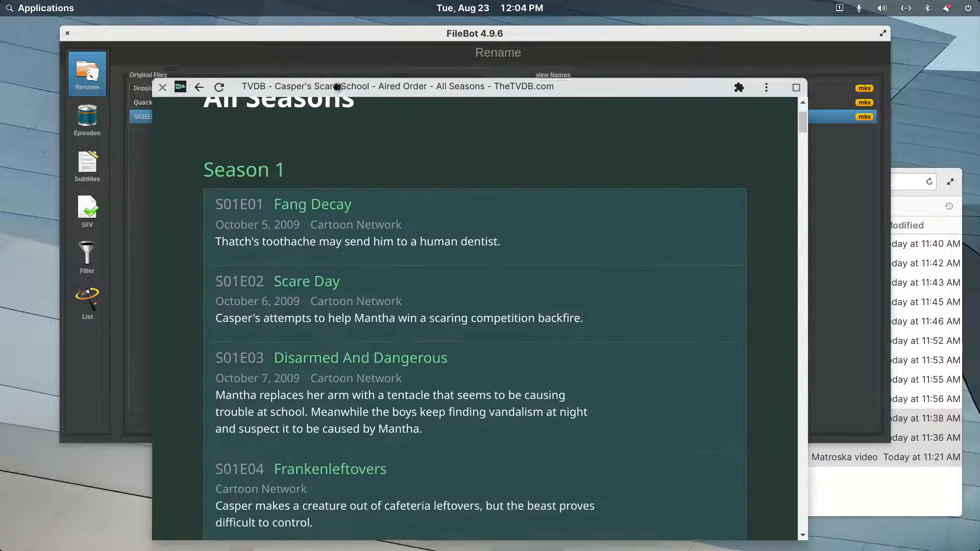
pyautogui.scroll(-10, 442, 320)
pyautogui.scroll(-20, 441, 320)
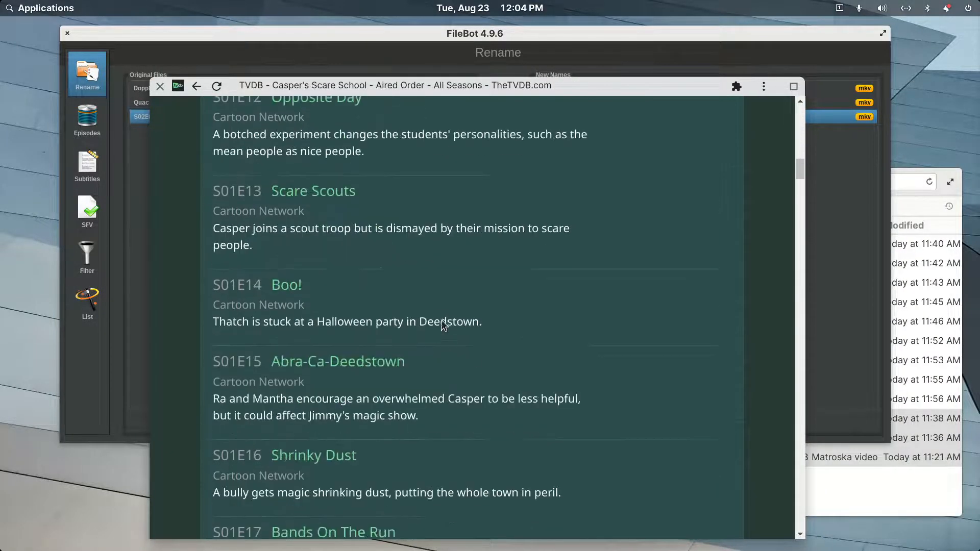
pyautogui.scroll(-15, 439, 316)
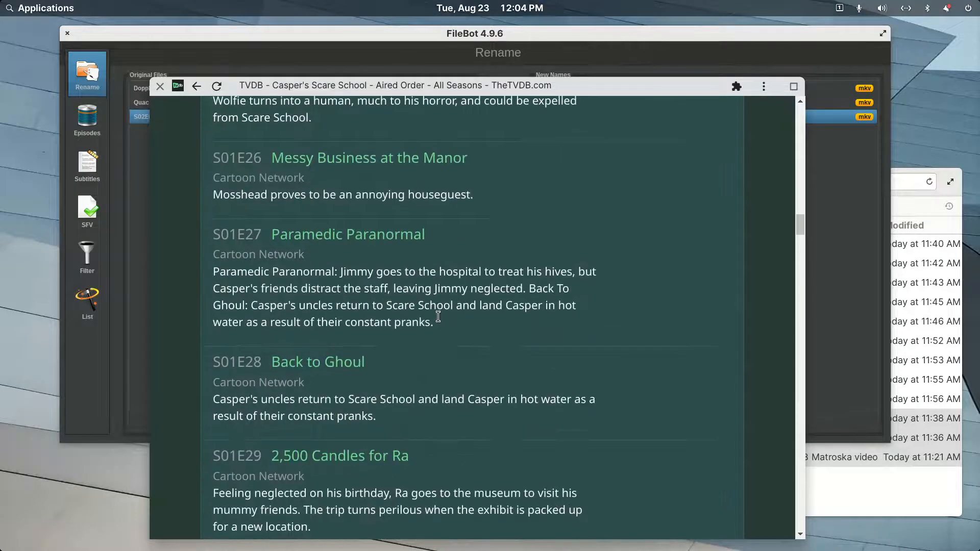
pyautogui.scroll(-20, 437, 321)
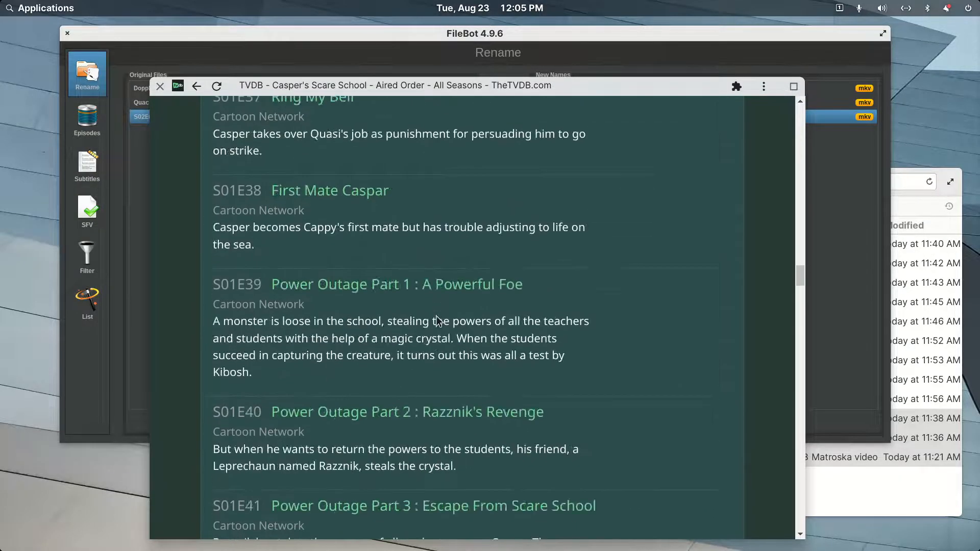
pyautogui.scroll(-15, 436, 318)
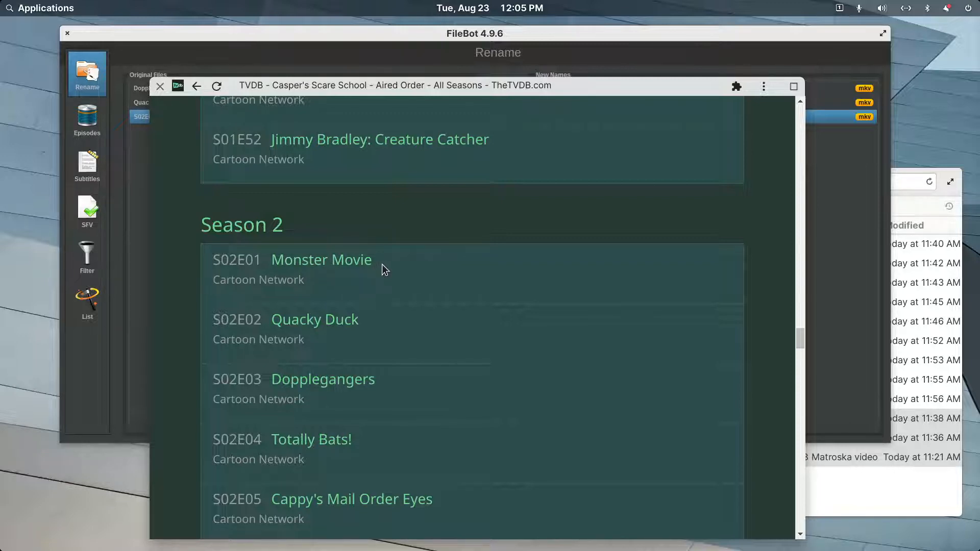
pyautogui.scroll(5, 378, 264)
pyautogui.scroll(-4, 379, 264)
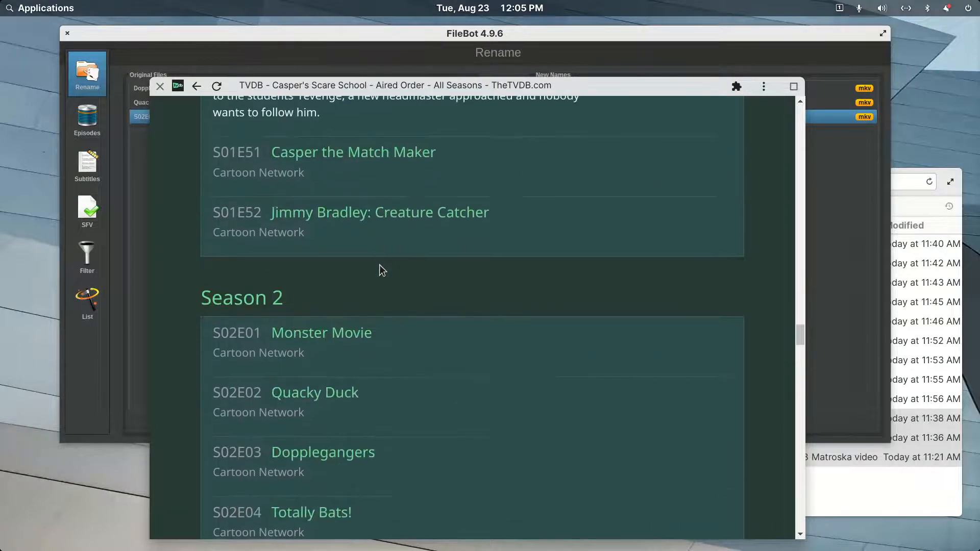
pyautogui.click(338, 32)
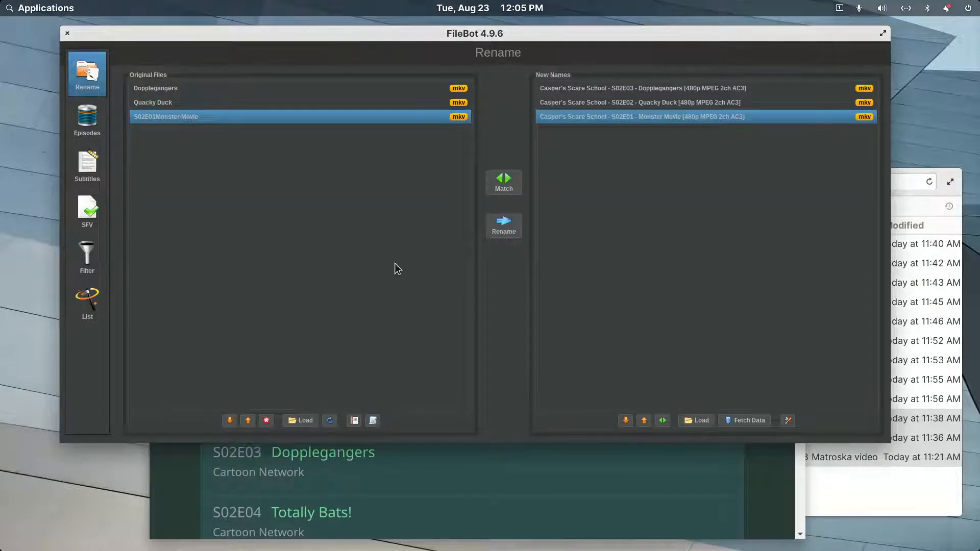
# Clear all original files and their proposed new names, and close FileBot
pyautogui.click(373, 421)
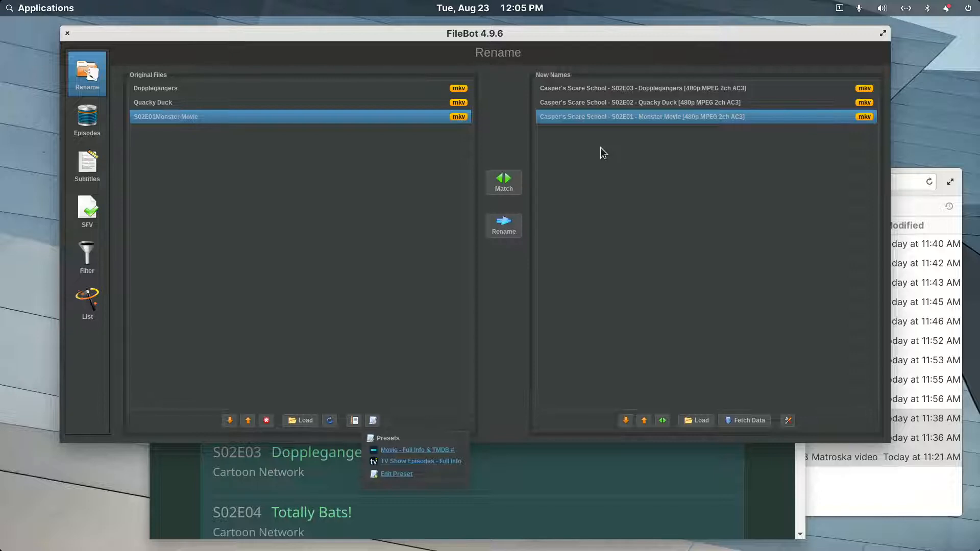
pyautogui.click(266, 420)
pyautogui.click(266, 421)
pyautogui.click(267, 421)
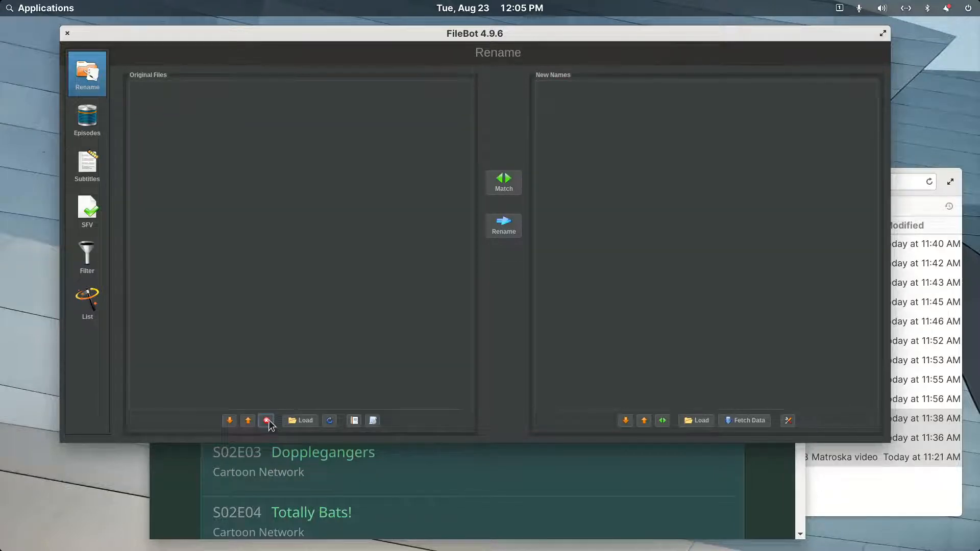
pyautogui.click(67, 33)
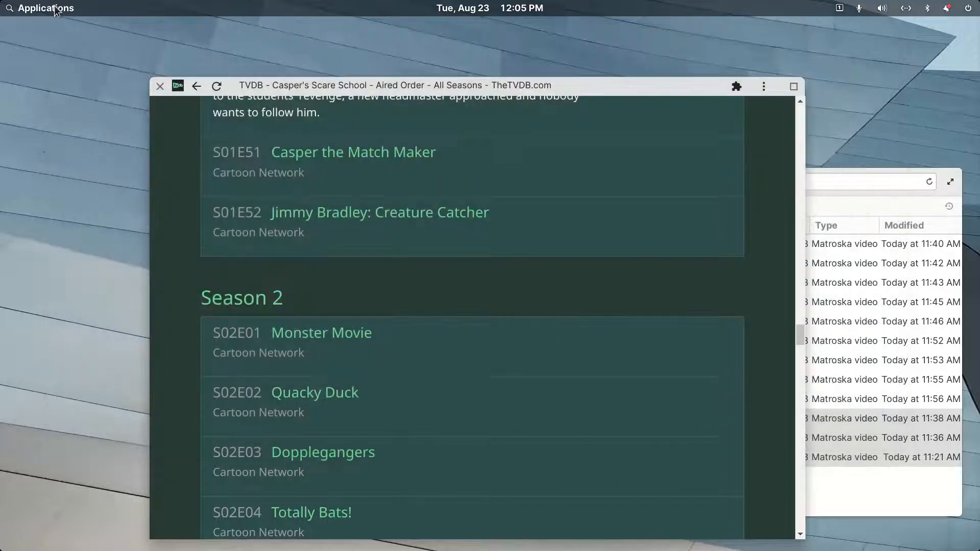
# Relaunch FileBot and add Dopplegangers.mkv, Quacky Duck.mkv and the S02E01 Monster Movie file to its Original Files list
pyautogui.click(55, 10)
pyautogui.write('fil')
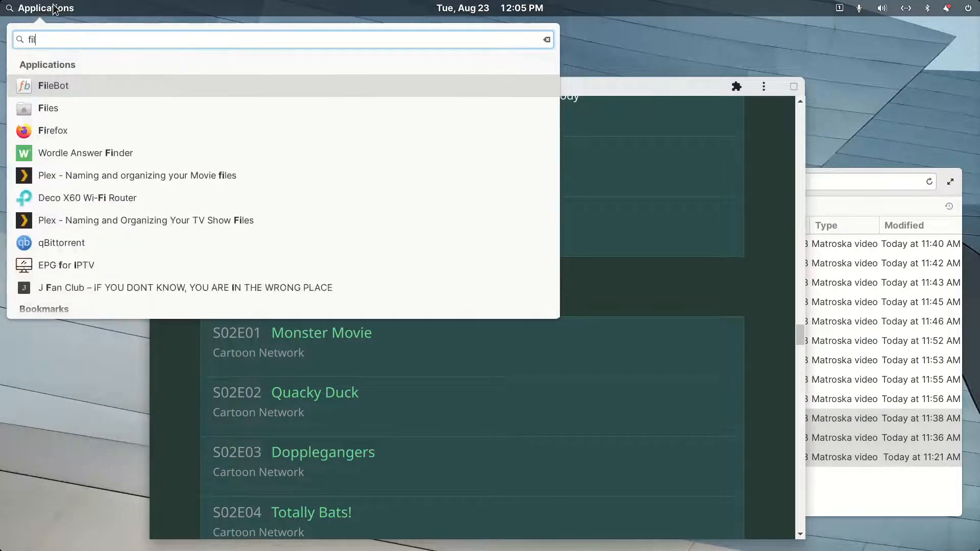
pyautogui.write('ebot')
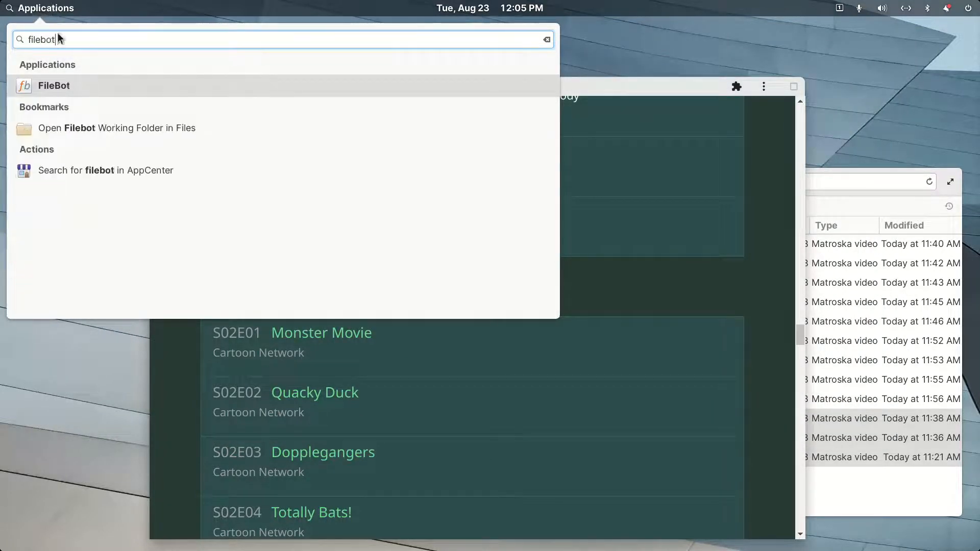
pyautogui.click(59, 86)
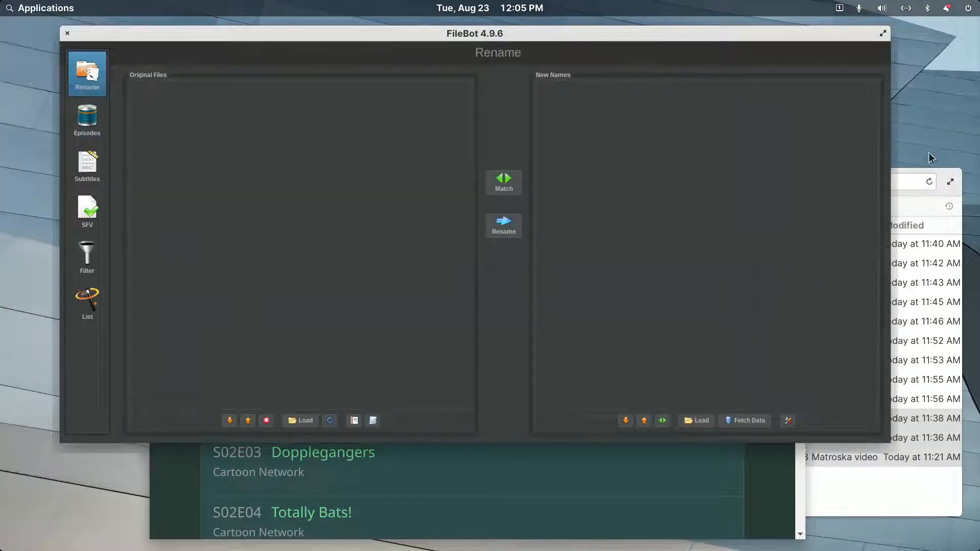
pyautogui.click(925, 177)
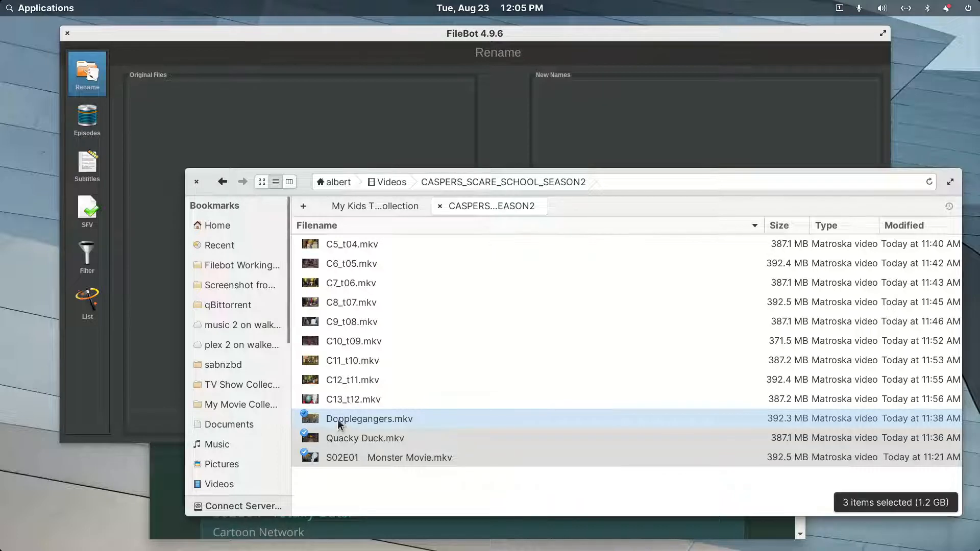
pyautogui.moveTo(339, 420); pyautogui.dragTo(295, 100)
pyautogui.click(301, 58)
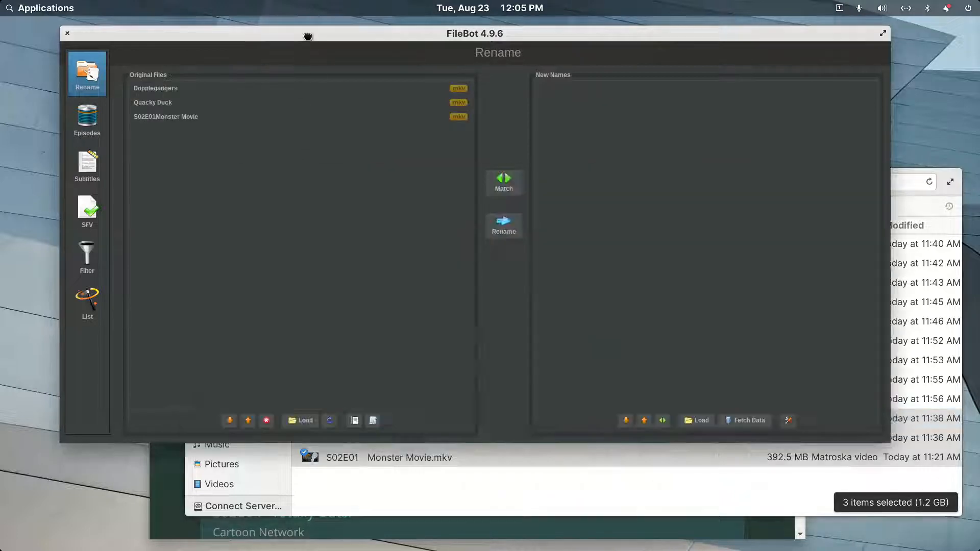
# Match the three files against TheTVDB in Episode Mode, skipping the series choice for "Monster", and rename them with the matched names
pyautogui.click(504, 184)
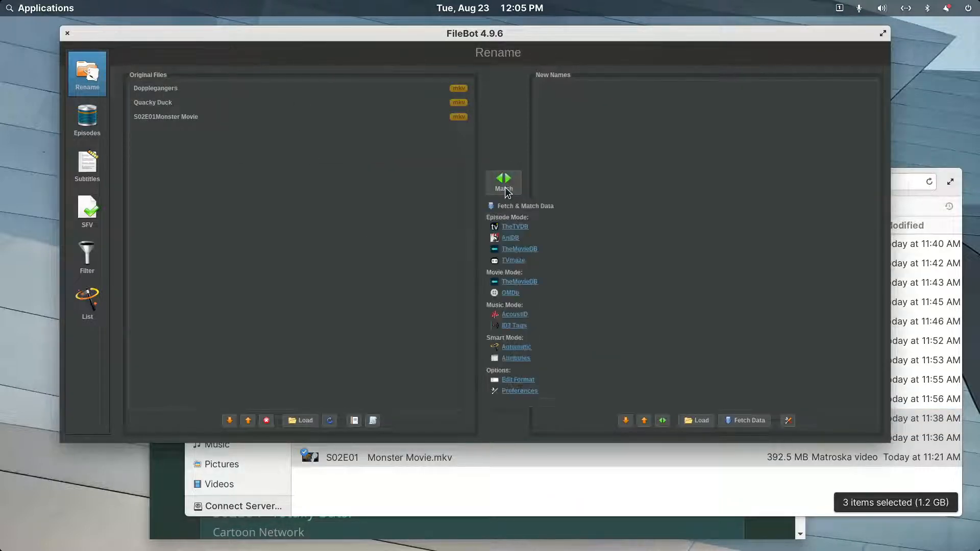
pyautogui.click(511, 228)
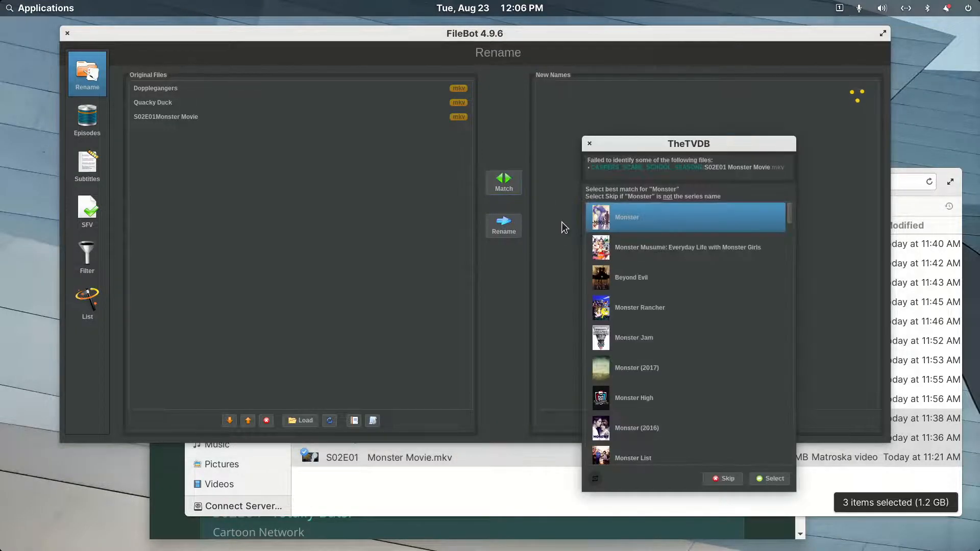
pyautogui.scroll(-10, 667, 303)
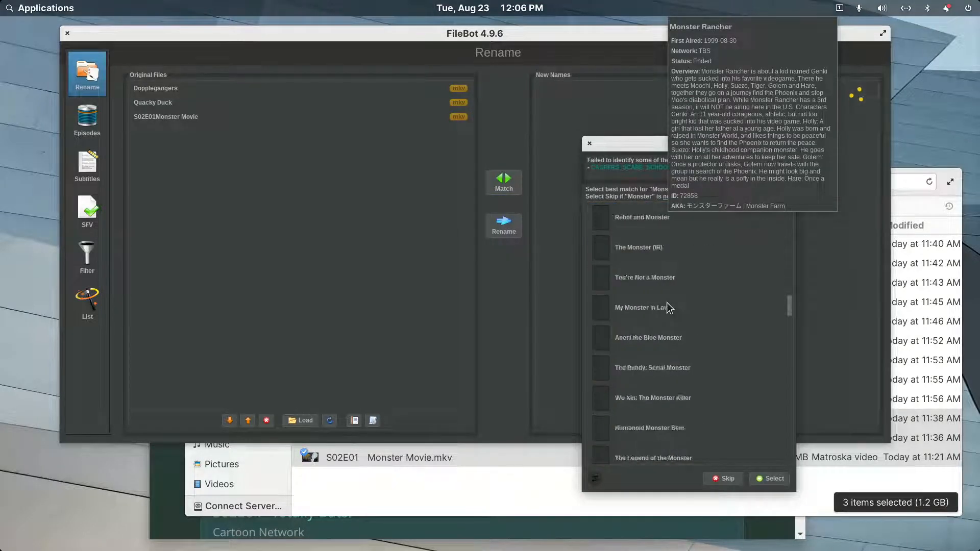
pyautogui.scroll(-1, 666, 302)
pyautogui.scroll(-6, 663, 301)
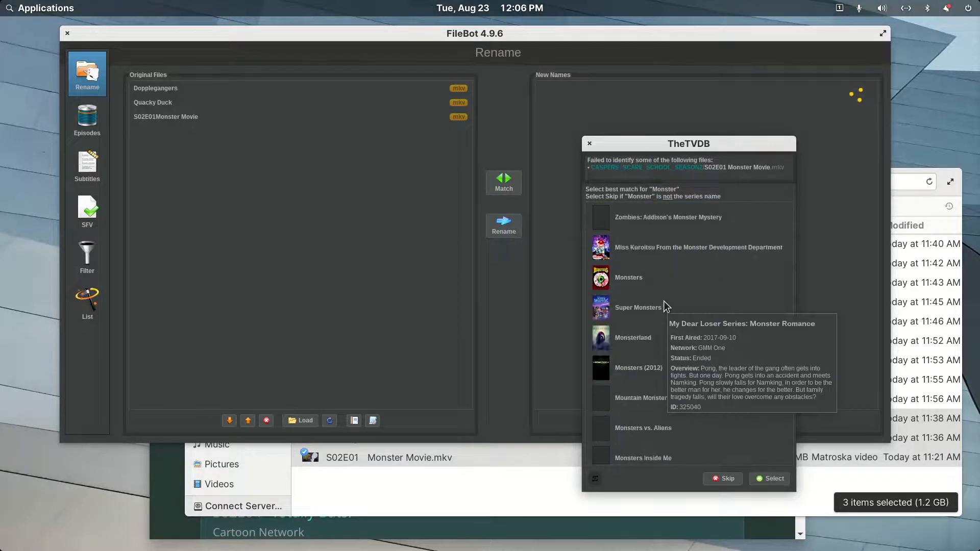
pyautogui.scroll(15, 664, 302)
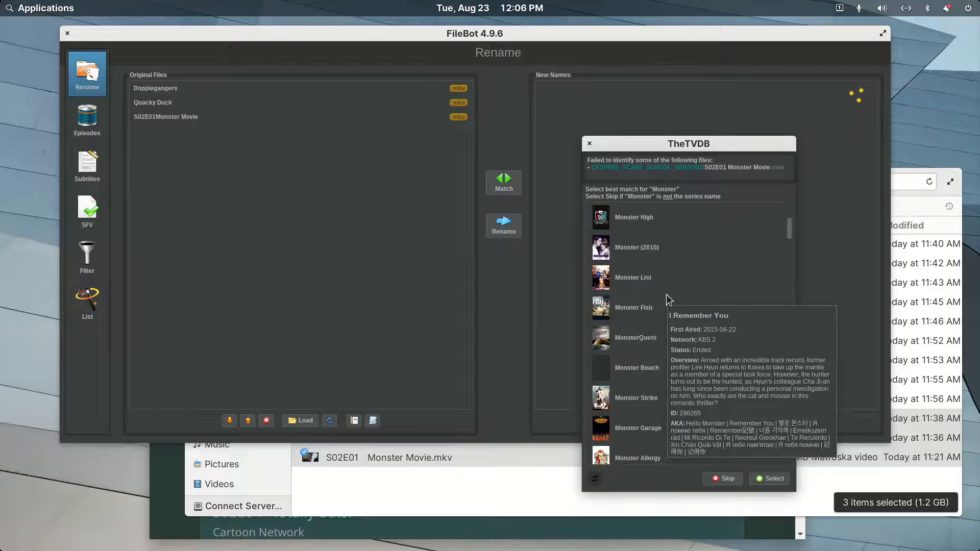
pyautogui.click(727, 478)
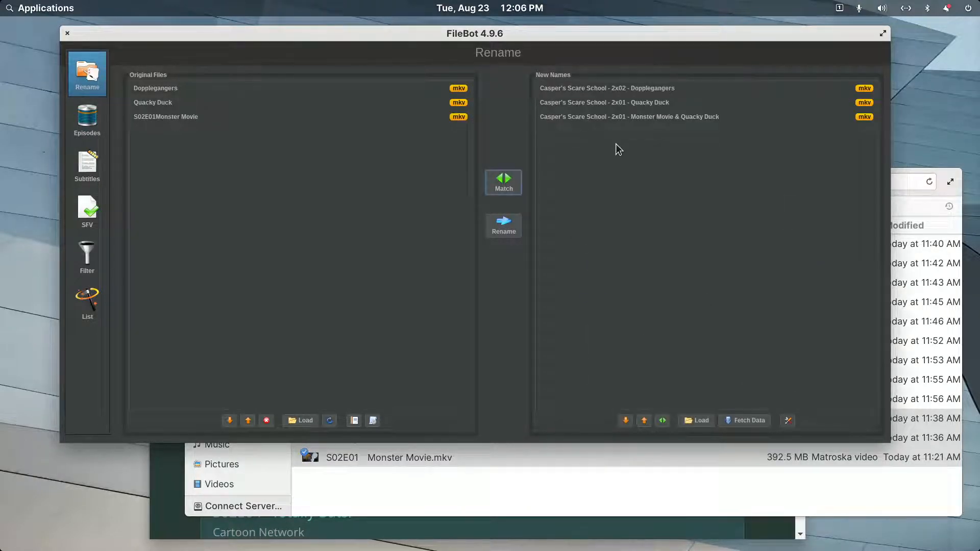
pyautogui.click(616, 117)
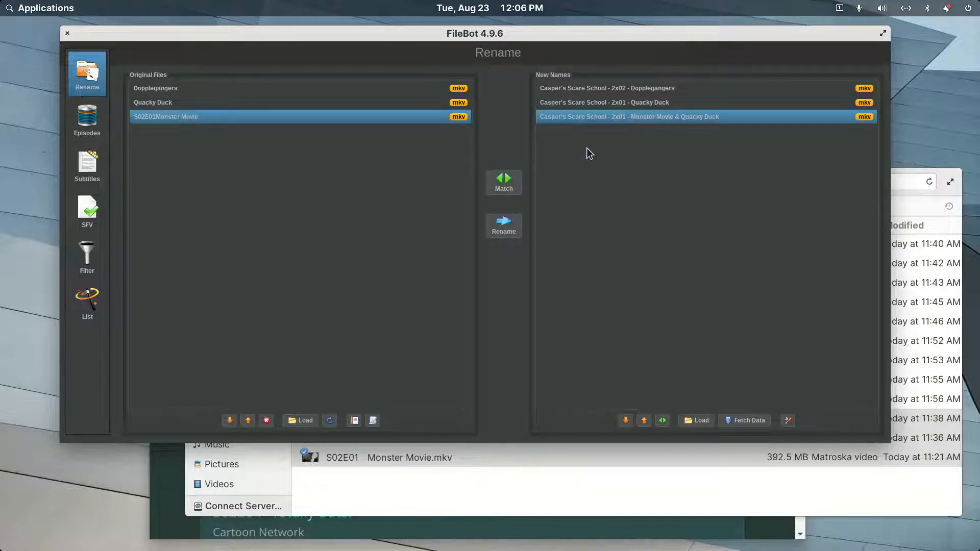
pyautogui.click(503, 225)
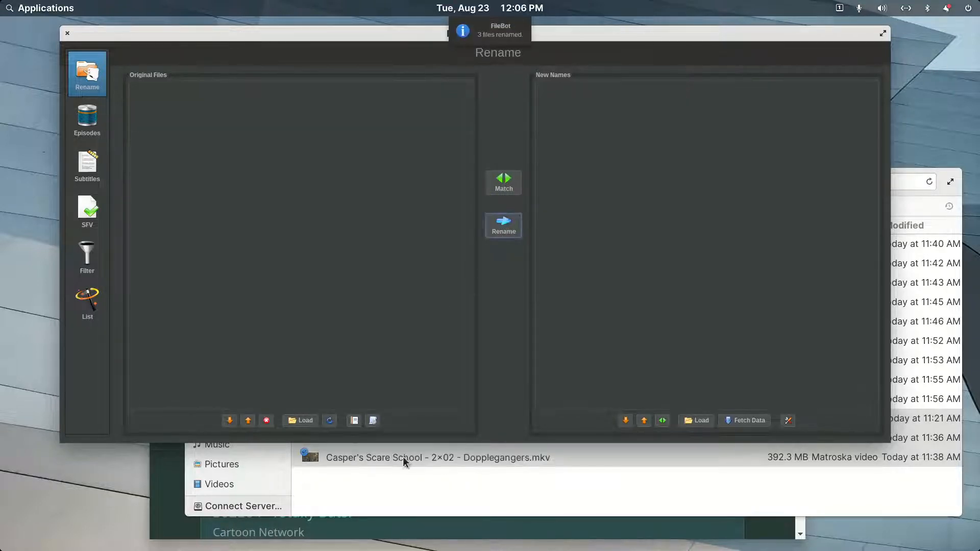
# Select the three renamed Casper's Scare School files in the CASPERS_SCARE_SCHOOL_SEASON2 folder and add them to FileBot's Original Files list
pyautogui.click(408, 475)
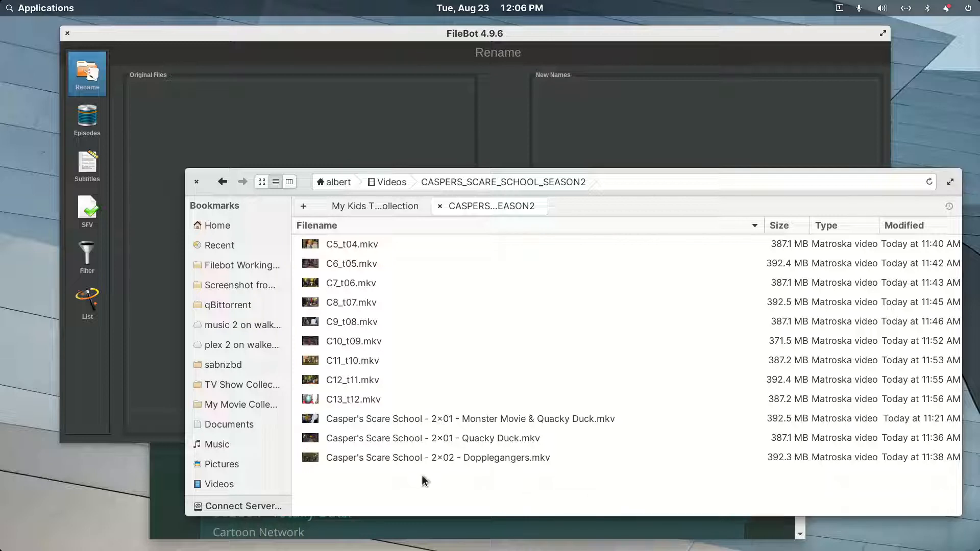
pyautogui.press('Down')
pyautogui.hotkey('shift', 'Down')
pyautogui.hotkey('shift', 'Down')
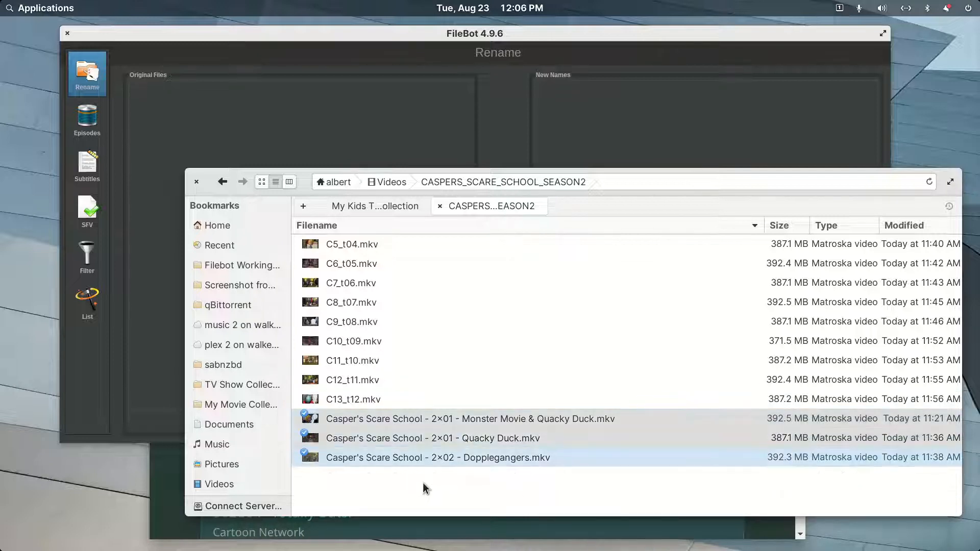
pyautogui.moveTo(433, 425); pyautogui.dragTo(198, 122)
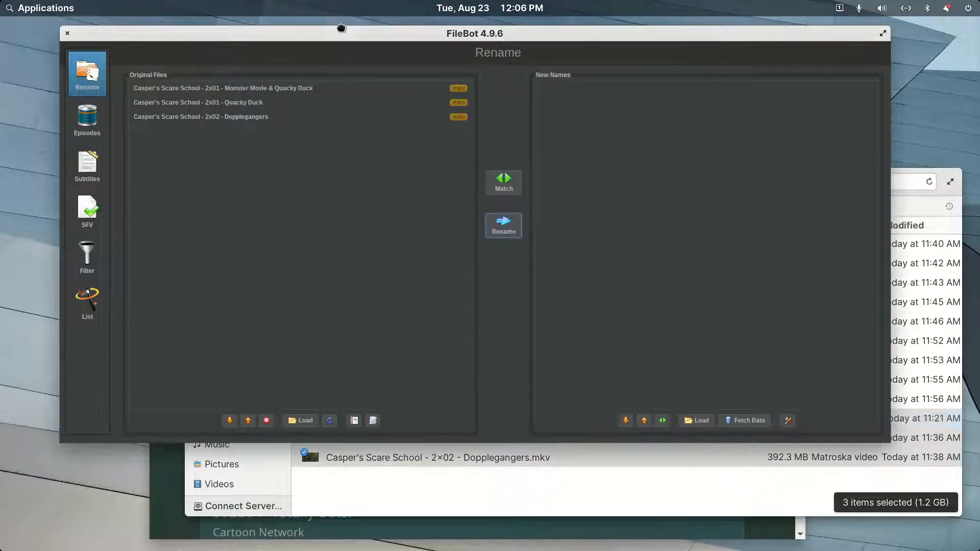
pyautogui.click(341, 32)
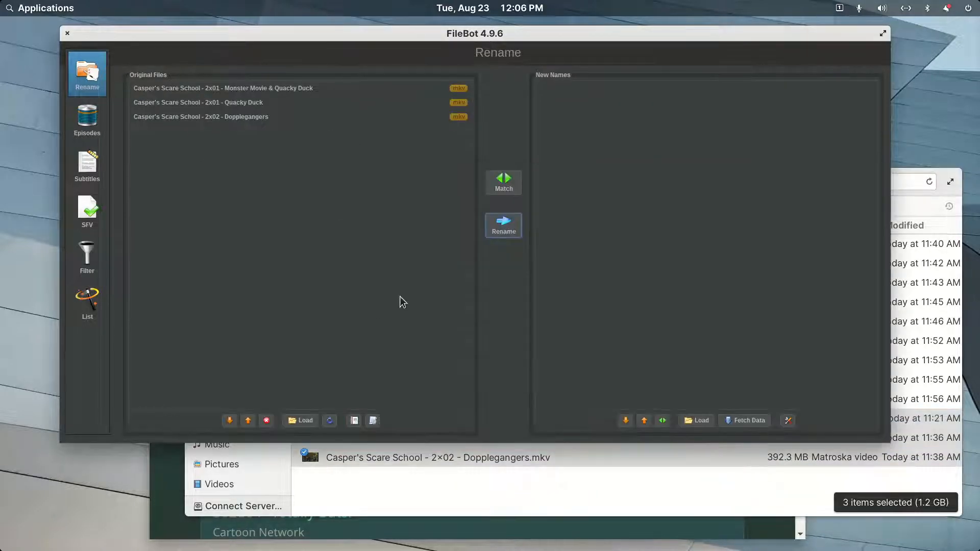
# Match the three files against TheTVDB in Episode Mode and set the episode format to {n} - {s00e00} - {t}
pyautogui.click(507, 190)
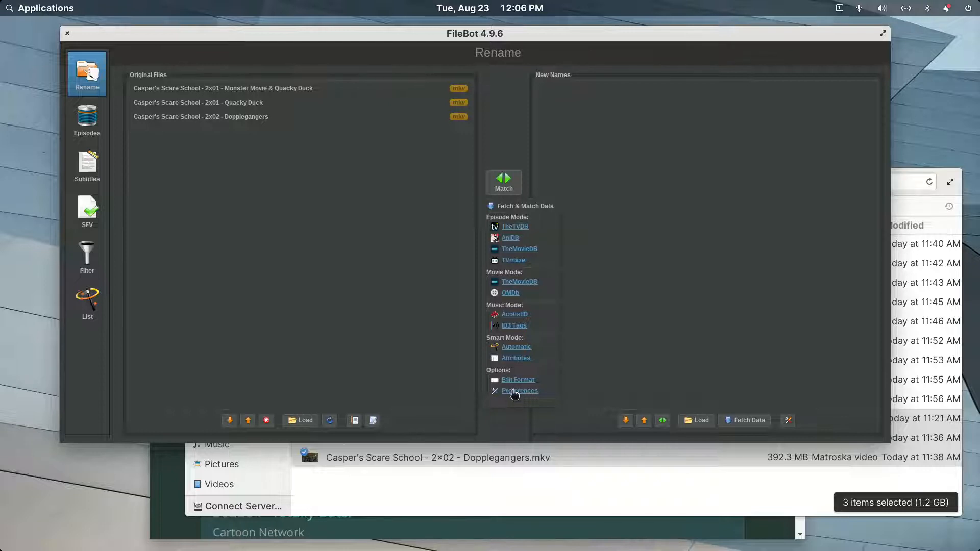
pyautogui.click(515, 227)
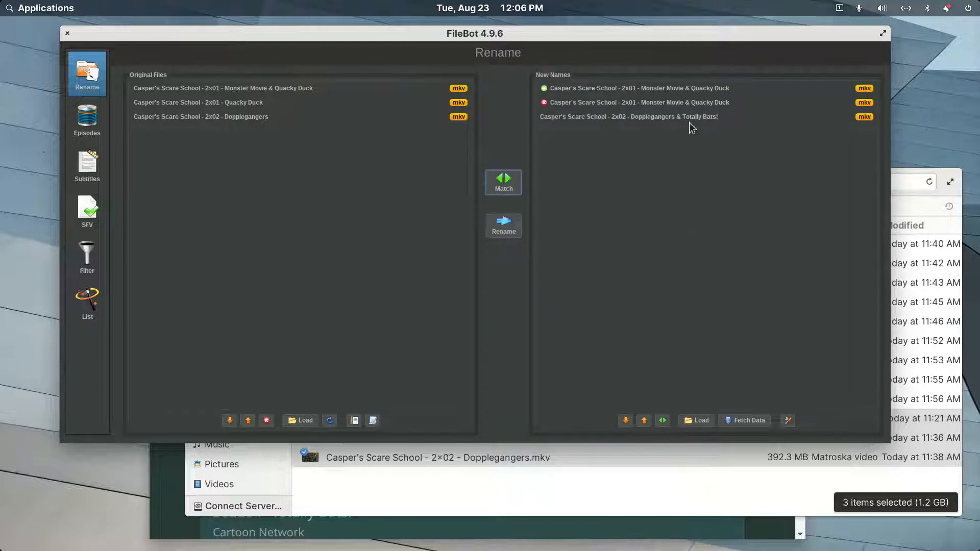
pyautogui.rightClick(670, 92)
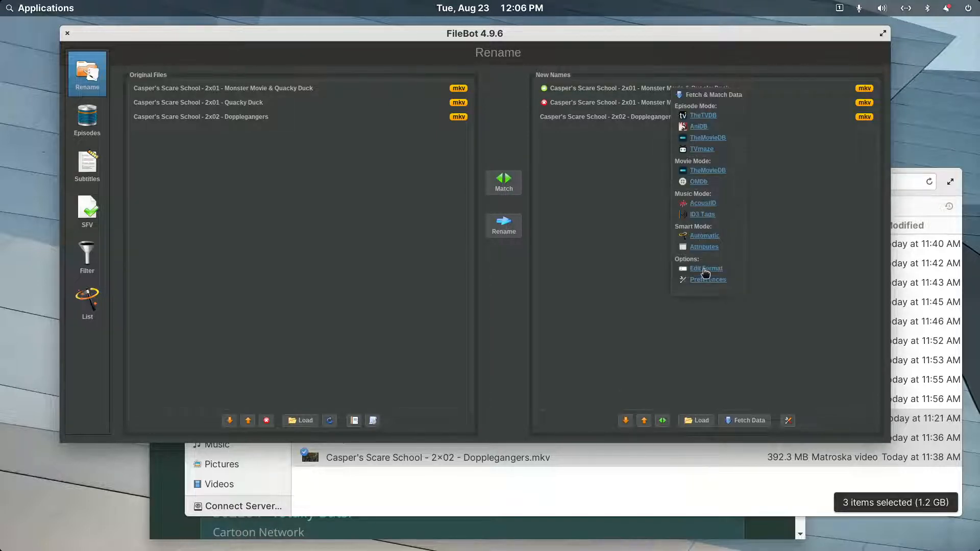
pyautogui.click(705, 269)
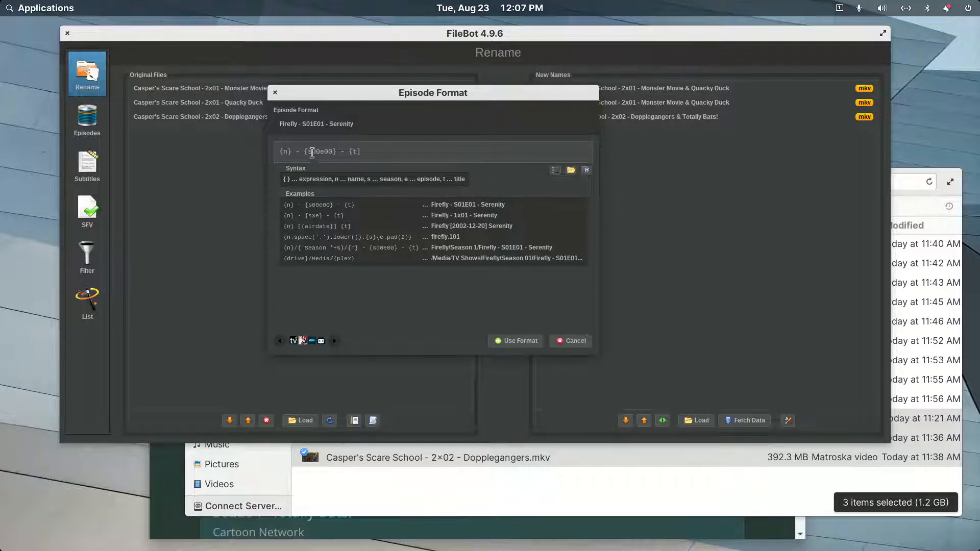
pyautogui.click(521, 341)
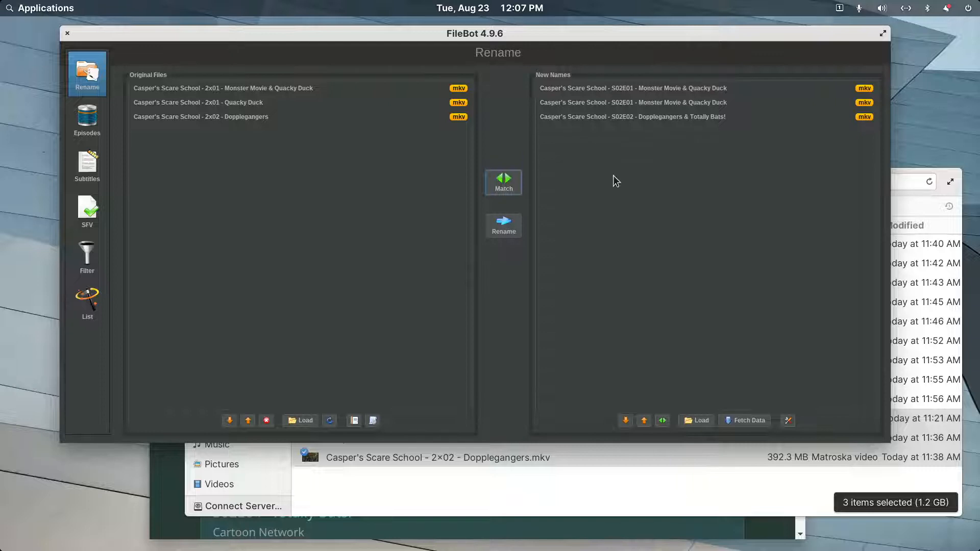
pyautogui.click(624, 118)
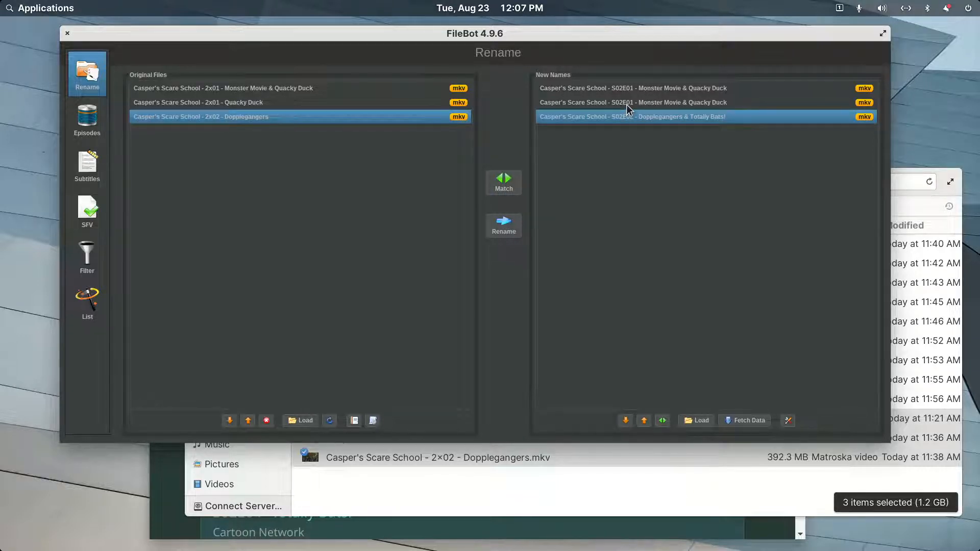
pyautogui.click(627, 104)
pyautogui.click(635, 89)
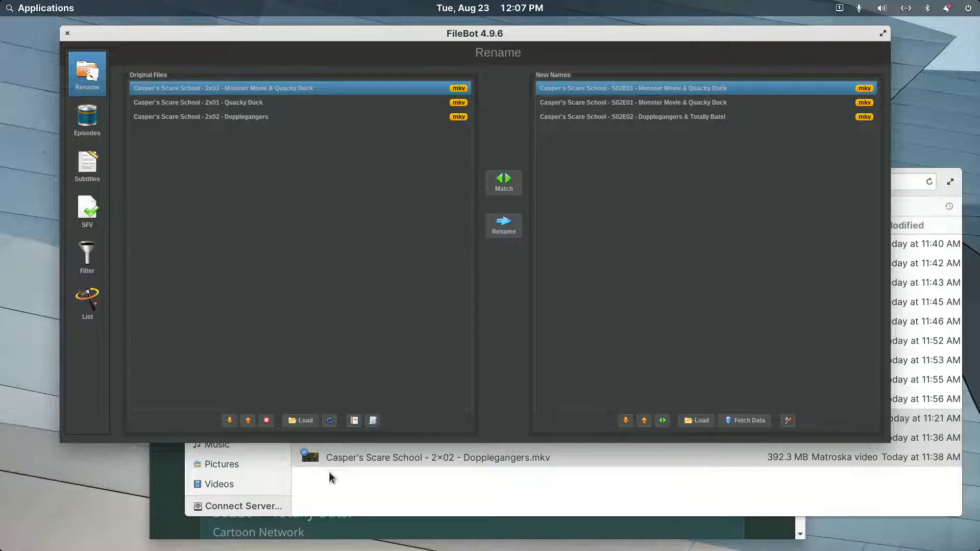
# Apply the TV Show Episodes_ Full Info preset to the three files and rename them, skipping the conflicting file
pyautogui.click(370, 422)
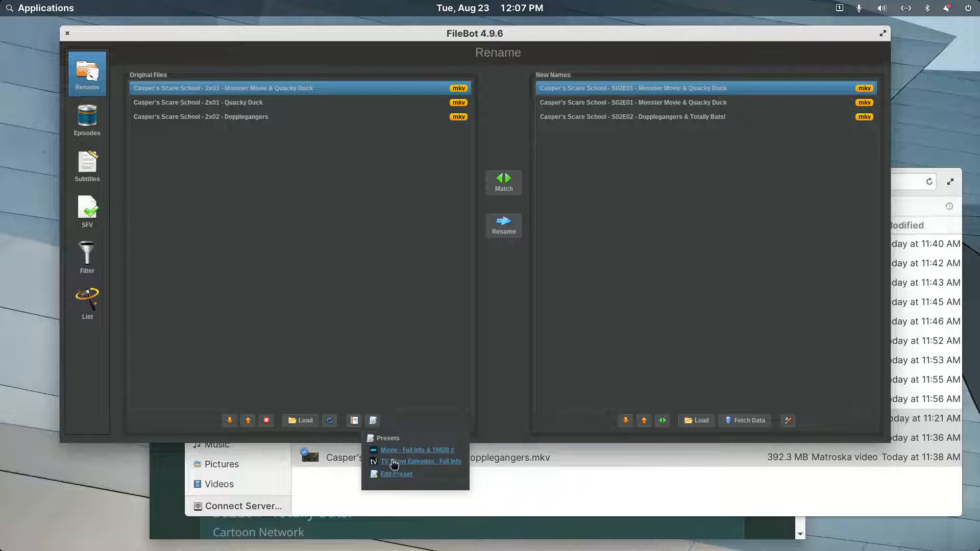
pyautogui.click(393, 461)
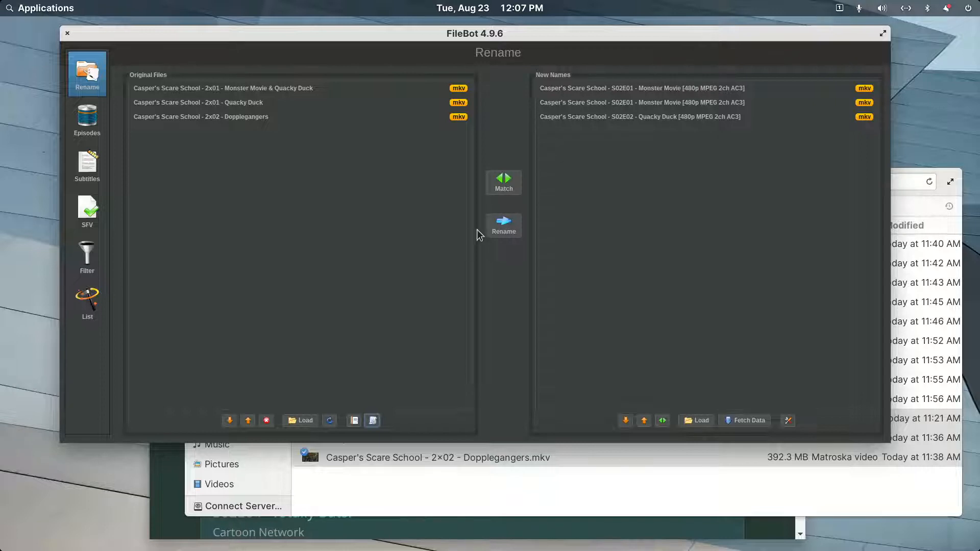
pyautogui.click(503, 225)
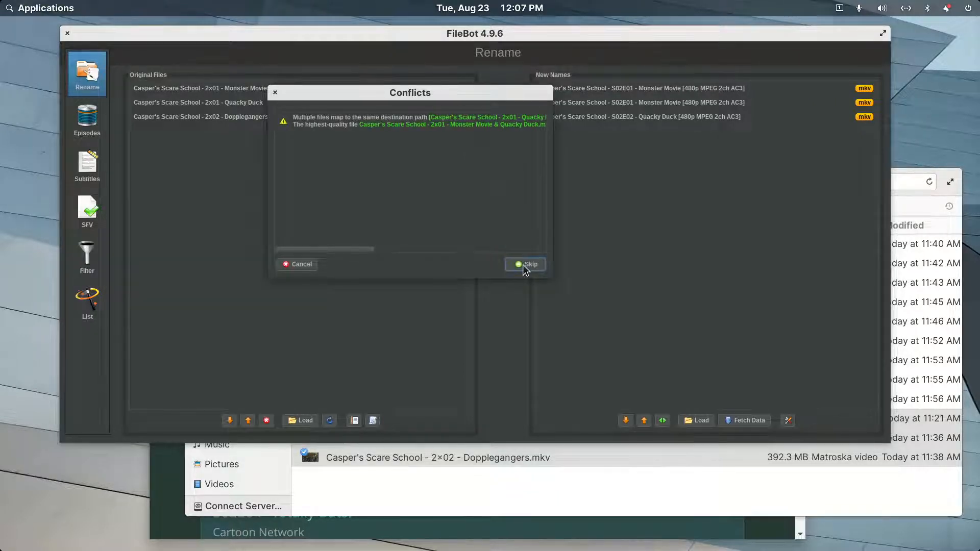
pyautogui.click(523, 264)
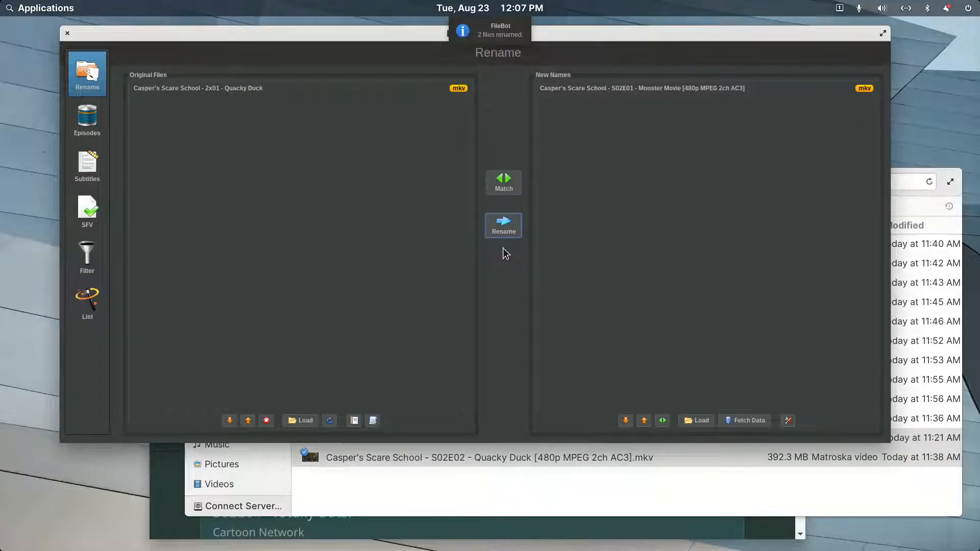
# Try again to rename the remaining 2x01 Quacky Duck file, skip the conflict, and close FileBot
pyautogui.click(534, 503)
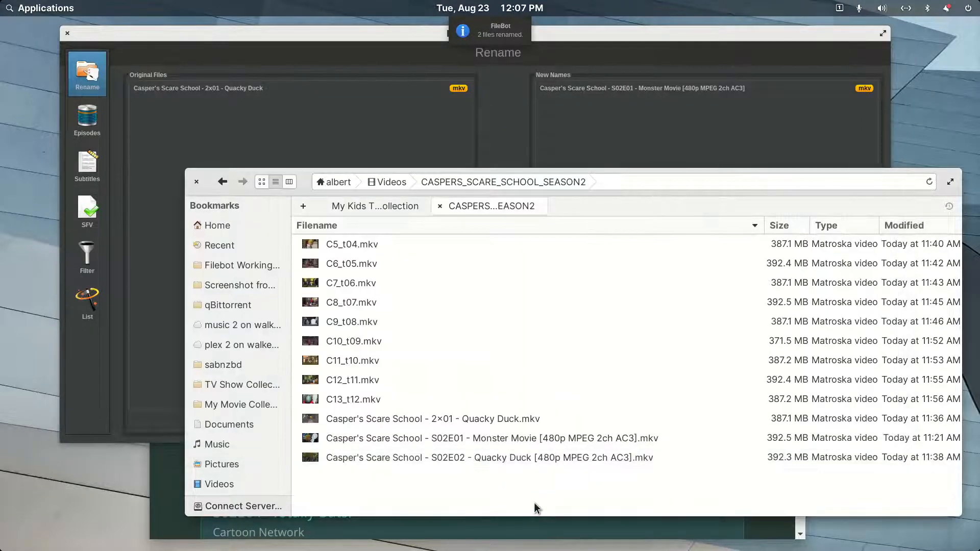
pyautogui.click(334, 105)
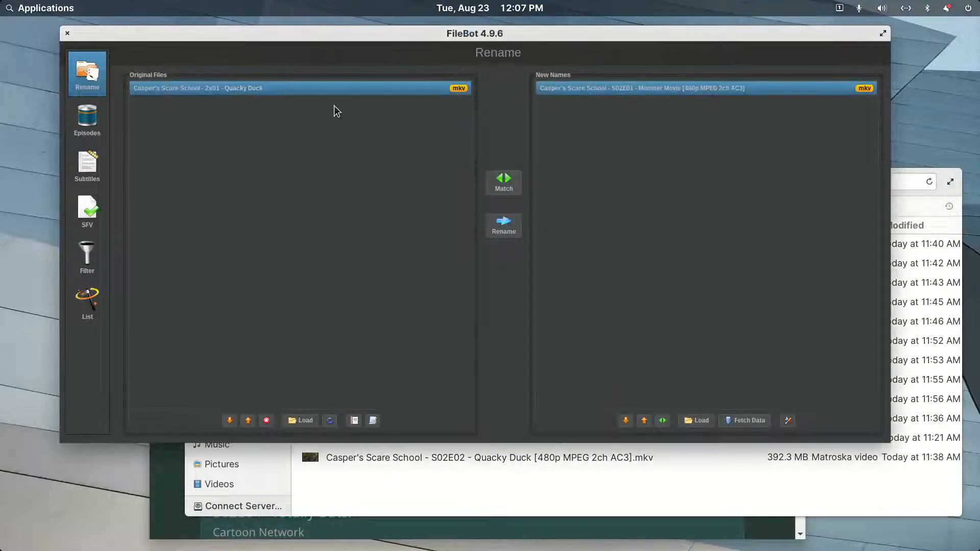
pyautogui.click(503, 222)
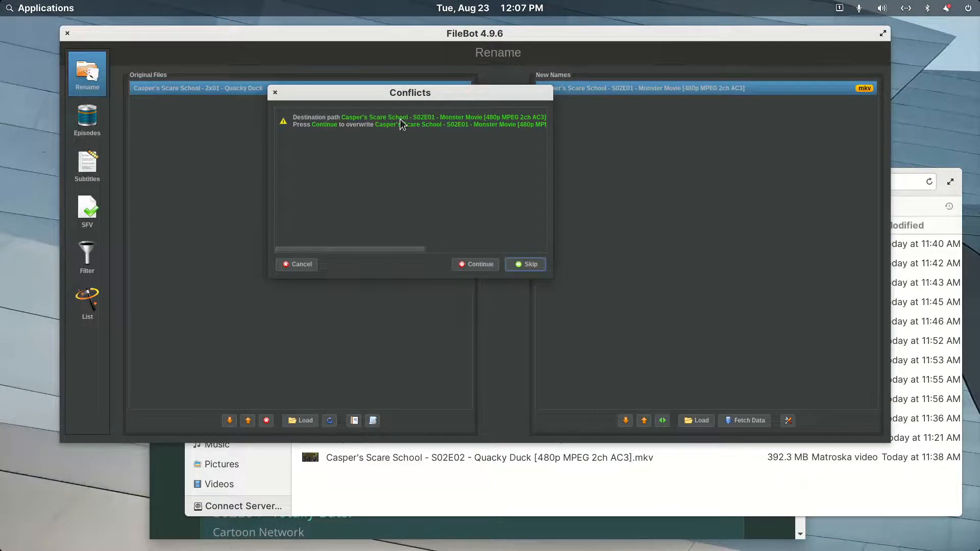
pyautogui.click(517, 265)
pyautogui.click(68, 33)
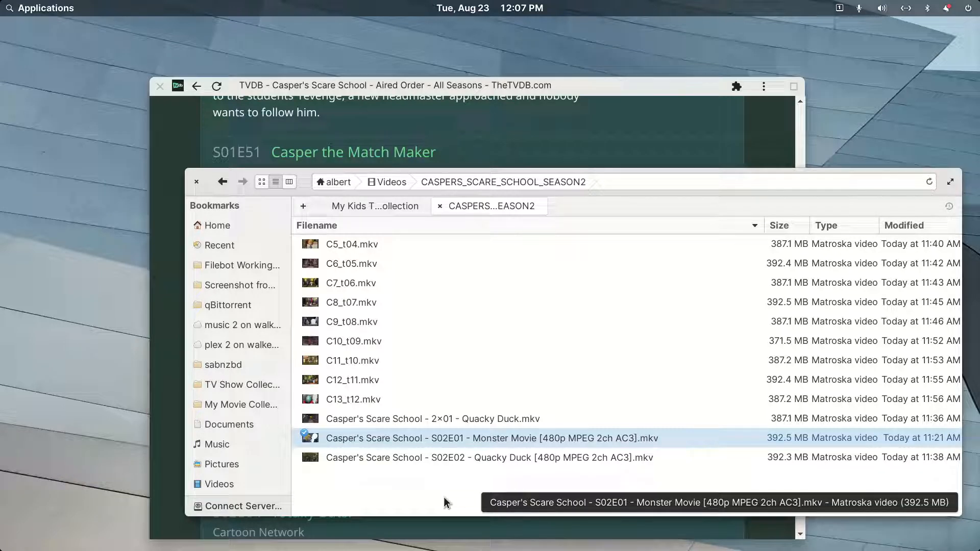
# Look through the renamed and still unnamed video files in the CASPERS_SCARE_SCHOOL_SEASON2 folder
pyautogui.press('Down')
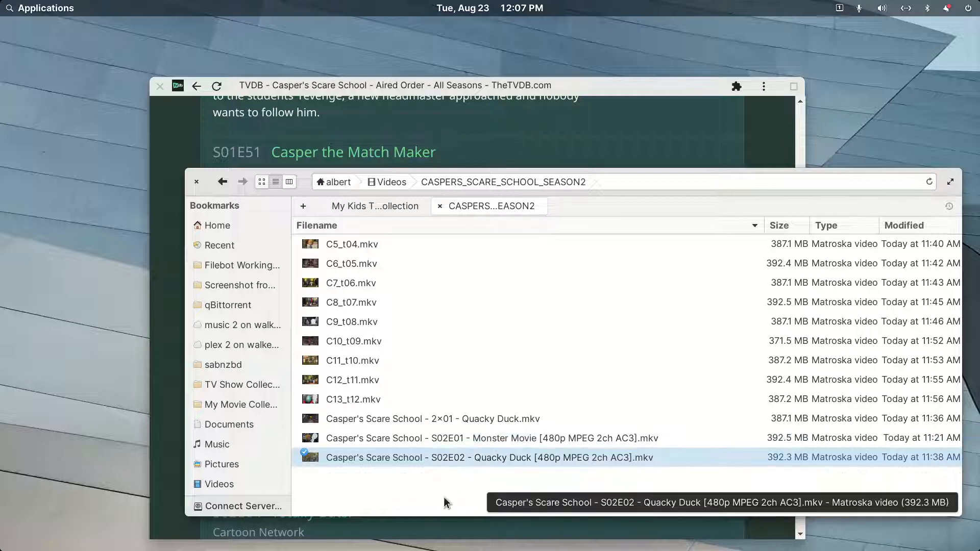
pyautogui.press('Up')
pyautogui.press('Up')
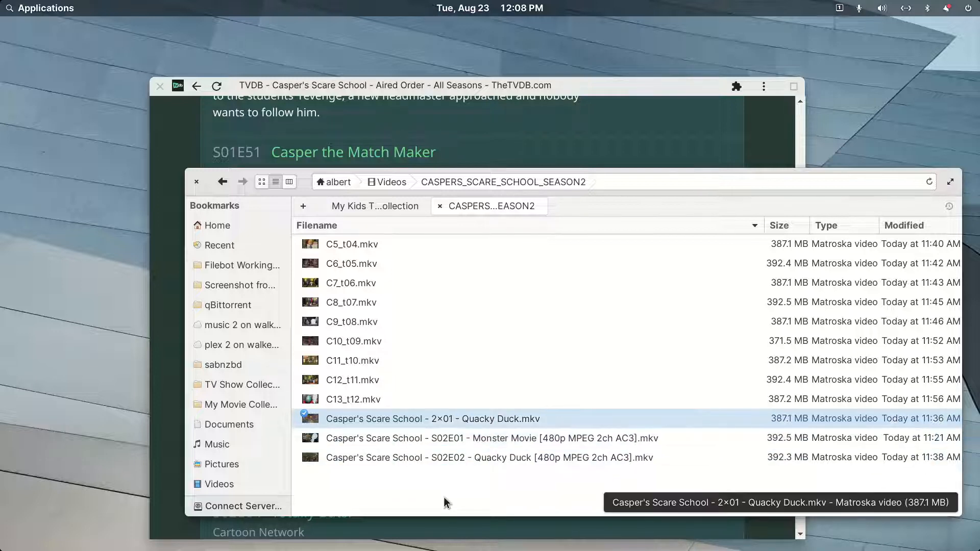
pyautogui.press('Up')
pyautogui.press('Up')
pyautogui.press('Up')
pyautogui.press('Up')
pyautogui.press('Up')
pyautogui.press('Up')
pyautogui.press('Up')
pyautogui.press('Up')
pyautogui.press('Up')
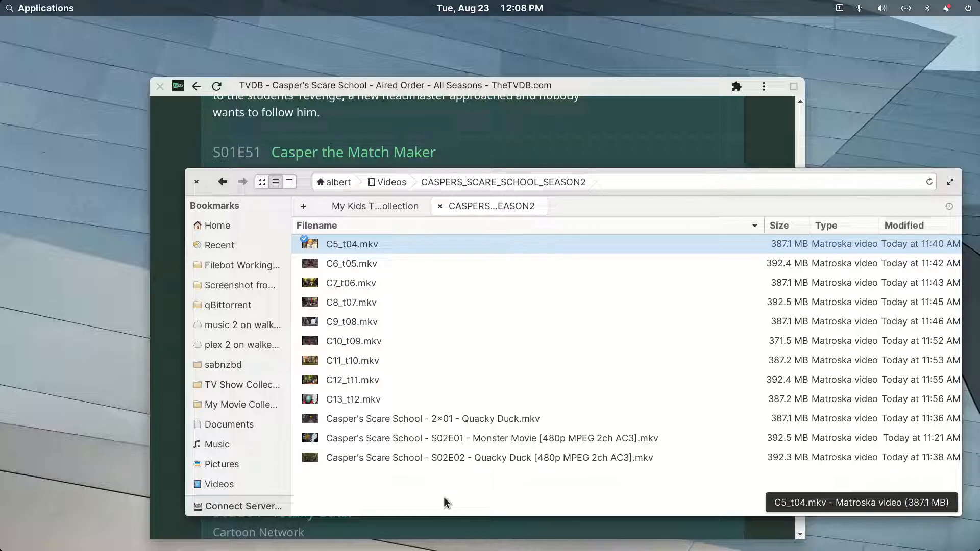
pyautogui.press('Down')
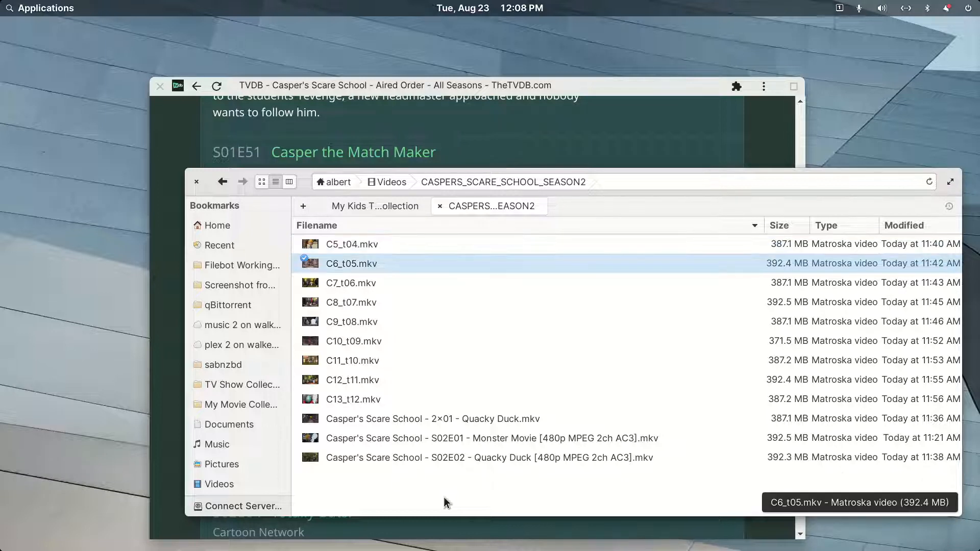
pyautogui.press('Up')
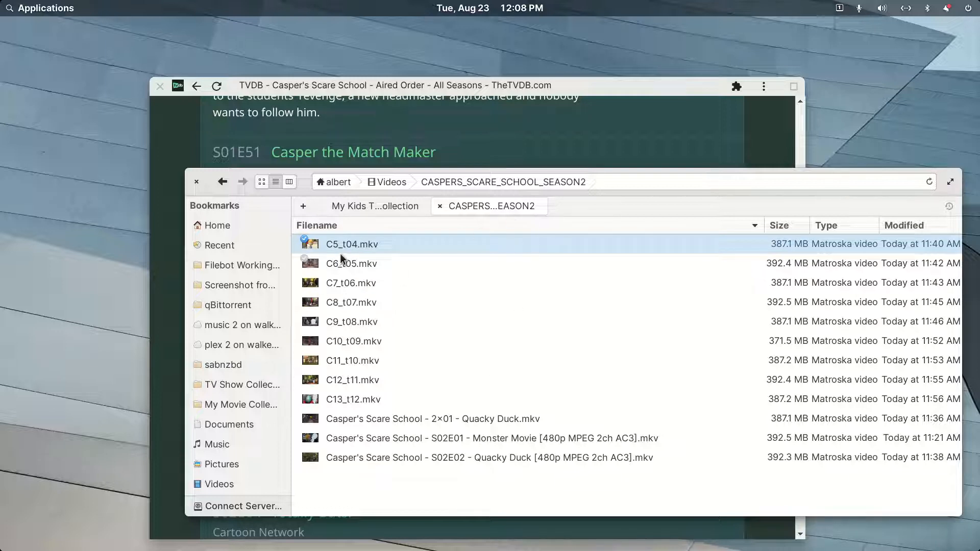
# Switch to TheTVDB in the browser and open Season 2 in DVD Order from the Casper's Scare School series page
pyautogui.click(423, 88)
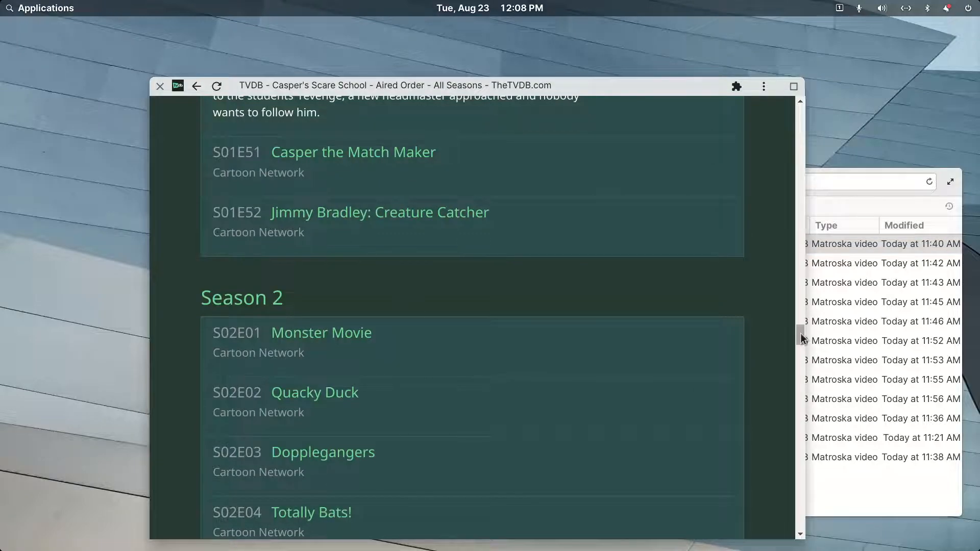
pyautogui.moveTo(800, 338); pyautogui.dragTo(827, 485)
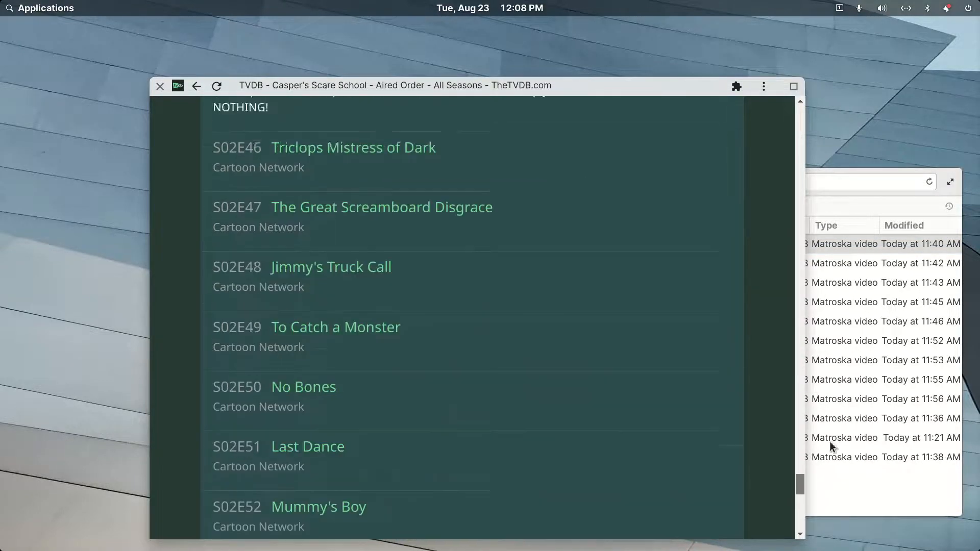
pyautogui.moveTo(829, 441); pyautogui.dragTo(808, 94)
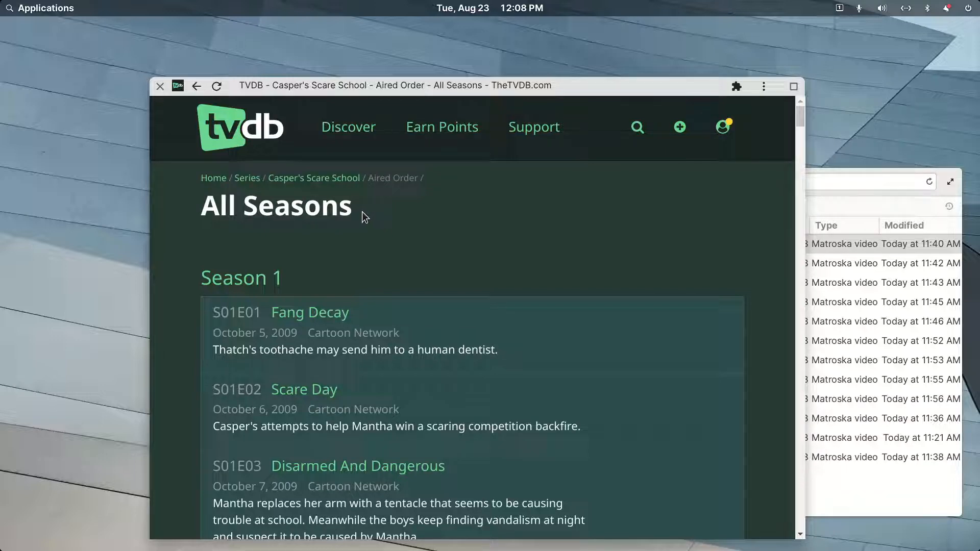
pyautogui.click(285, 179)
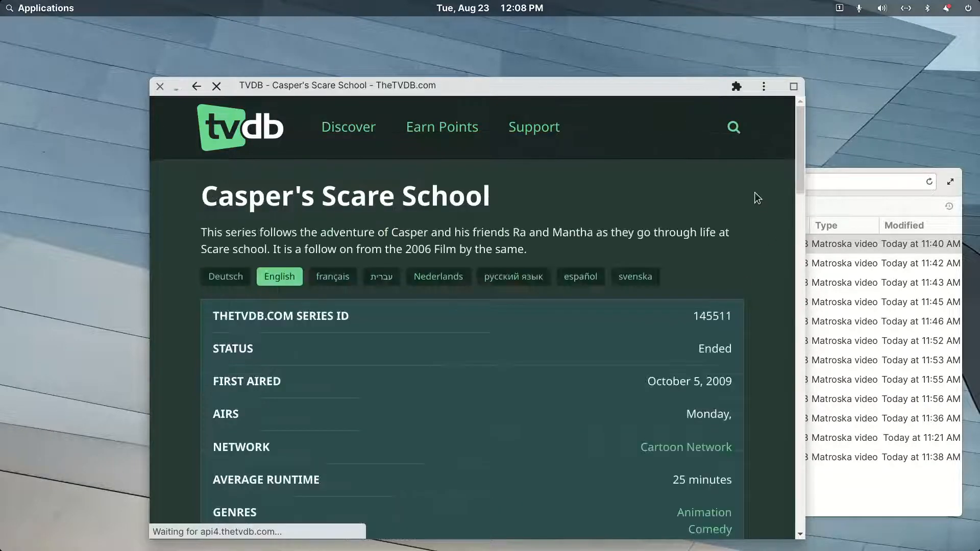
pyautogui.moveTo(803, 128); pyautogui.dragTo(805, 543)
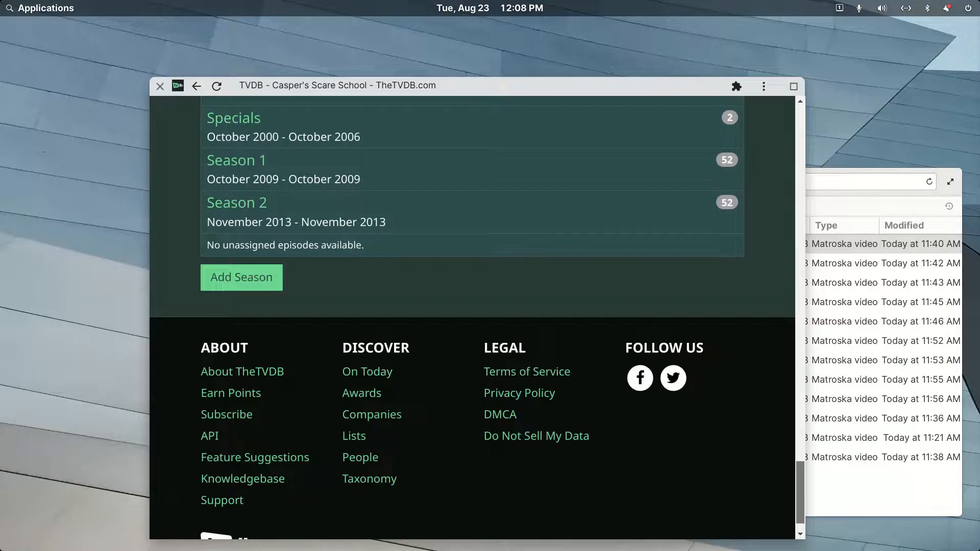
pyautogui.scroll(3, 788, 508)
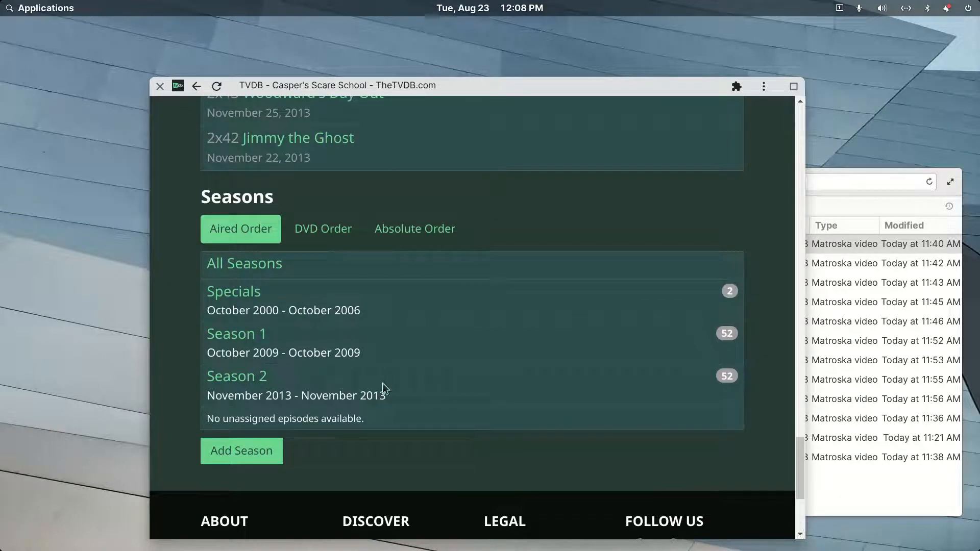
pyautogui.click(310, 232)
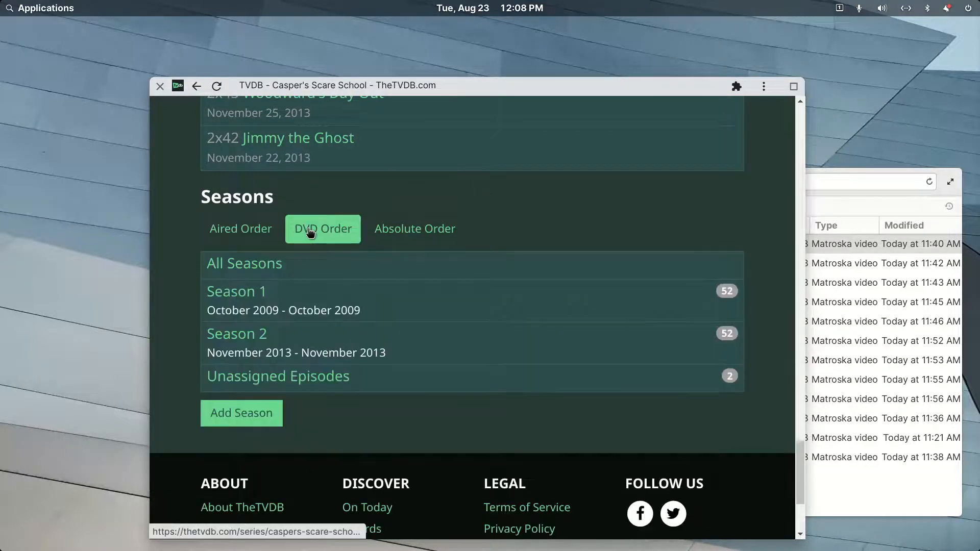
pyautogui.click(258, 335)
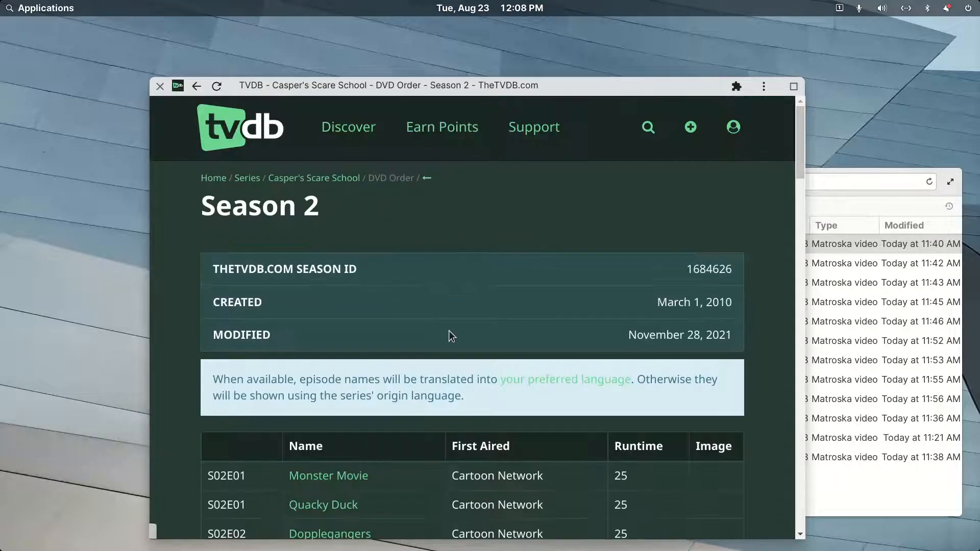
# Compare the DVD Order episode numbers and titles of Season 2 with the file names in the CASPERS_SCARE_SCHOOL_SEASON2 folder
pyautogui.scroll(-5, 450, 336)
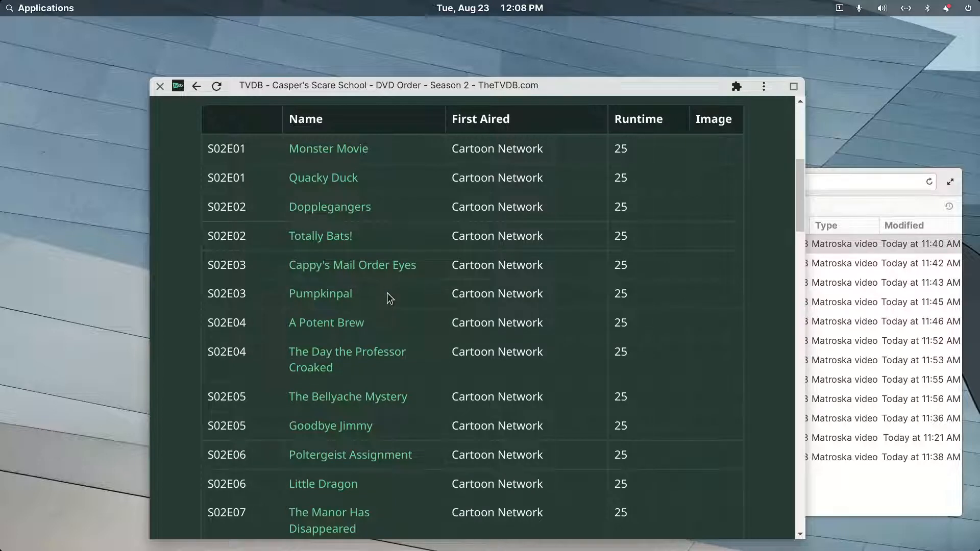
pyautogui.scroll(2, 387, 293)
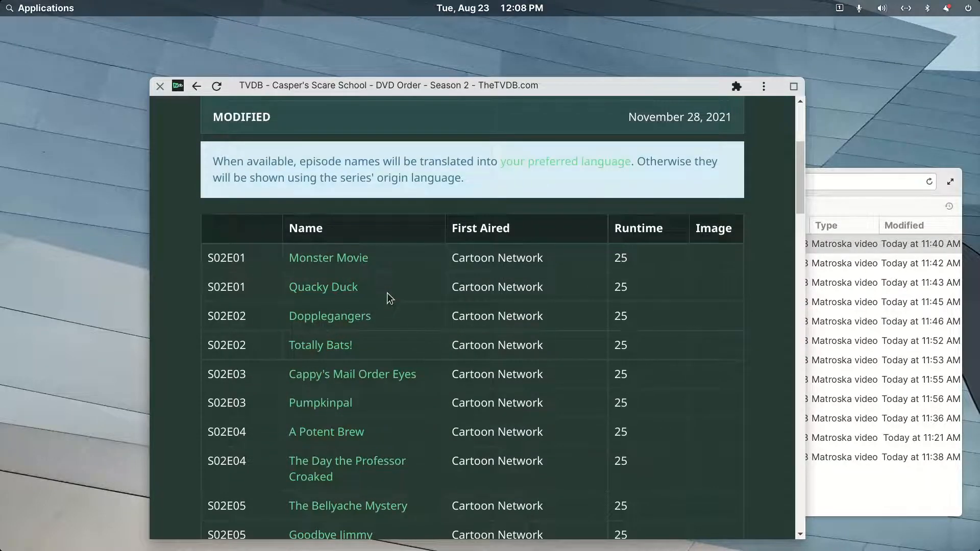
pyautogui.scroll(-1, 387, 292)
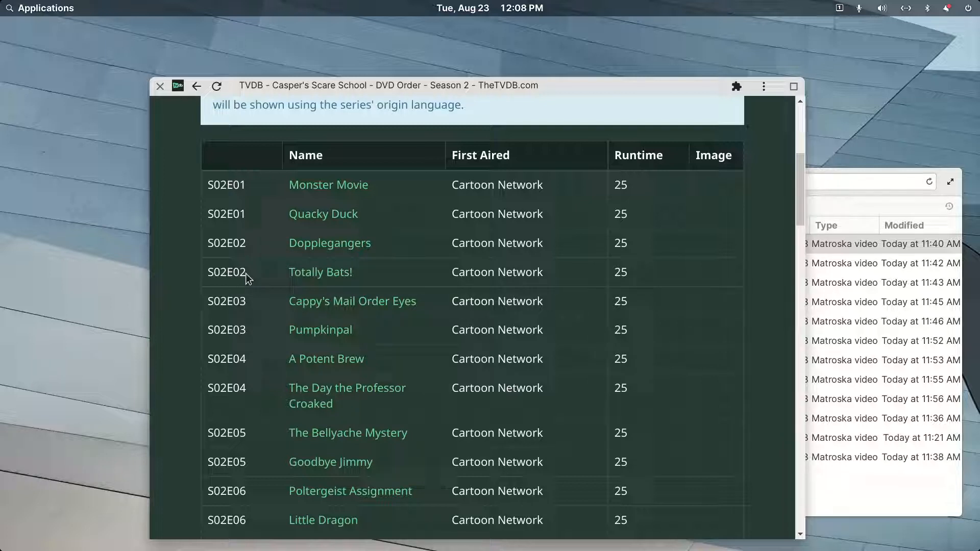
pyautogui.click(826, 170)
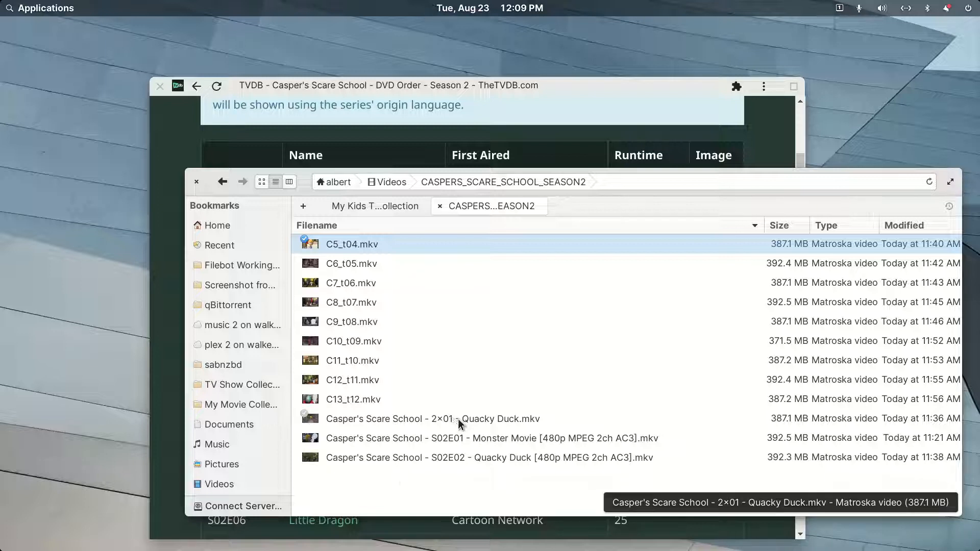
pyautogui.click(703, 82)
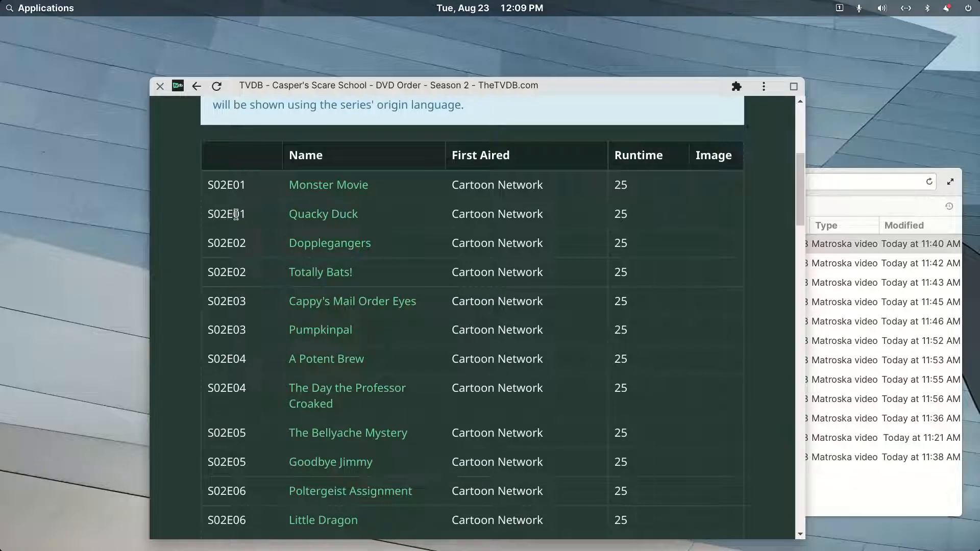
pyautogui.click(813, 170)
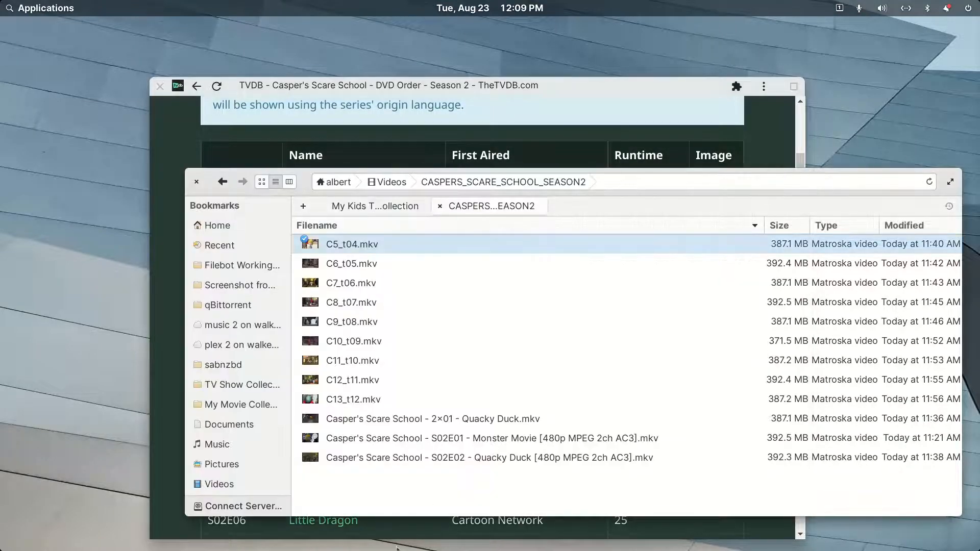
pyautogui.click(415, 508)
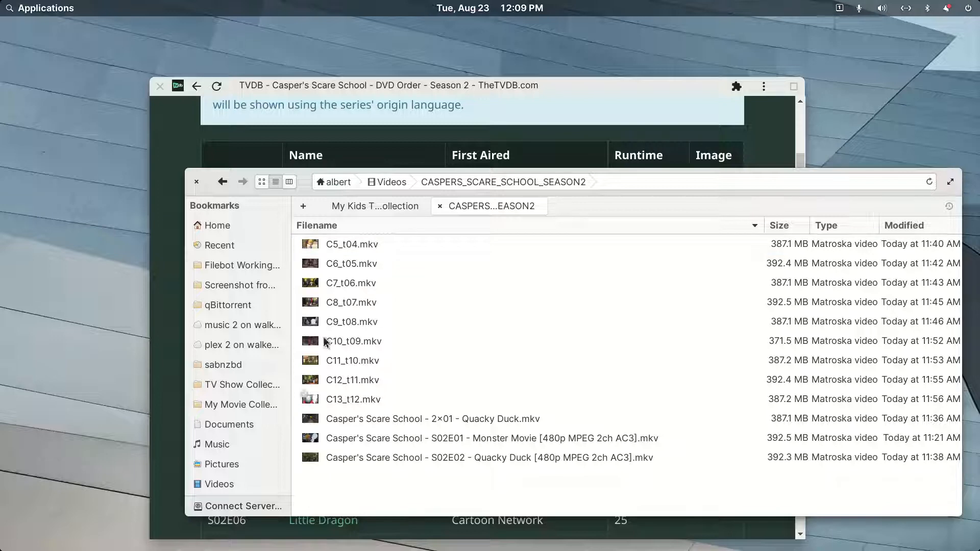
# Search the installed applications for FileBot and launch it
pyautogui.click(50, 10)
pyautogui.write('f')
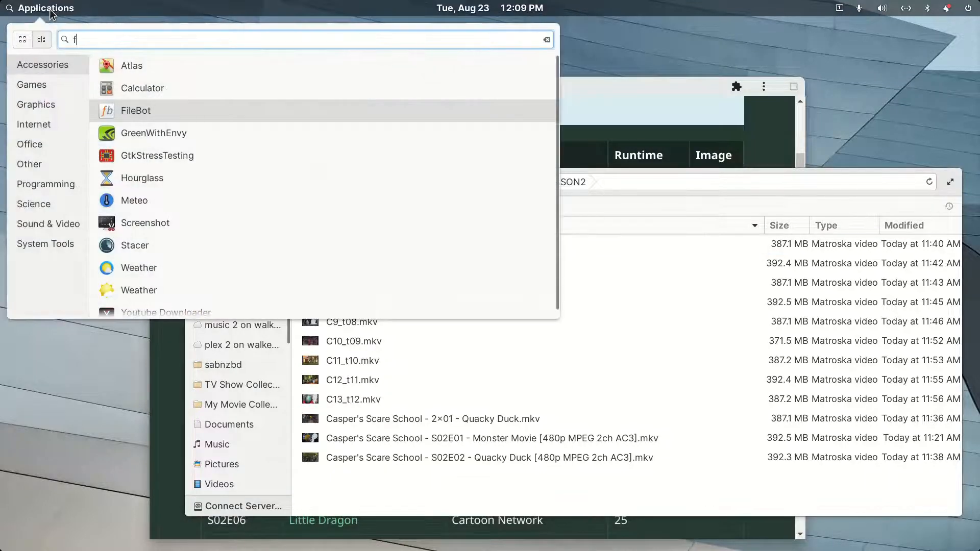
pyautogui.write('ilebo')
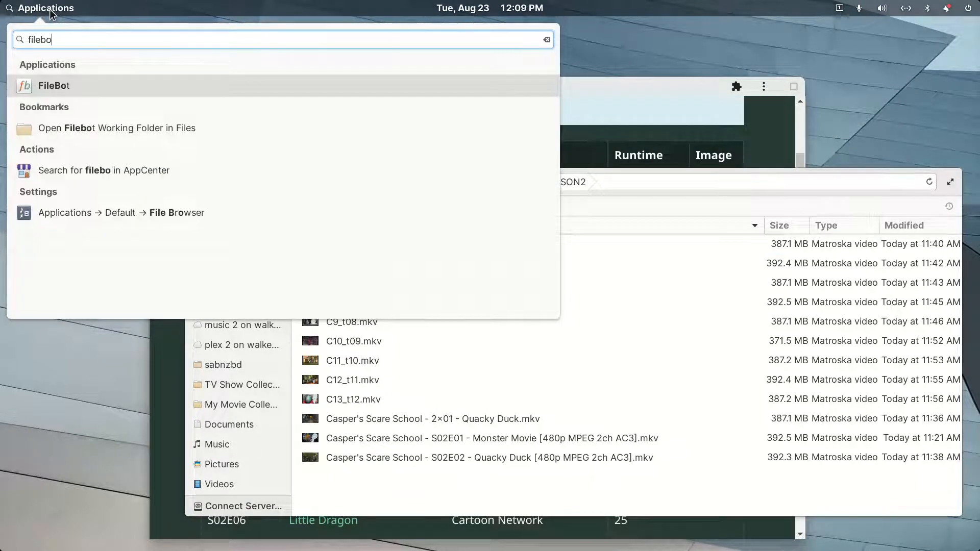
pyautogui.write('t')
pyautogui.press('Return')
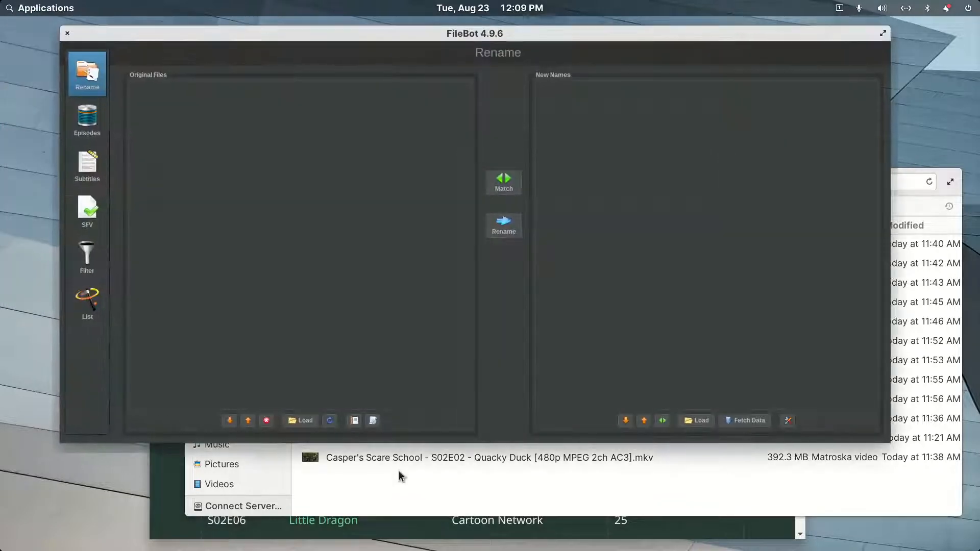
# Load the 2x01 Quacky Duck, S02E01 Monster Movie and S02E02 Quacky Duck files into FileBot's Original Files list
pyautogui.click(404, 496)
pyautogui.press('Down')
pyautogui.press('Down')
pyautogui.press('Down')
pyautogui.press('Down')
pyautogui.press('Down')
pyautogui.press('Down')
pyautogui.press('Down')
pyautogui.press('Down')
pyautogui.press('Down')
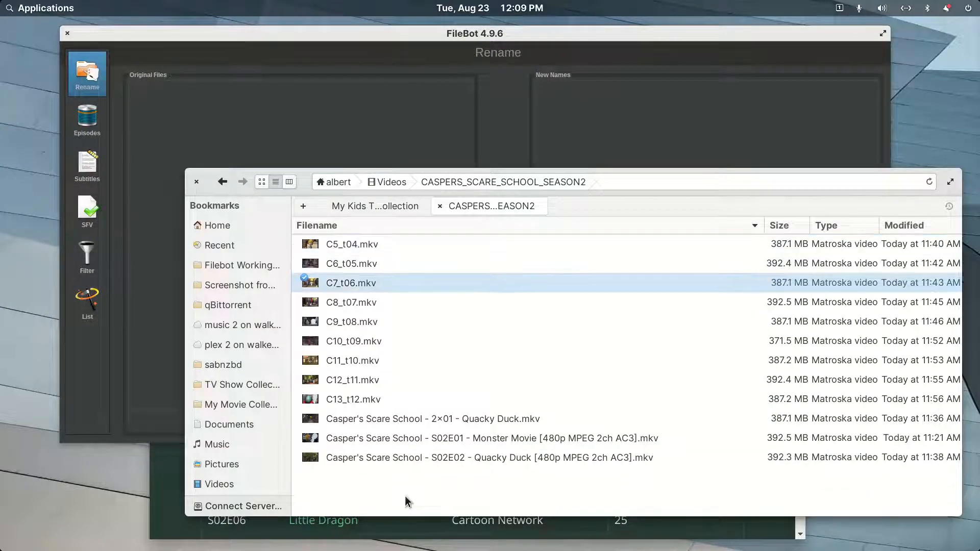
pyautogui.press('Down')
pyautogui.hotkey('shift', 'Down')
pyautogui.hotkey('shift', 'Down')
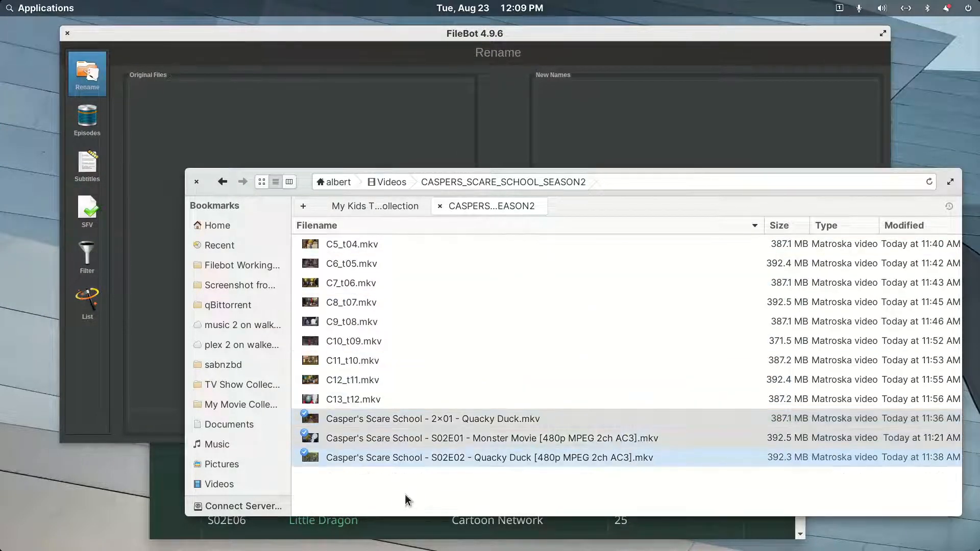
pyautogui.moveTo(411, 421); pyautogui.dragTo(297, 102)
pyautogui.click(316, 45)
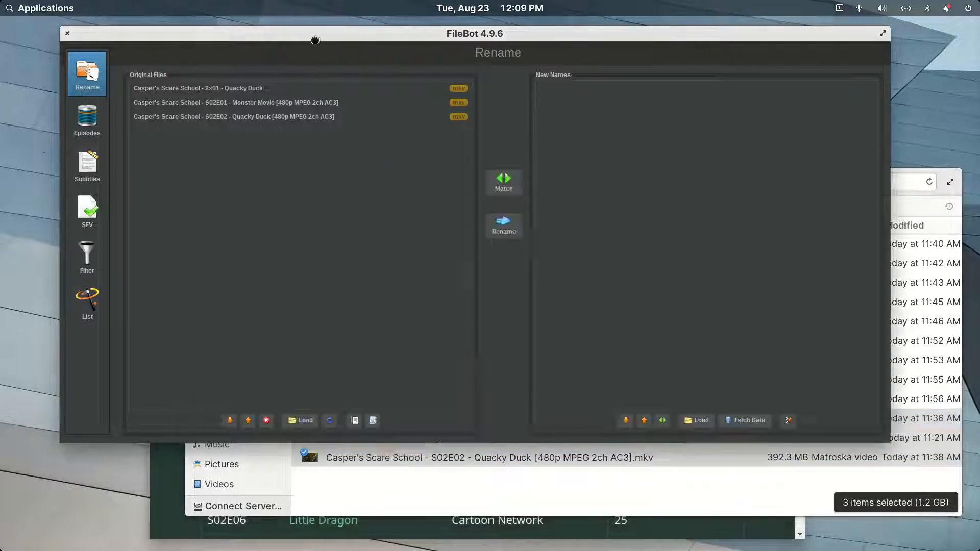
# Match the loaded files with the TV Show Episodes - Full Info preset, then open that preset's settings and save them
pyautogui.click(374, 421)
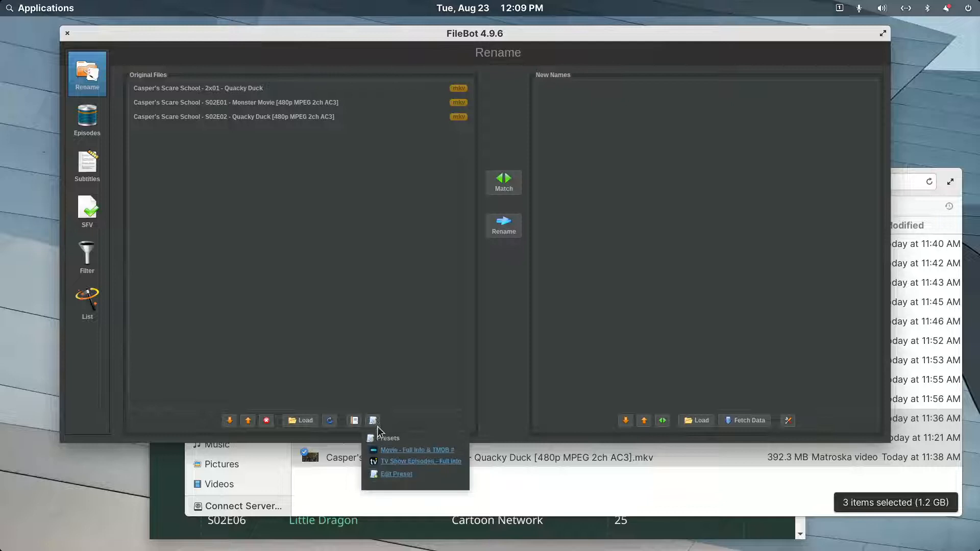
pyautogui.click(388, 462)
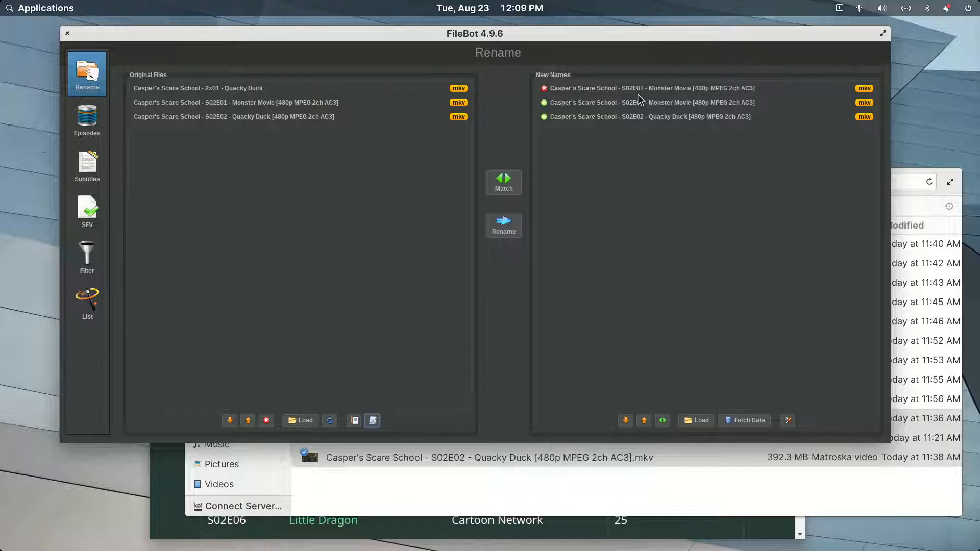
pyautogui.click(372, 420)
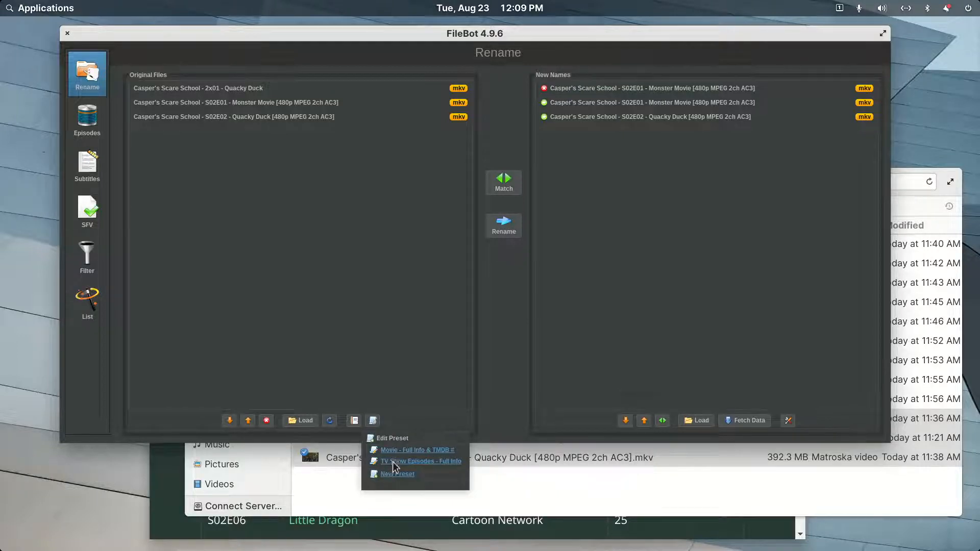
pyautogui.click(393, 461)
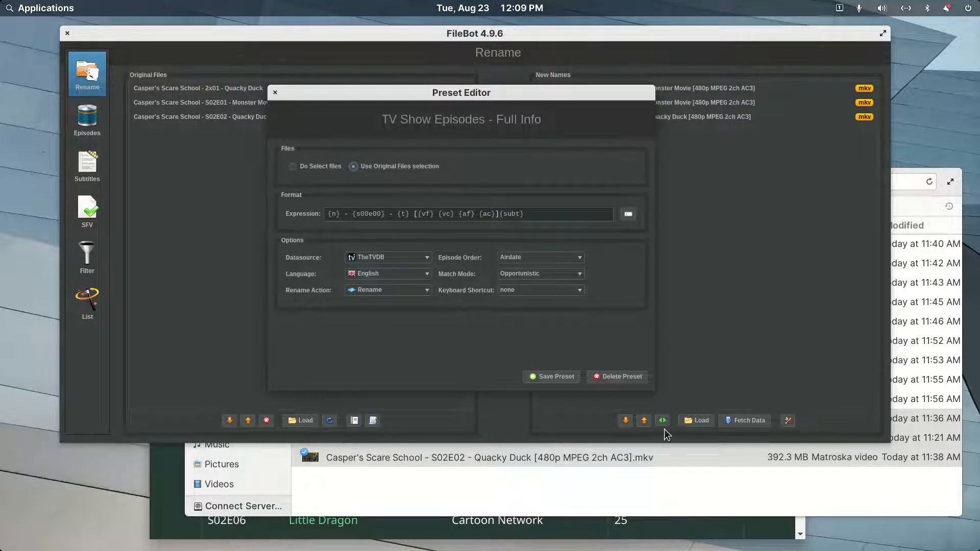
pyautogui.click(576, 378)
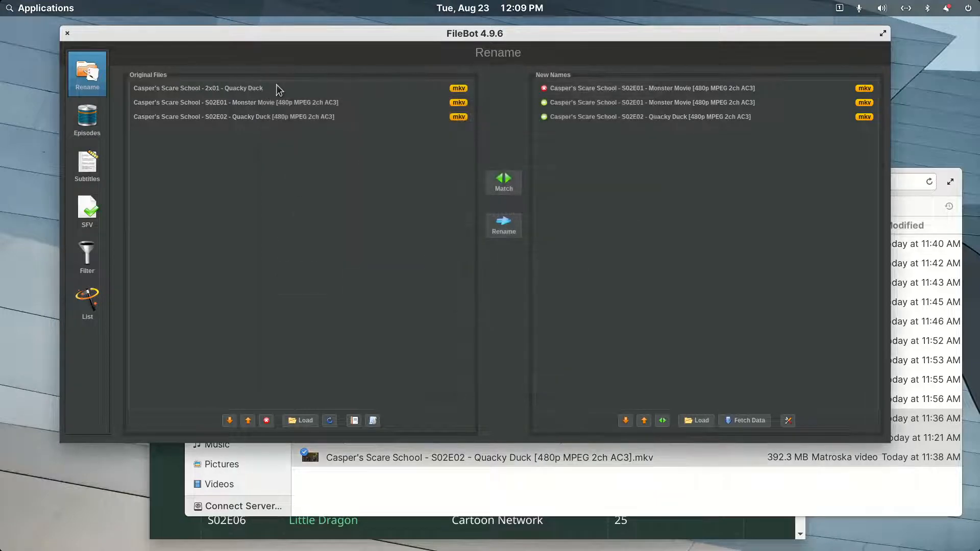
# Rename the 2x01 Quacky Duck file in the CASPERS_SCARE_SCHOOL_SEASON2 folder as Quacky Duck.mkv
pyautogui.click(350, 503)
pyautogui.click(350, 503)
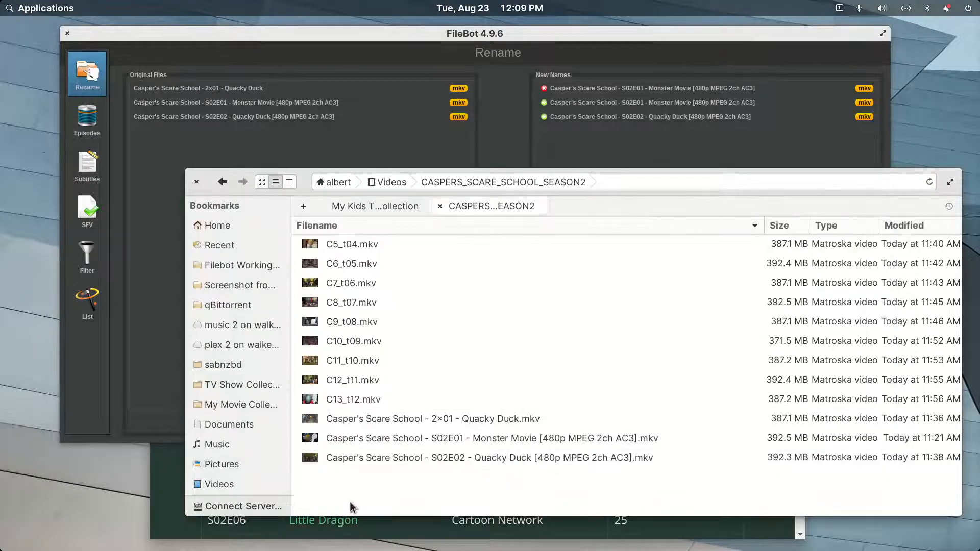
pyautogui.press('Down')
pyautogui.press('Down')
pyautogui.press('Up')
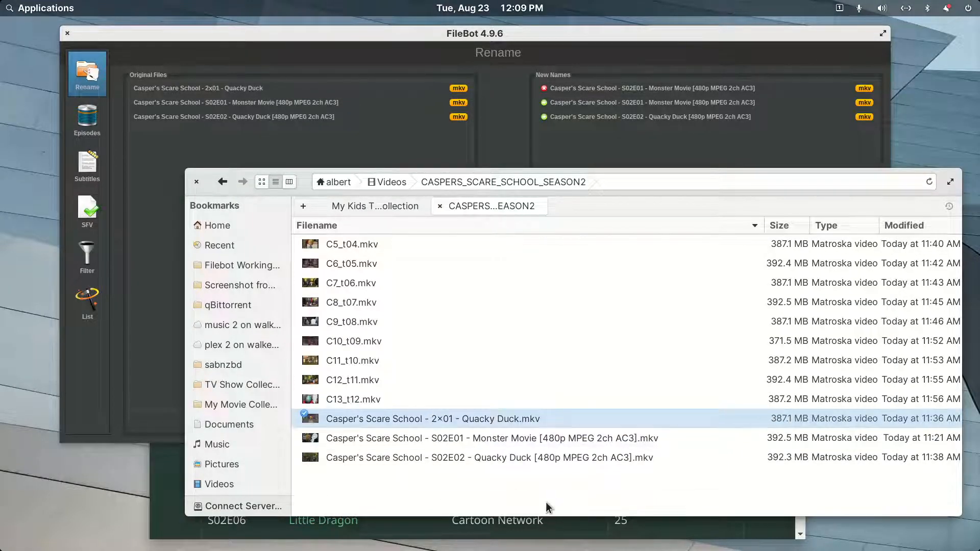
pyautogui.press('F2')
pyautogui.press('Left')
pyautogui.hotkey('ctrl', 'shift', 'Right')
pyautogui.hotkey('ctrl', 'shift', 'Right')
pyautogui.hotkey('ctrl', 'shift', 'Right')
pyautogui.hotkey('ctrl', 'shift', 'Right')
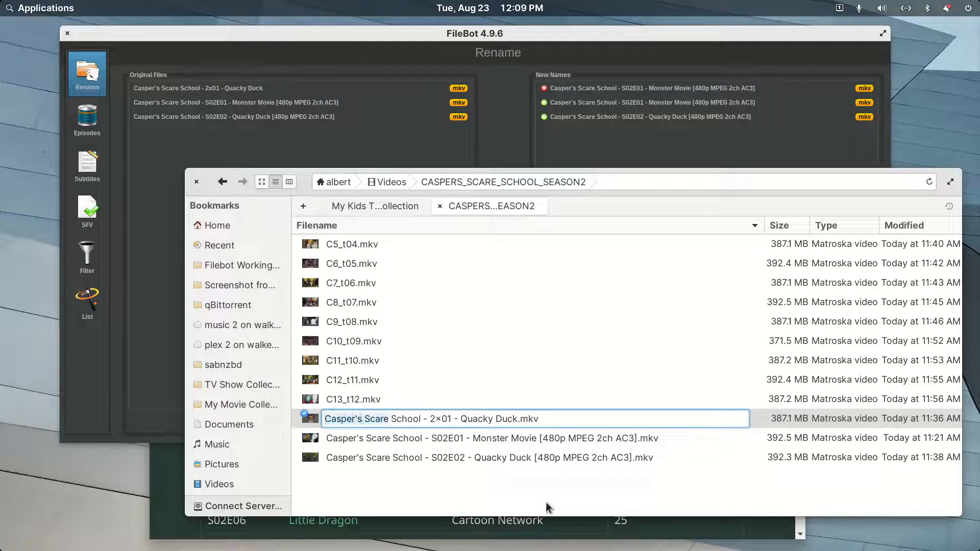
pyautogui.hotkey('shift', 'Right')
pyautogui.hotkey('shift', 'Right')
pyautogui.press('BackSpace')
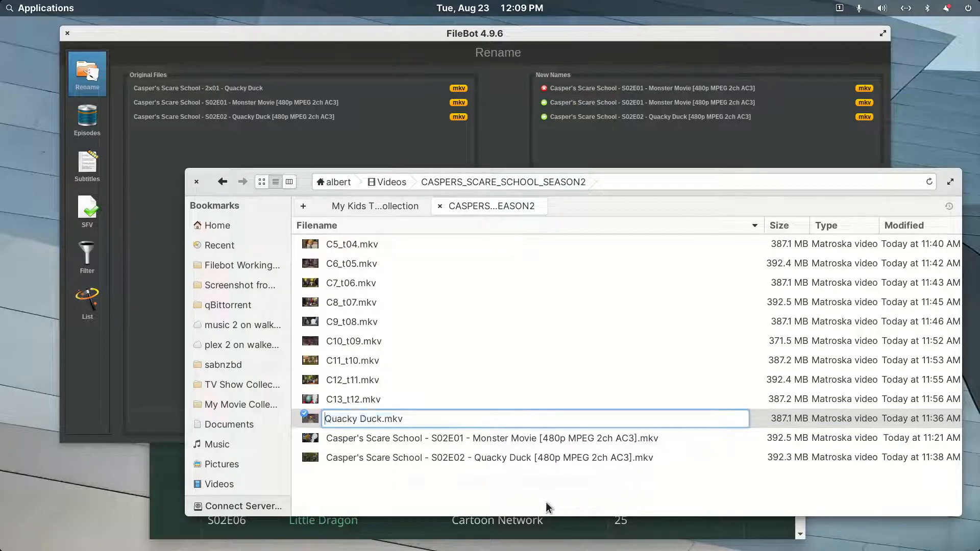
pyautogui.press('Return')
# Rename the S02E01 Monster Movie file as Monster Movie.mkv, removing the series prefix and the bracketed media info
pyautogui.press('Up')
pyautogui.press('Up')
pyautogui.press('F2')
pyautogui.press('Left')
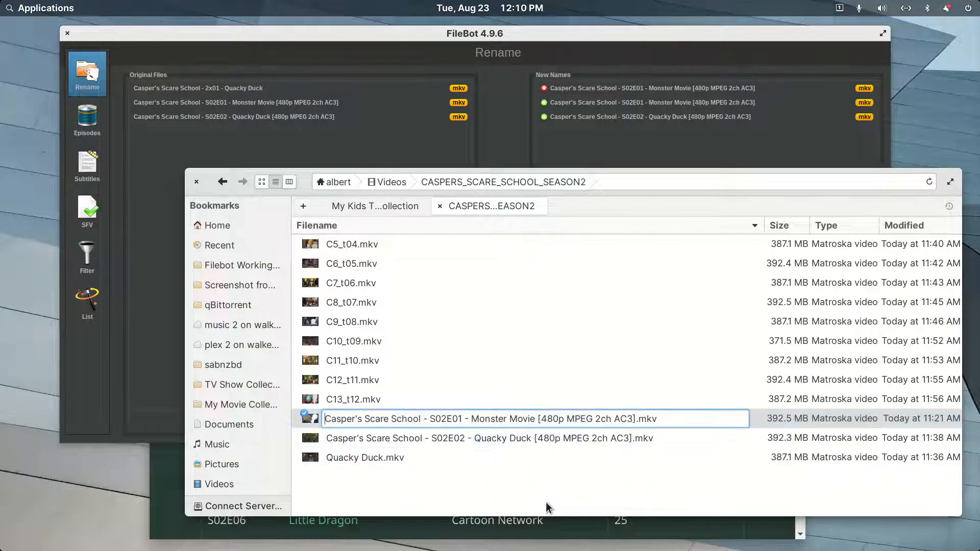
pyautogui.hotkey('ctrl', 'shift', 'Right')
pyautogui.hotkey('ctrl', 'shift', 'Right')
pyautogui.hotkey('ctrl', 'shift', 'Right')
pyautogui.hotkey('ctrl', 'shift', 'Right')
pyautogui.hotkey('shift', 'Right')
pyautogui.hotkey('shift', 'Right')
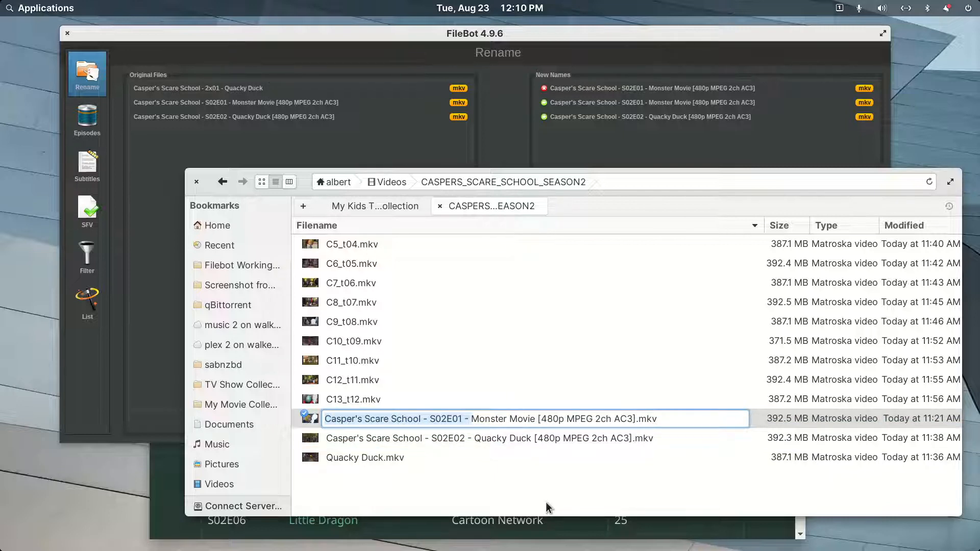
pyautogui.press('BackSpace')
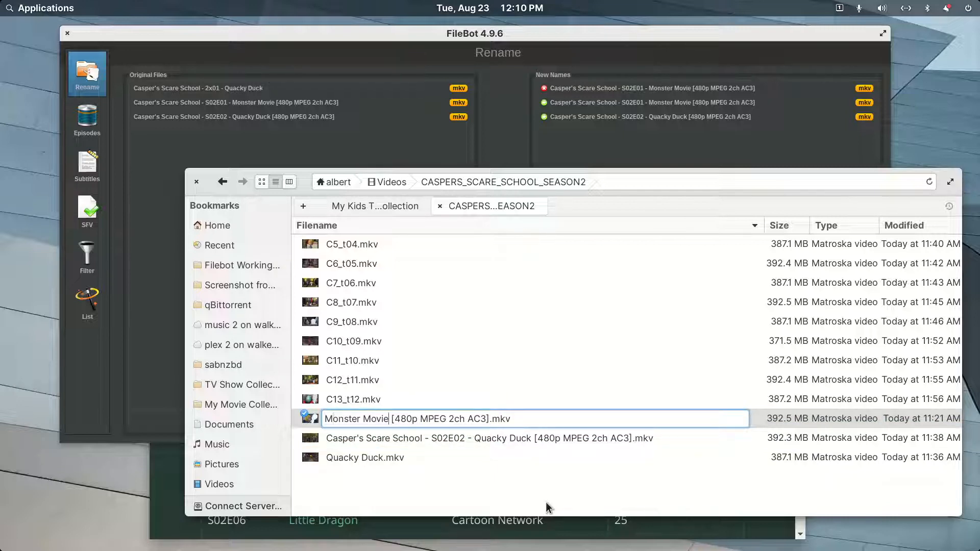
pyautogui.hotkey('ctrl', 'shift', 'Right')
pyautogui.hotkey('ctrl', 'shift', 'Right')
pyautogui.hotkey('ctrl', 'shift', 'Right')
pyautogui.hotkey('ctrl', 'shift', 'Right')
pyautogui.hotkey('shift', 'Right')
pyautogui.press('BackSpace')
pyautogui.press('BackSpace')
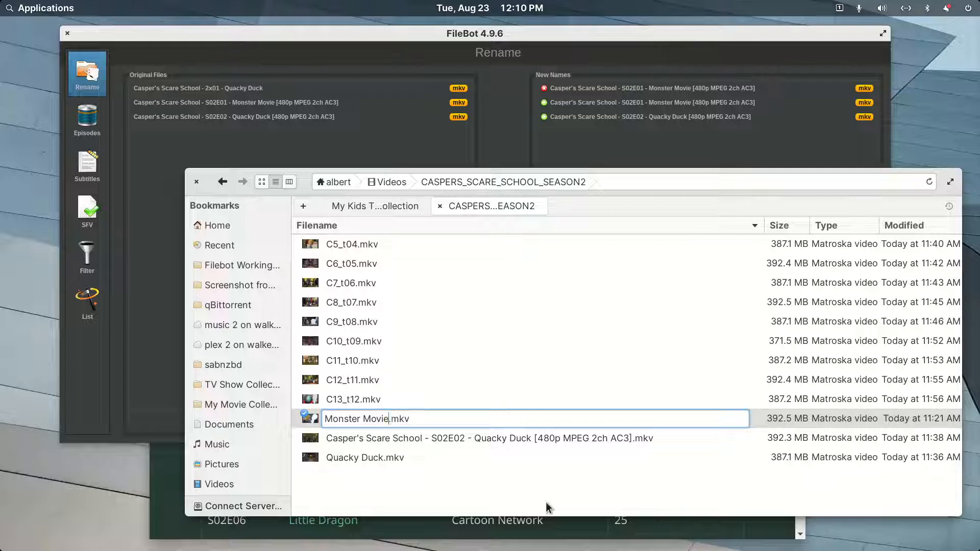
pyautogui.press('Return')
# Try to rename the S02E02 Quacky Duck file as Quacky Duck.mkv
pyautogui.press('Up')
pyautogui.press('F2')
pyautogui.press('Left')
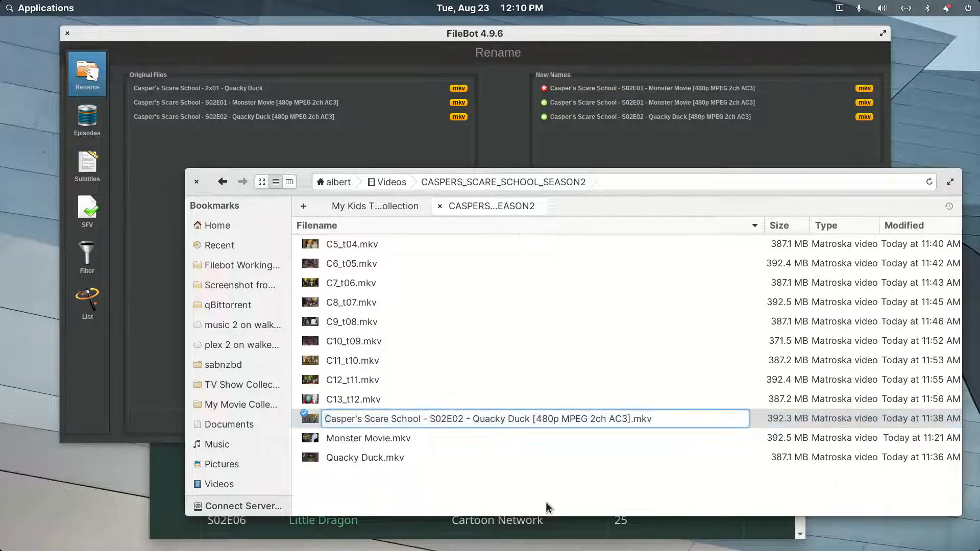
pyautogui.hotkey('ctrl', 'shift', 'Right')
pyautogui.hotkey('ctrl', 'shift', 'Right')
pyautogui.hotkey('ctrl', 'shift', 'Right')
pyautogui.hotkey('ctrl', 'shift', 'Right')
pyautogui.hotkey('shift', 'Right')
pyautogui.hotkey('shift', 'Right')
pyautogui.hotkey('shift', 'Right')
pyautogui.press('BackSpace')
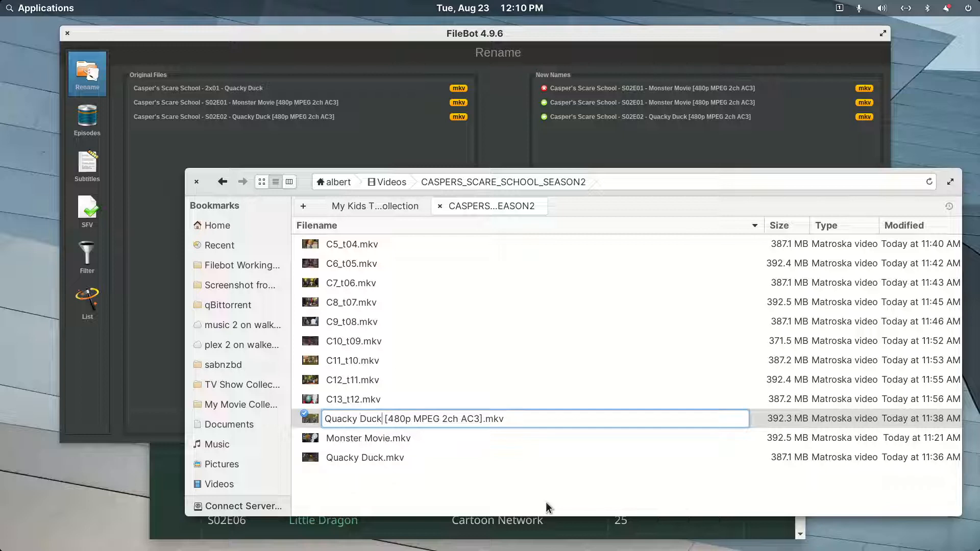
pyautogui.hotkey('ctrl', 'shift', 'Right')
pyautogui.hotkey('ctrl', 'shift', 'Right')
pyautogui.hotkey('ctrl', 'shift', 'Right')
pyautogui.hotkey('ctrl', 'shift', 'Right')
pyautogui.hotkey('shift', 'Right')
pyautogui.press('BackSpace')
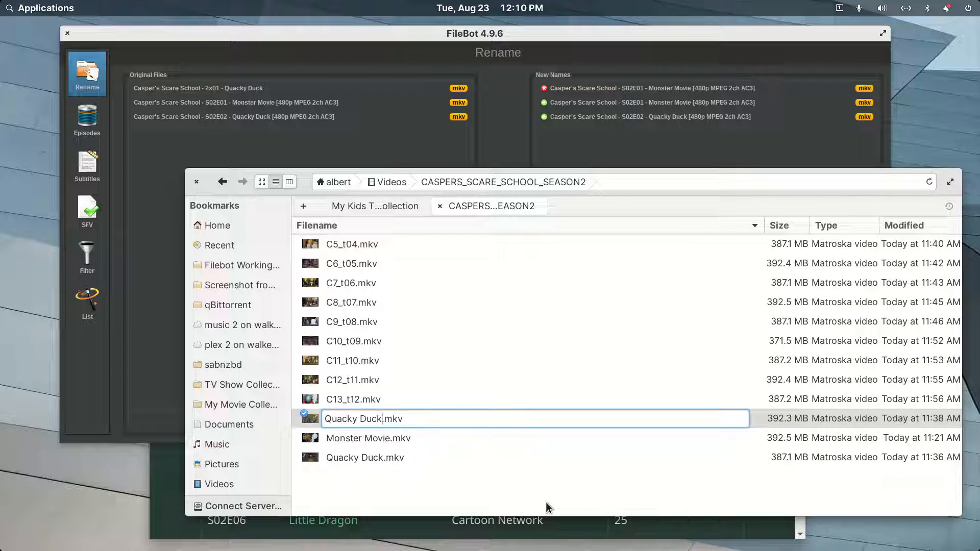
pyautogui.press('Return')
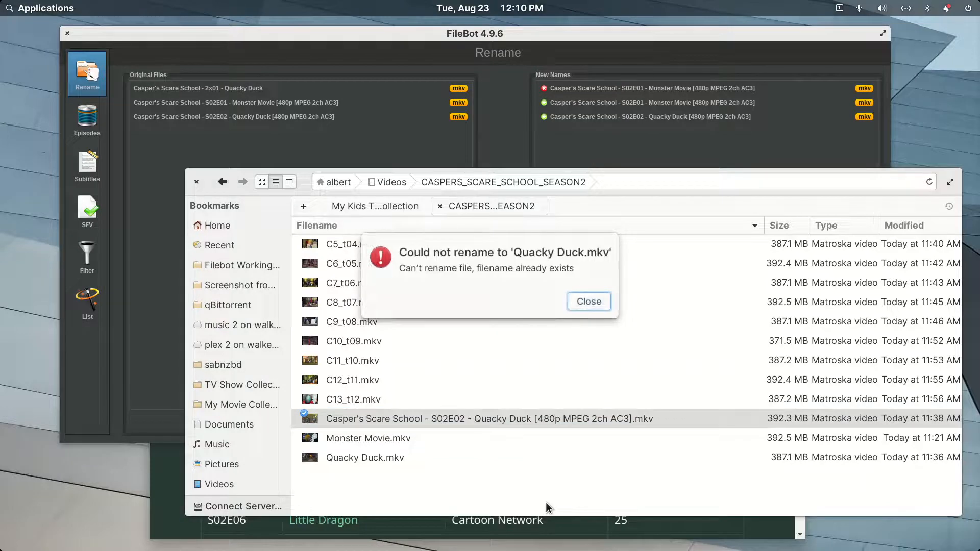
pyautogui.click(600, 307)
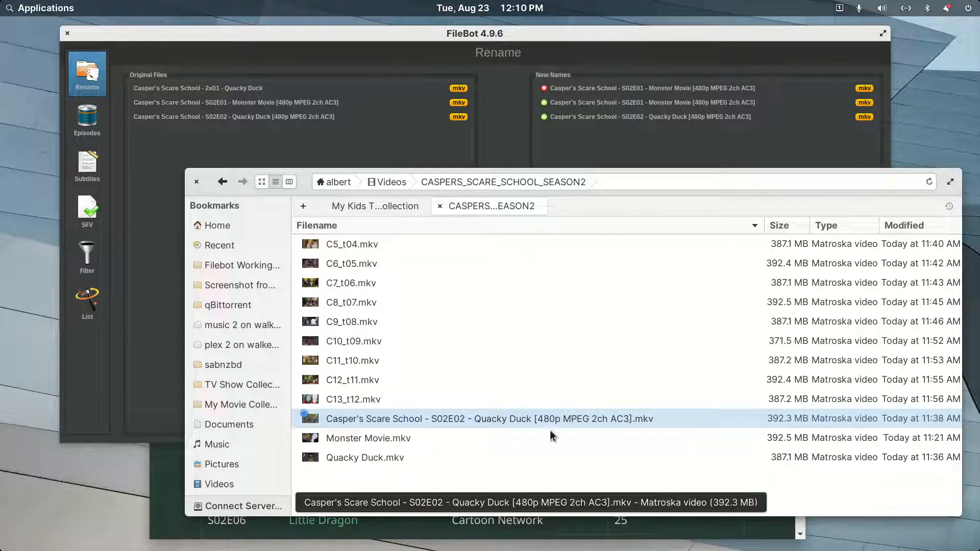
# Open the S02E02 Quacky Duck video to check its episode, then copy the title Dopplegangers from TheTVDB's DVD Order list
pyautogui.doubleClick(534, 419)
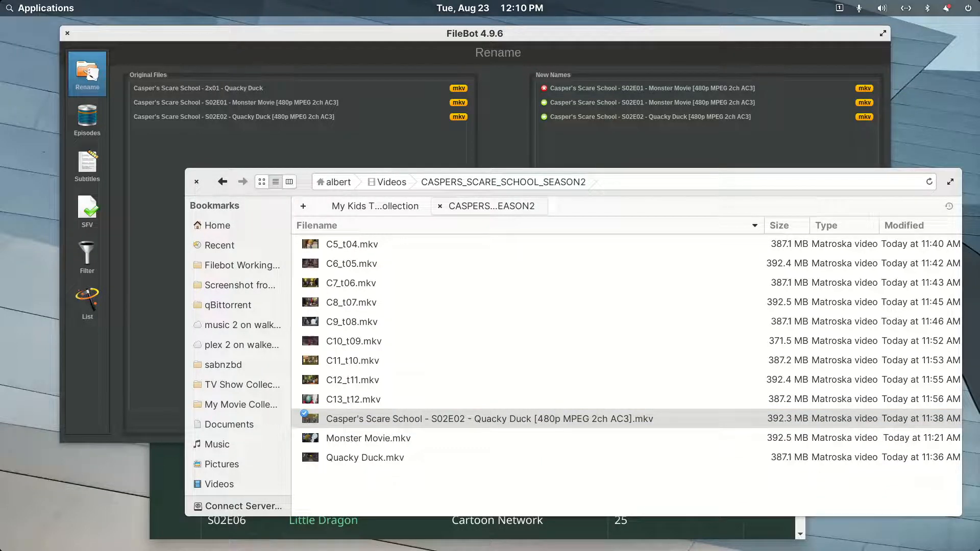
pyautogui.click(200, 31)
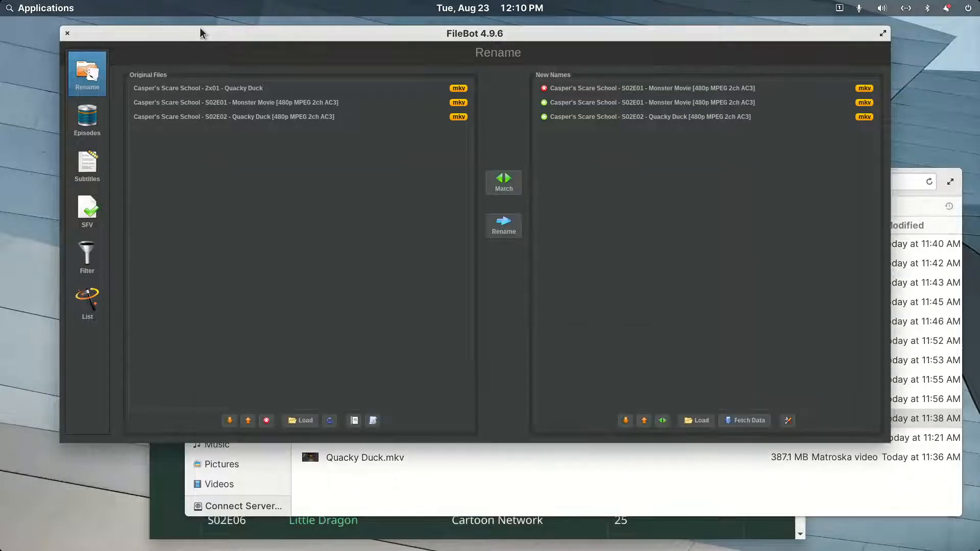
pyautogui.click(172, 532)
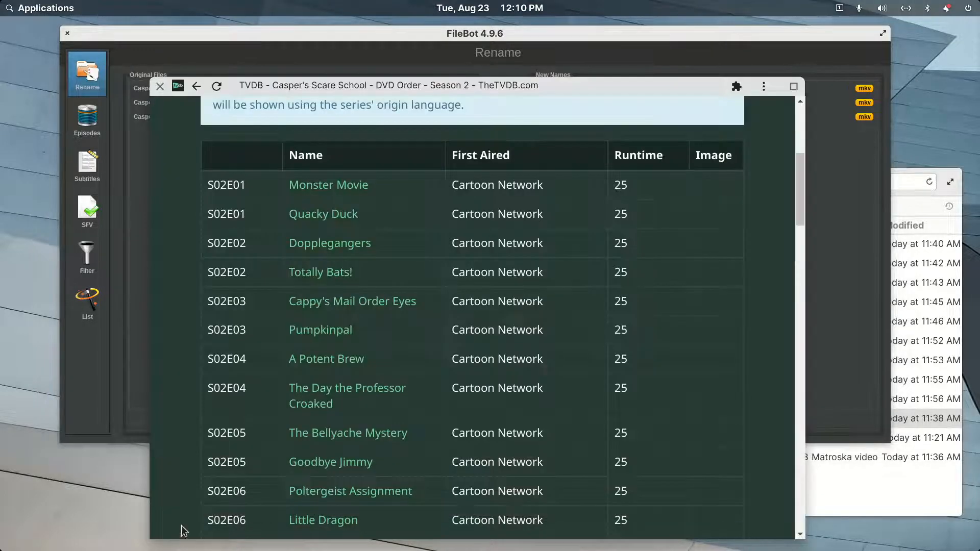
pyautogui.moveTo(385, 244); pyautogui.dragTo(283, 243)
pyautogui.hotkey('ctrl', 'c')
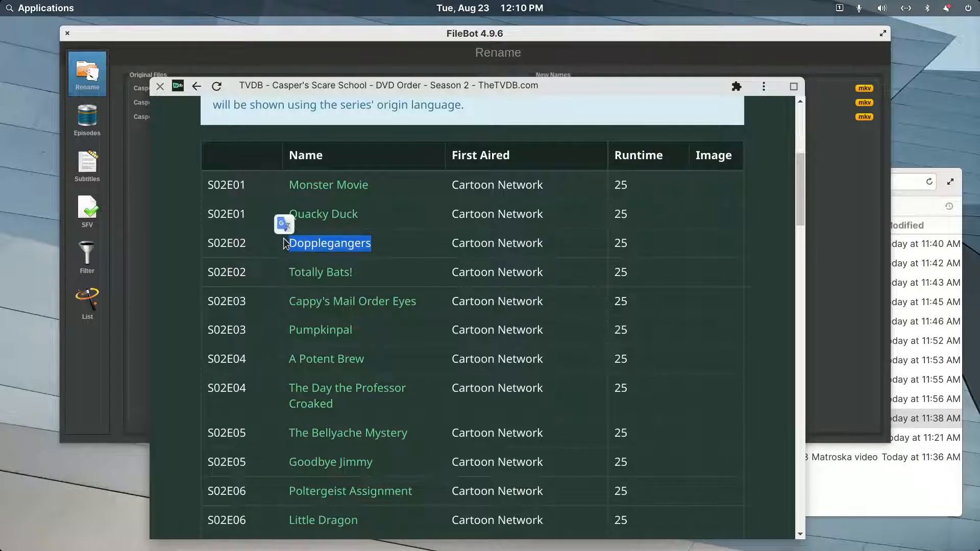
# Rename the S02E02 Quacky Duck file as Dopplegangers.mkv using the copied title
pyautogui.click(837, 331)
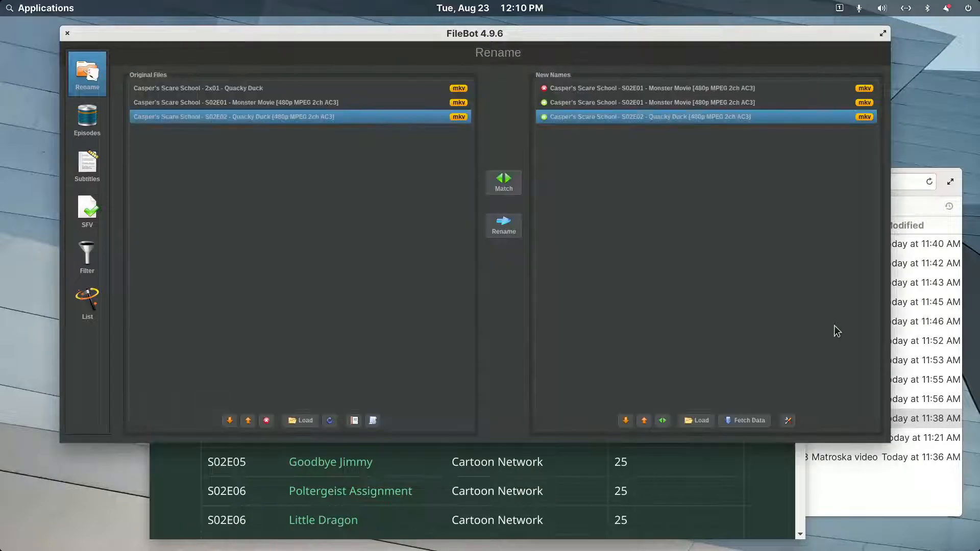
pyautogui.click(839, 502)
pyautogui.rightClick(433, 422)
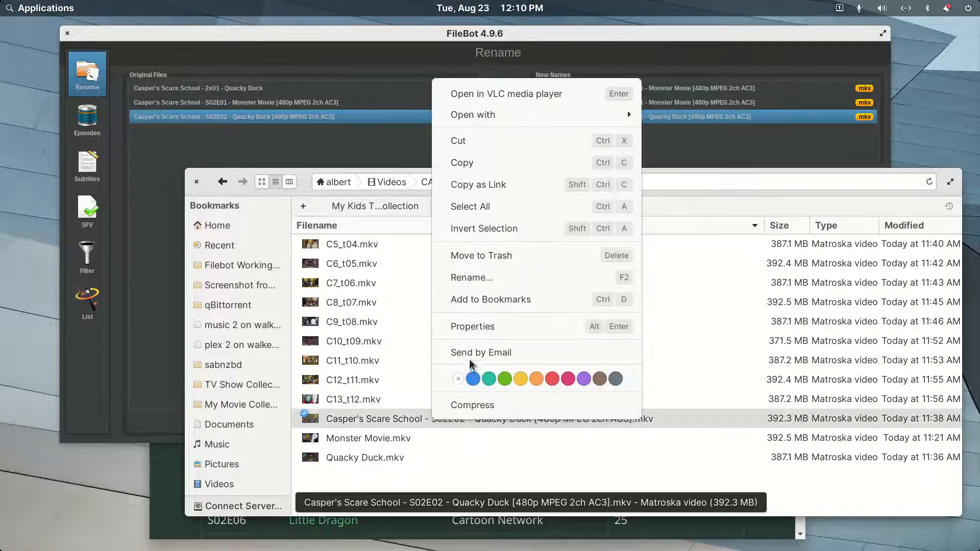
pyautogui.click(483, 285)
pyautogui.hotkey('ctrl', 'v')
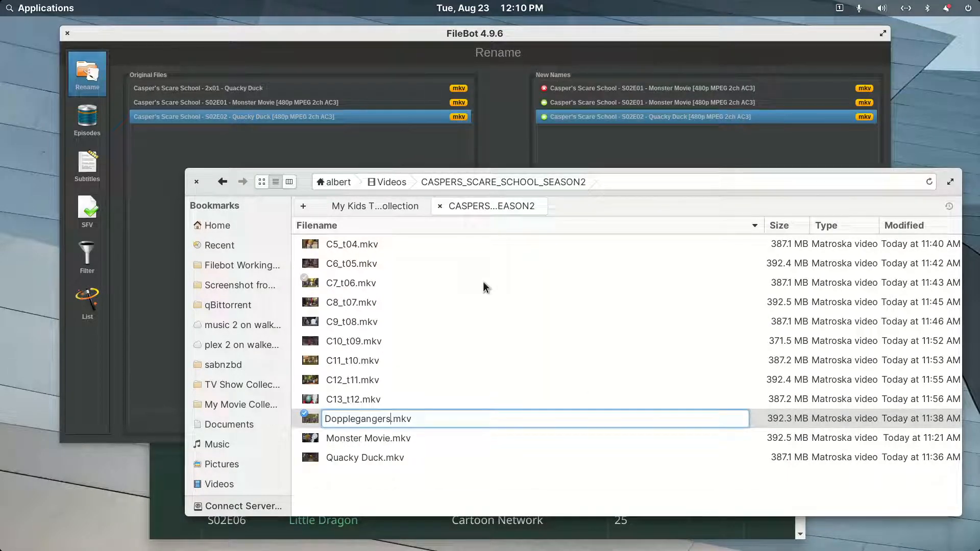
pyautogui.press('Return')
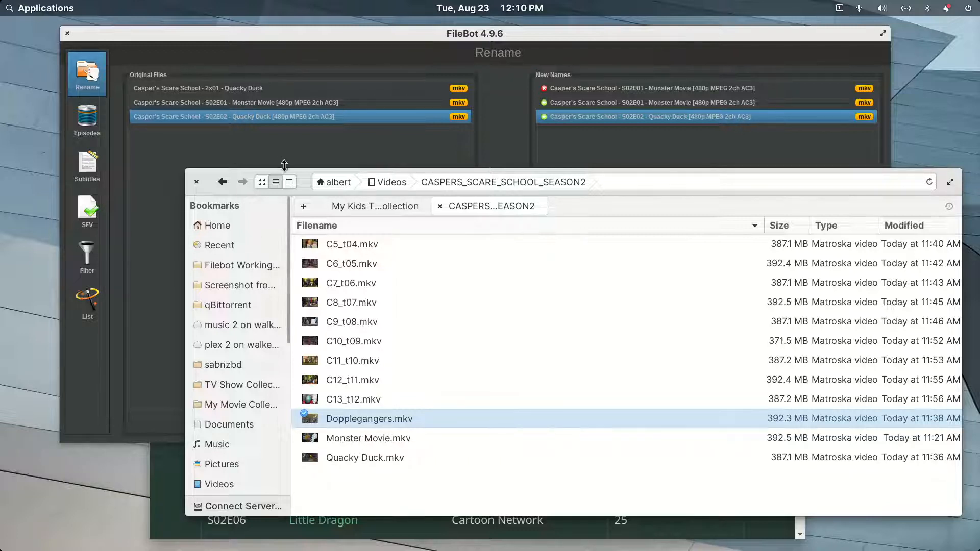
# Clear the outdated Casper's Scare School entries from FileBot's rename lists
pyautogui.click(293, 141)
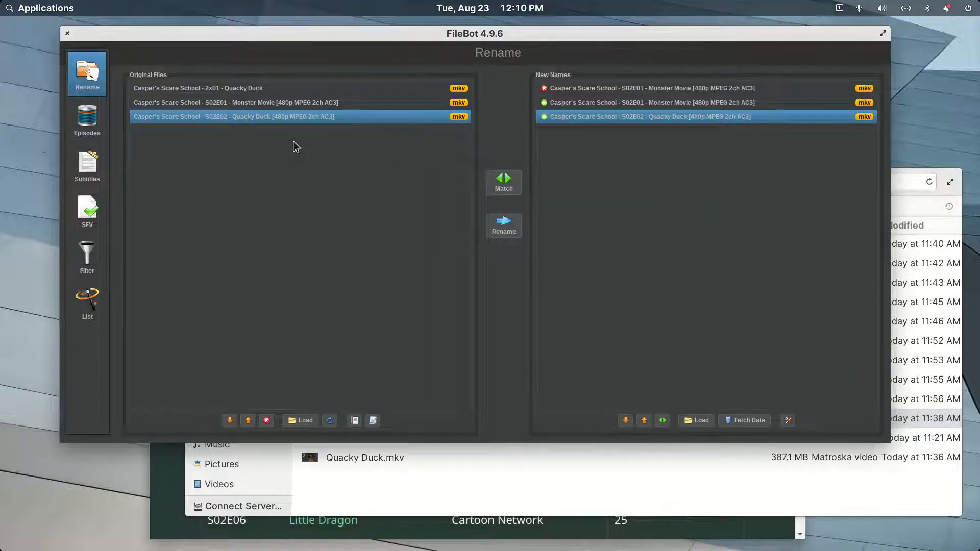
pyautogui.click(243, 90)
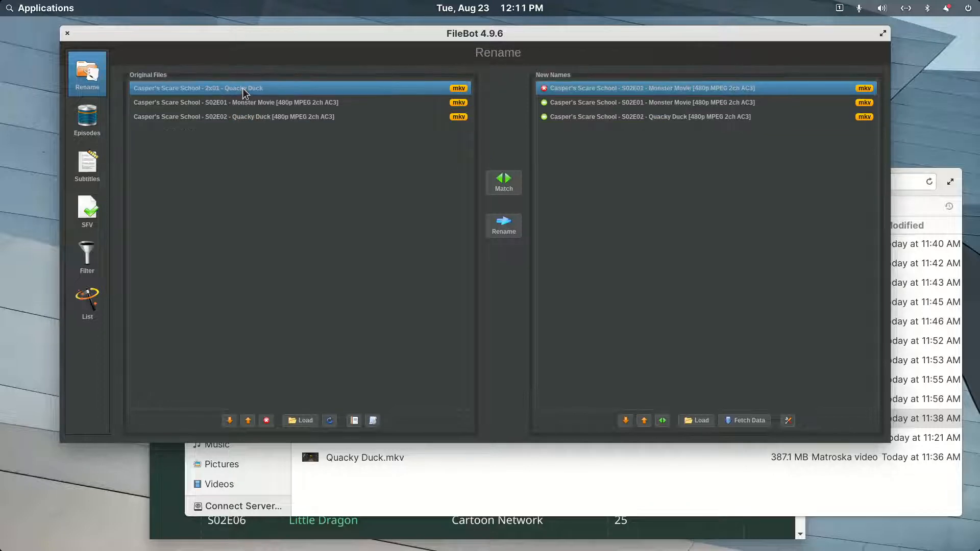
pyautogui.press('Delete')
pyautogui.press('Delete')
pyautogui.press('Delete')
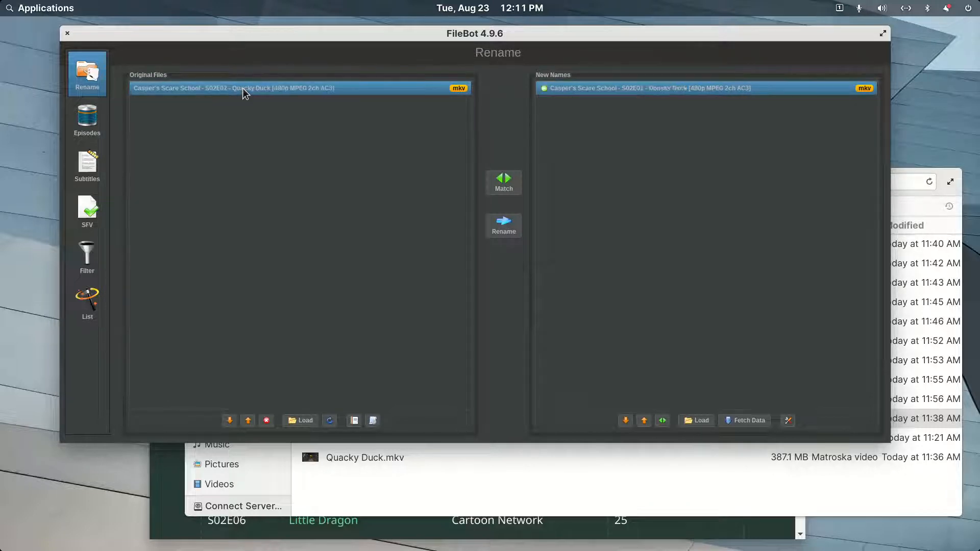
# Add Dopplegangers.mkv, Monster Movie.mkv and Quacky Duck.mkv from the CASPERS_SCARE_SCHOOL_SEASON2 folder to FileBot's original files
pyautogui.click(348, 494)
pyautogui.press('Down')
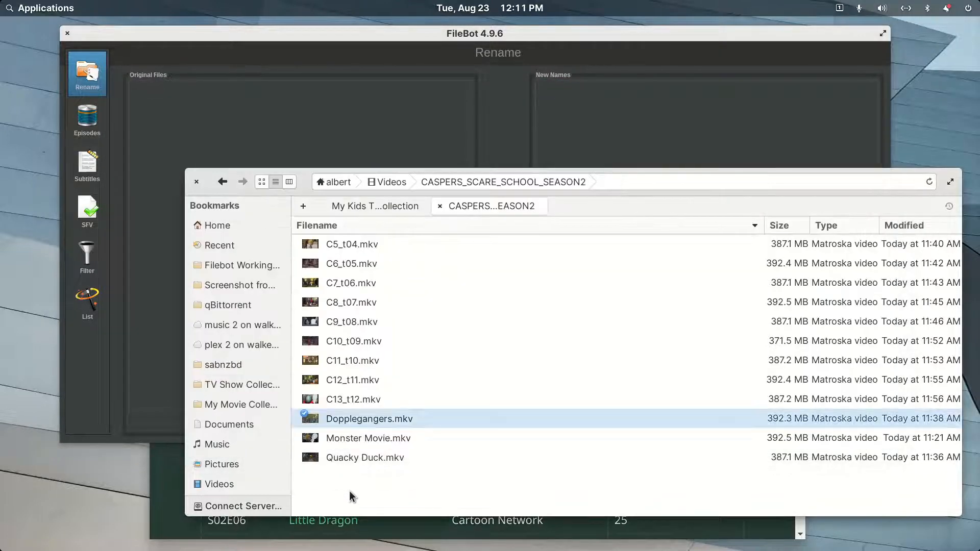
pyautogui.hotkey('shift', 'Down')
pyautogui.hotkey('shift', 'Down')
pyautogui.moveTo(354, 461); pyautogui.dragTo(340, 135)
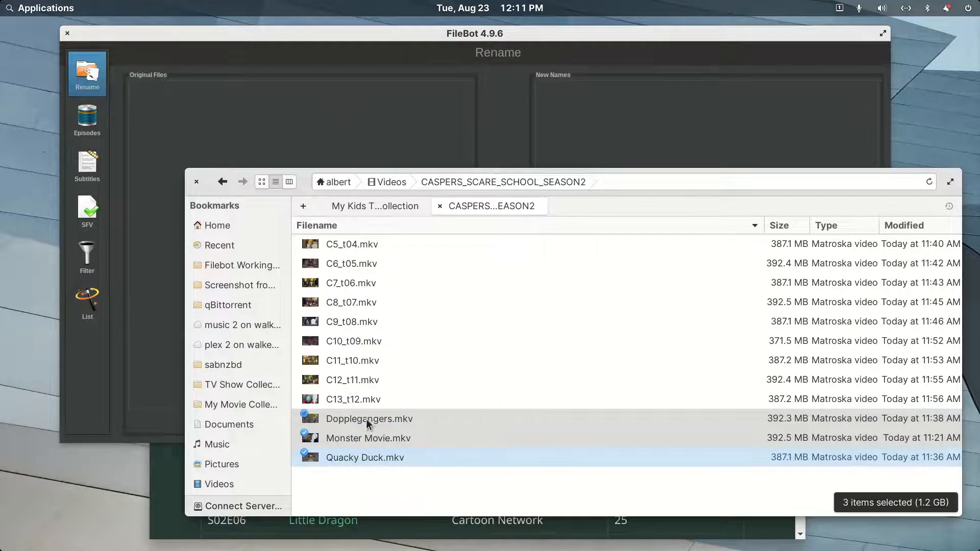
pyautogui.moveTo(357, 423); pyautogui.dragTo(310, 103)
pyautogui.click(309, 103)
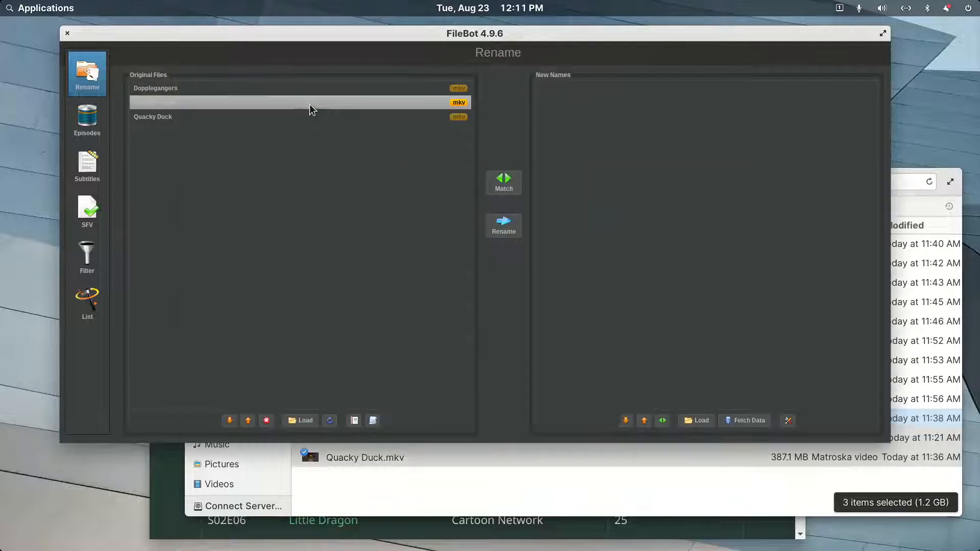
# Match the three loaded files using the TV Show Episodes - Full Info preset, compare the pairs, and rename the files
pyautogui.click(372, 423)
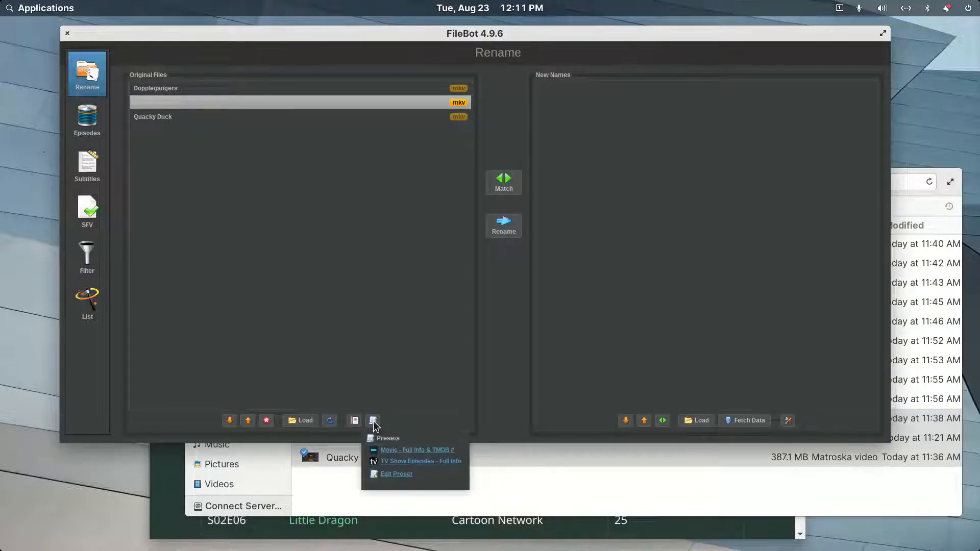
pyautogui.click(386, 464)
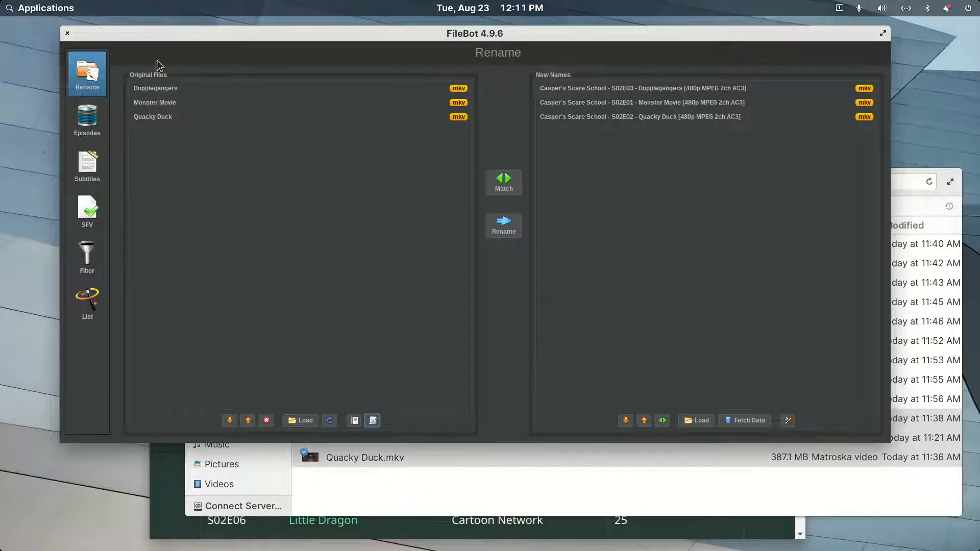
pyautogui.click(152, 90)
pyautogui.click(152, 105)
pyautogui.click(151, 114)
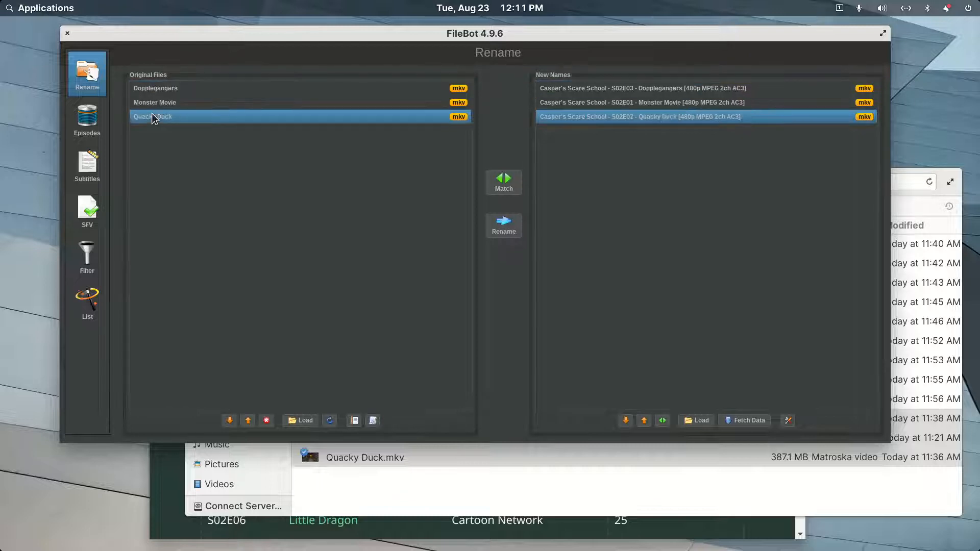
pyautogui.click(501, 226)
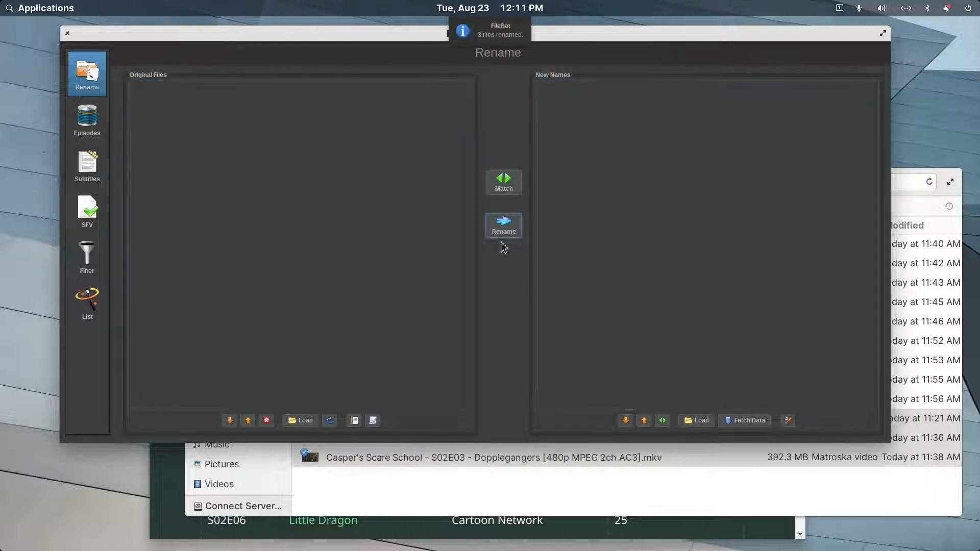
pyautogui.click(437, 490)
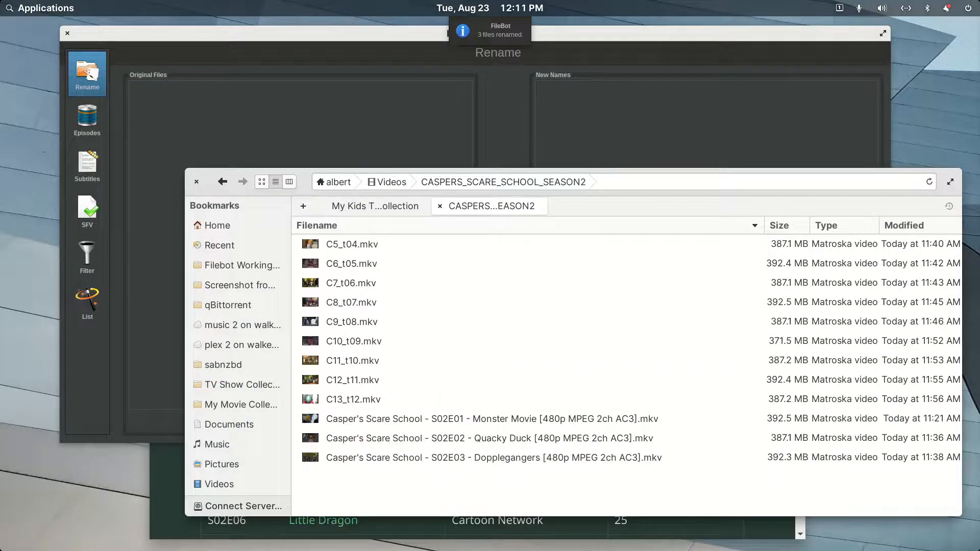
# Switch to Plex and open the advanced edit settings of The Rockford Files
pyautogui.moveTo(398, 544)
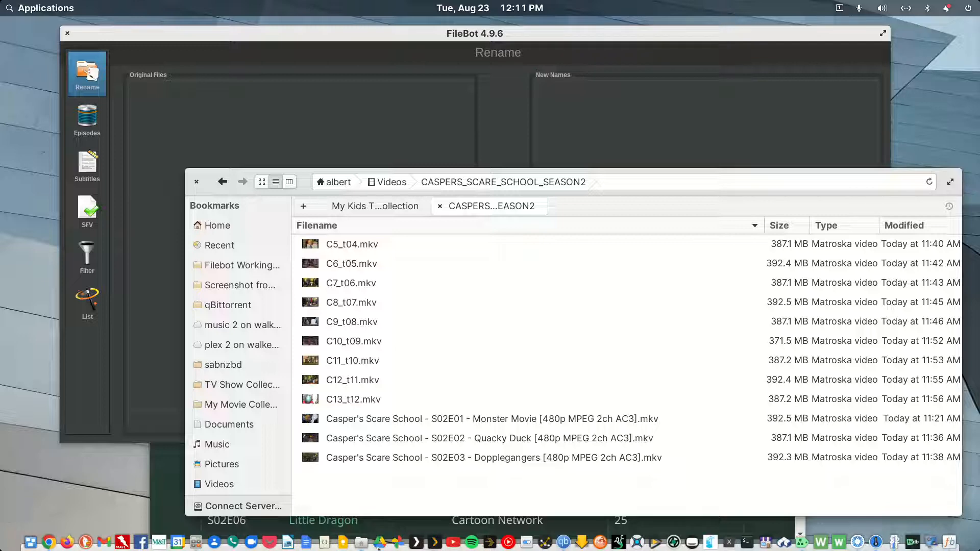
pyautogui.click(417, 542)
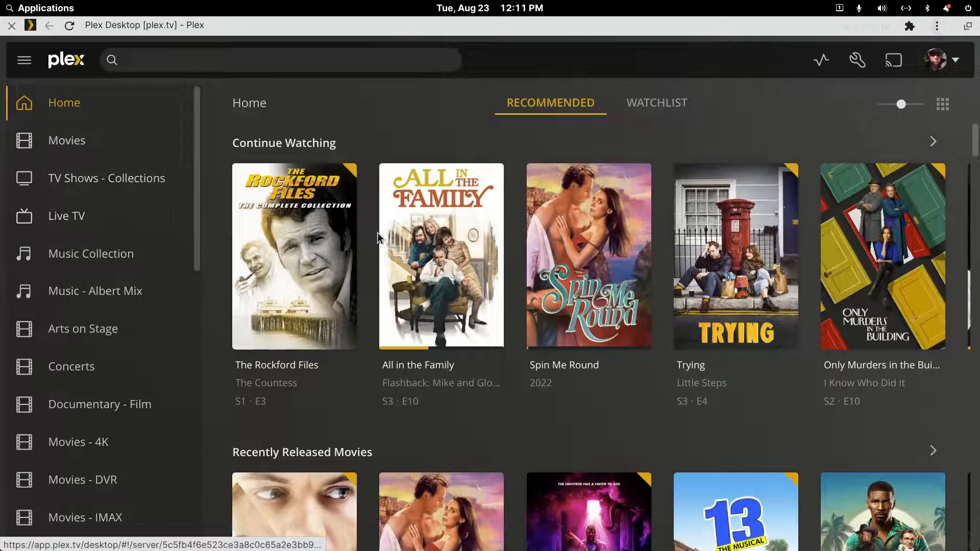
pyautogui.click(284, 365)
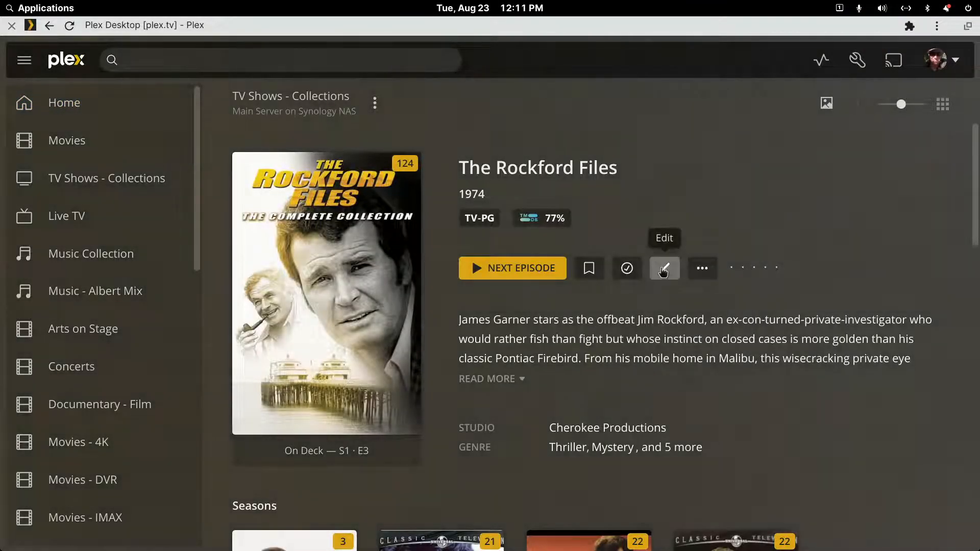
pyautogui.click(664, 269)
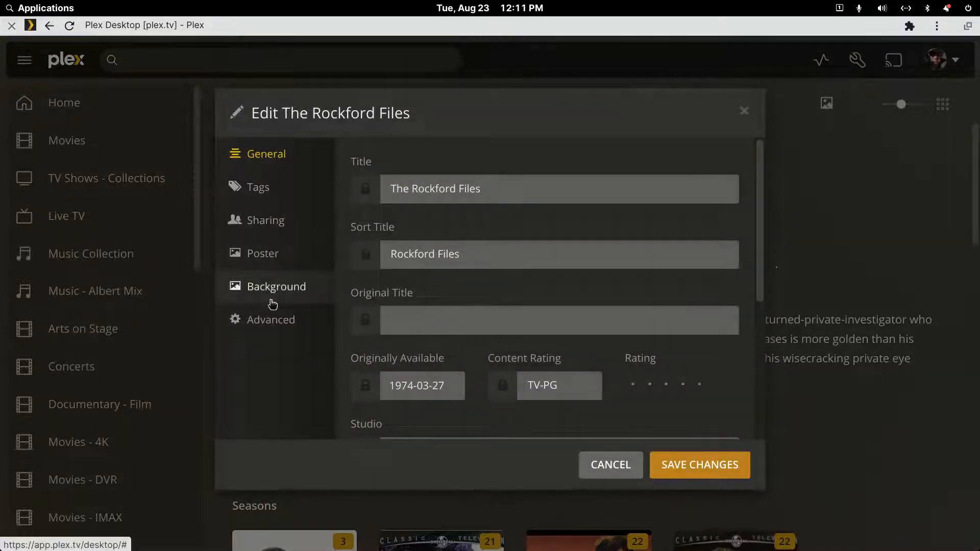
pyautogui.click(276, 316)
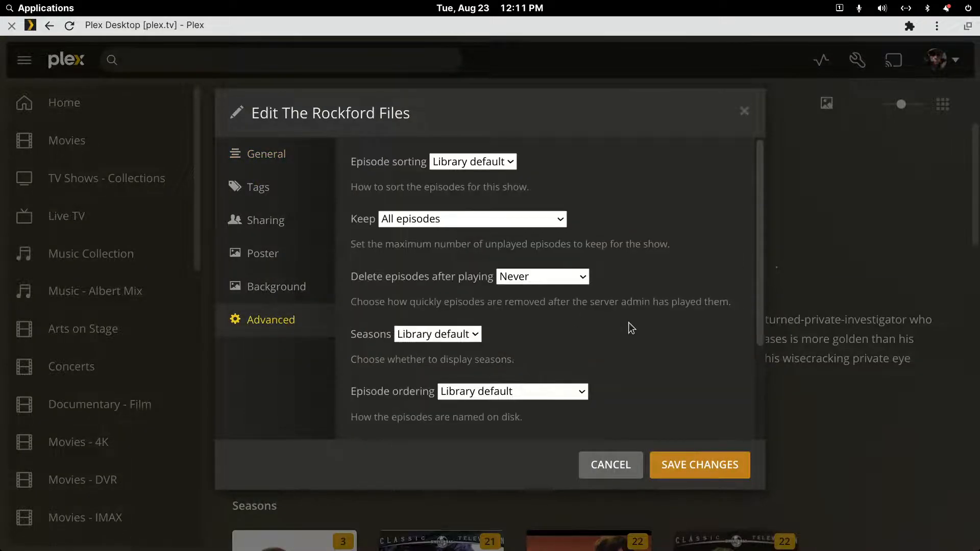
# Examine the episode sorting and episode ordering choices for The Rockford Files, then close its settings without saving
pyautogui.click(509, 160)
pyautogui.click(513, 163)
pyautogui.scroll(-3, 540, 179)
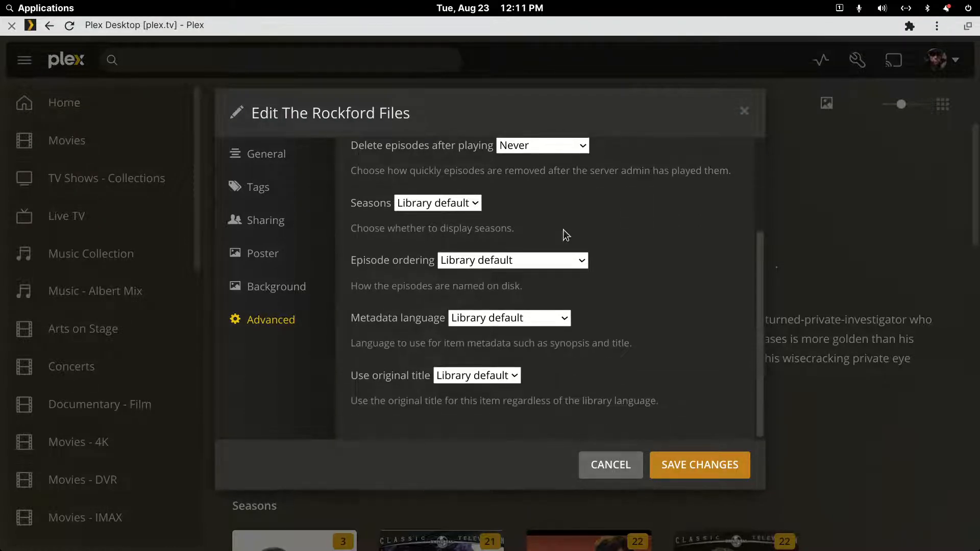
pyautogui.click(582, 260)
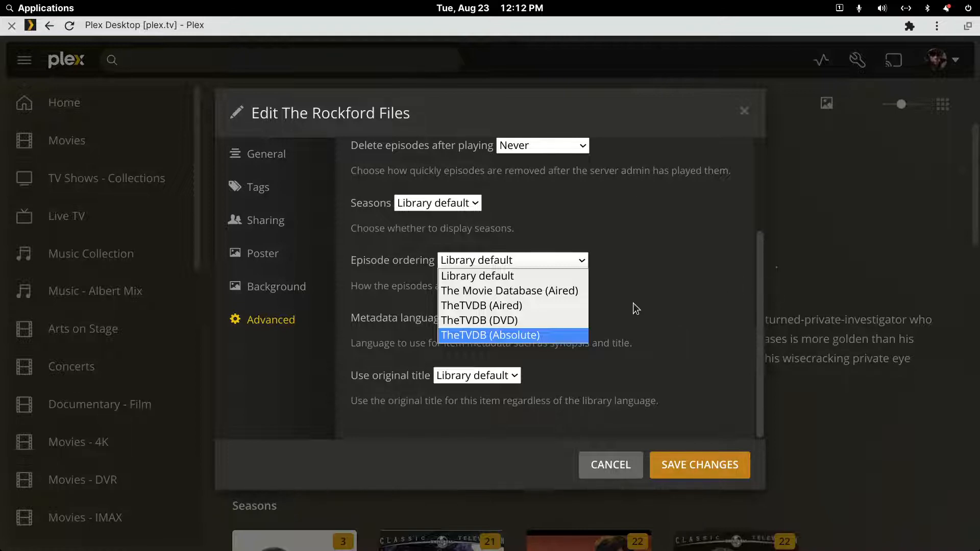
pyautogui.click(630, 468)
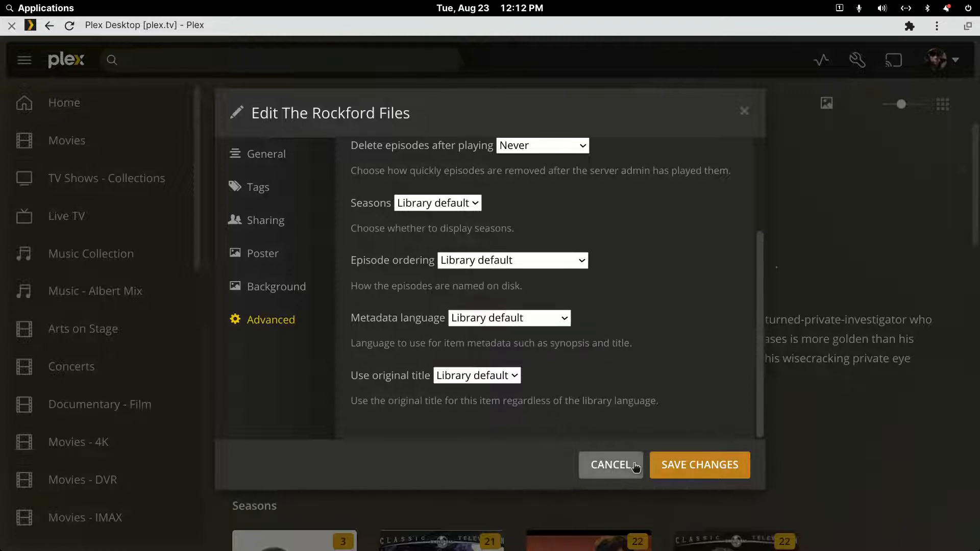
pyautogui.click(632, 470)
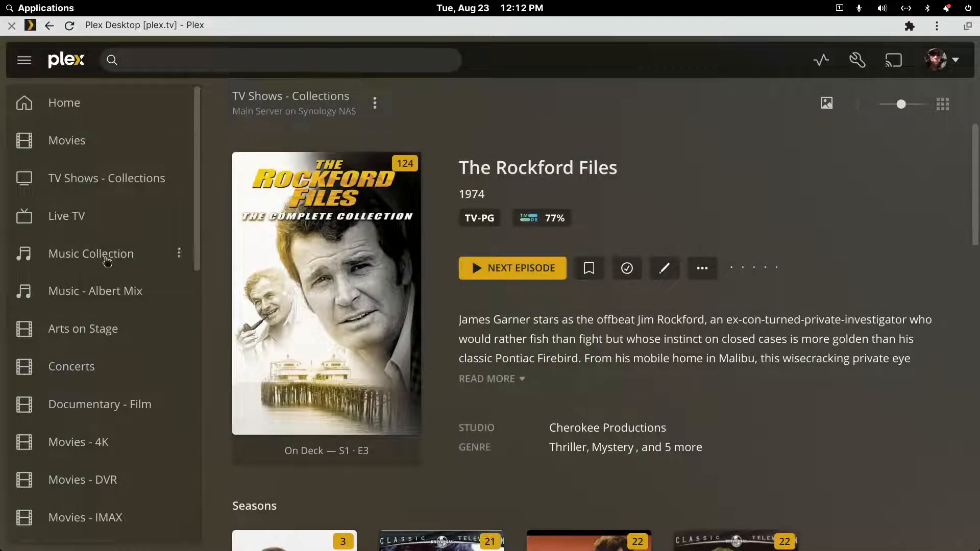
# Open the advanced settings of the TV Shows - Collections library for editing
pyautogui.click(178, 182)
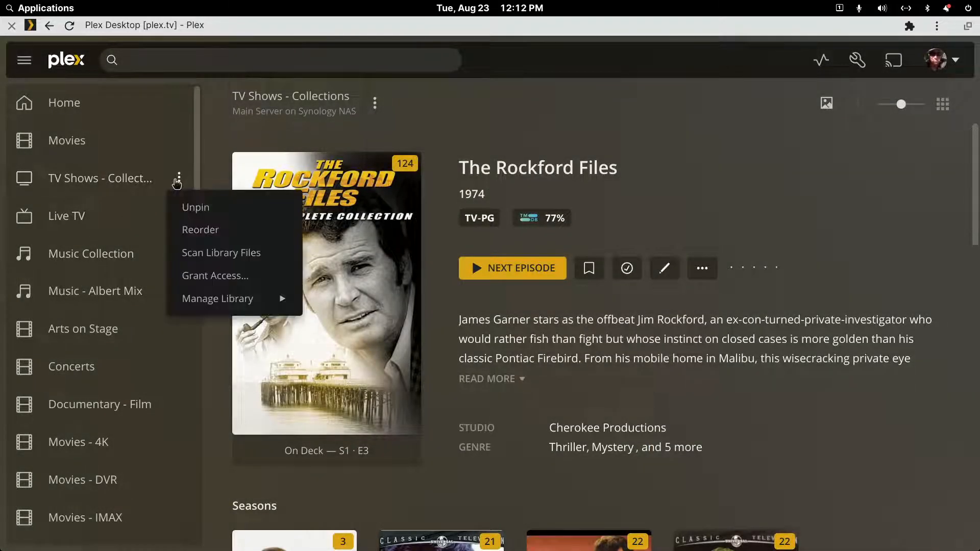
pyautogui.moveTo(247, 296)
pyautogui.click(322, 303)
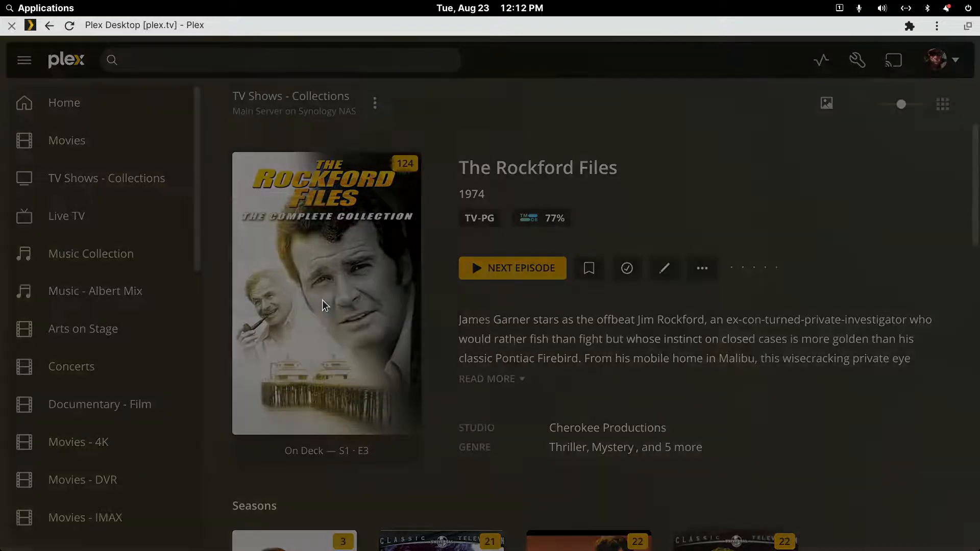
pyautogui.click(284, 224)
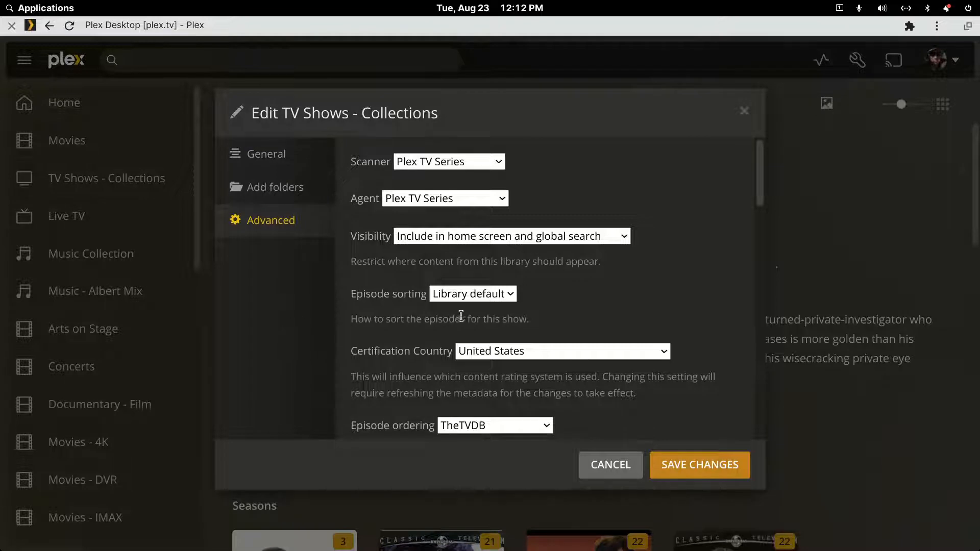
# Check the library's episode sorting and episode ordering options
pyautogui.click(510, 295)
pyautogui.click(510, 295)
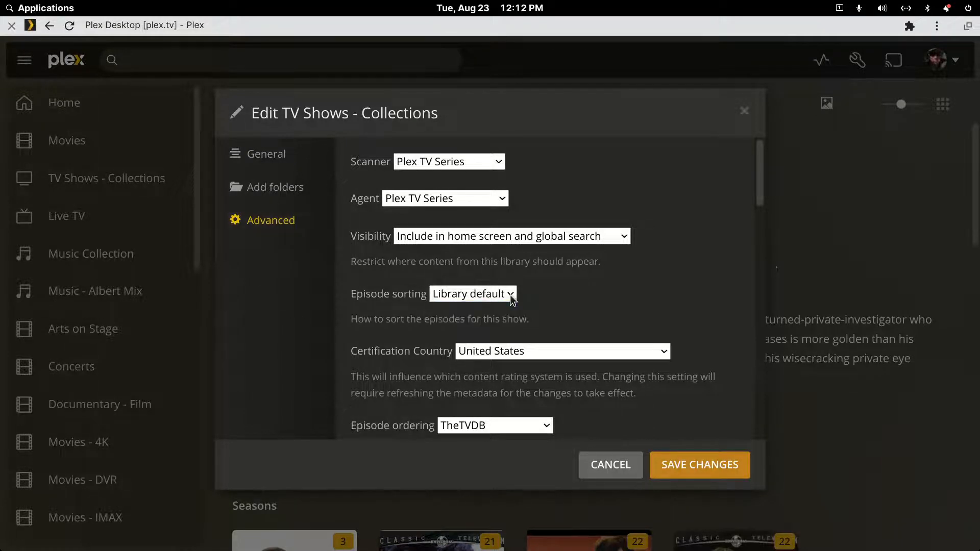
pyautogui.scroll(-3, 526, 316)
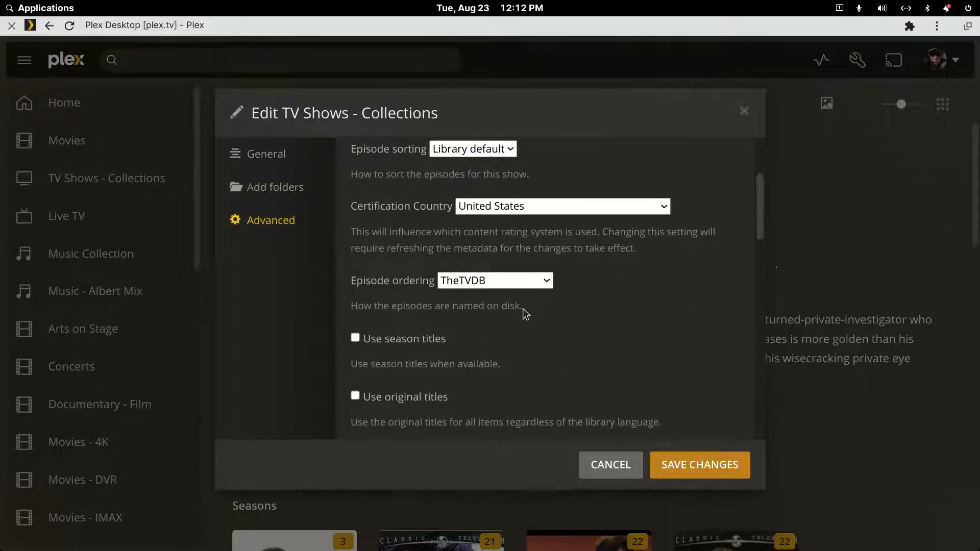
pyautogui.scroll(-1, 523, 308)
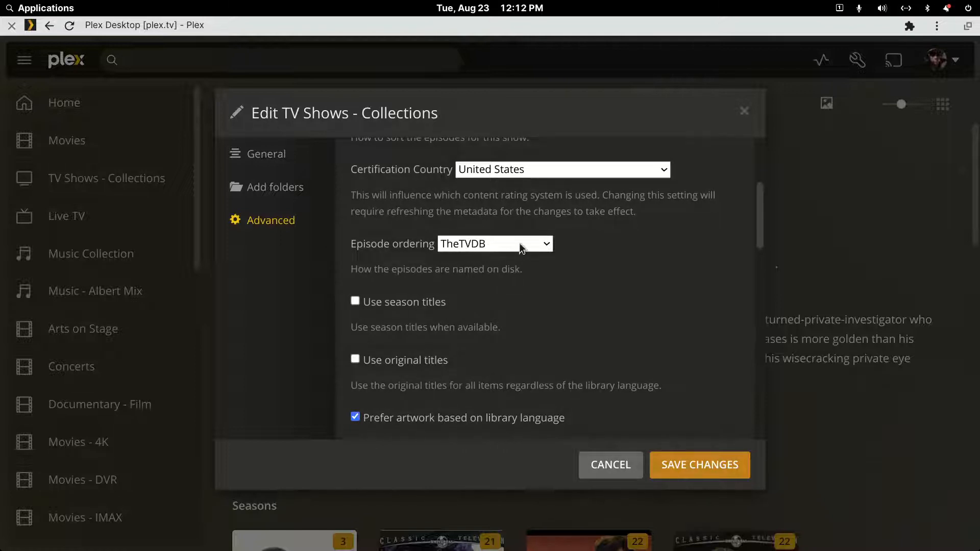
pyautogui.click(545, 245)
pyautogui.click(545, 246)
# Review the remaining advanced settings of the TV Shows - Collections library, then close them without saving
pyautogui.scroll(-6, 492, 345)
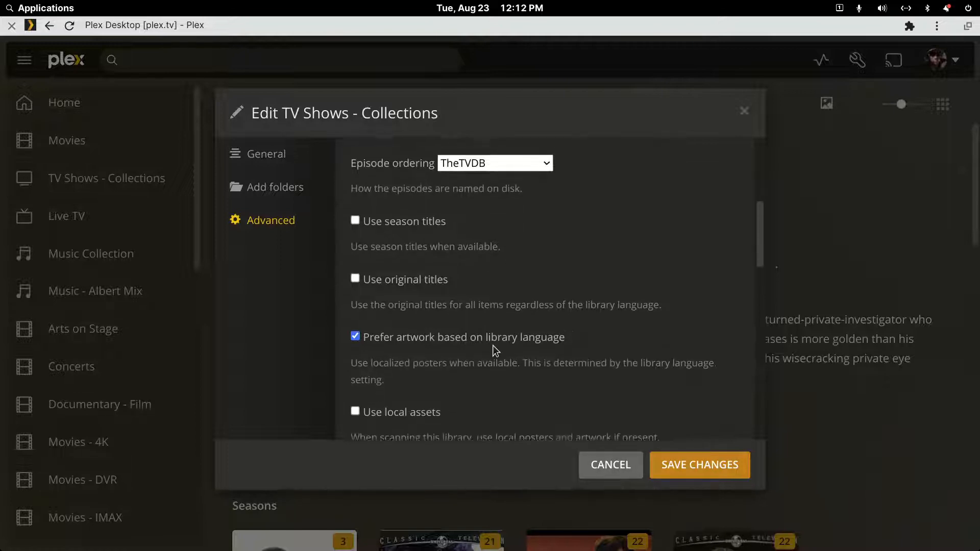
pyautogui.scroll(-9, 493, 349)
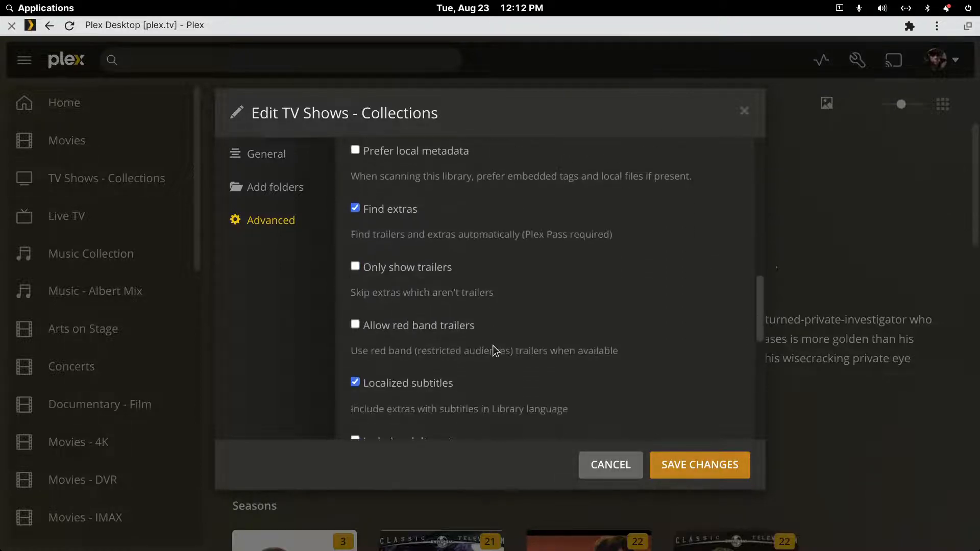
pyautogui.scroll(-3, 494, 347)
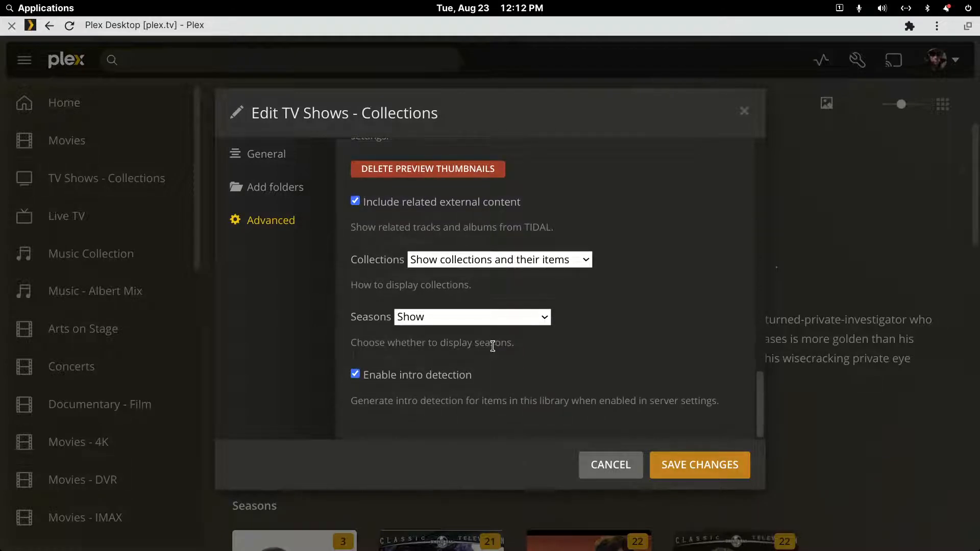
pyautogui.scroll(5, 493, 346)
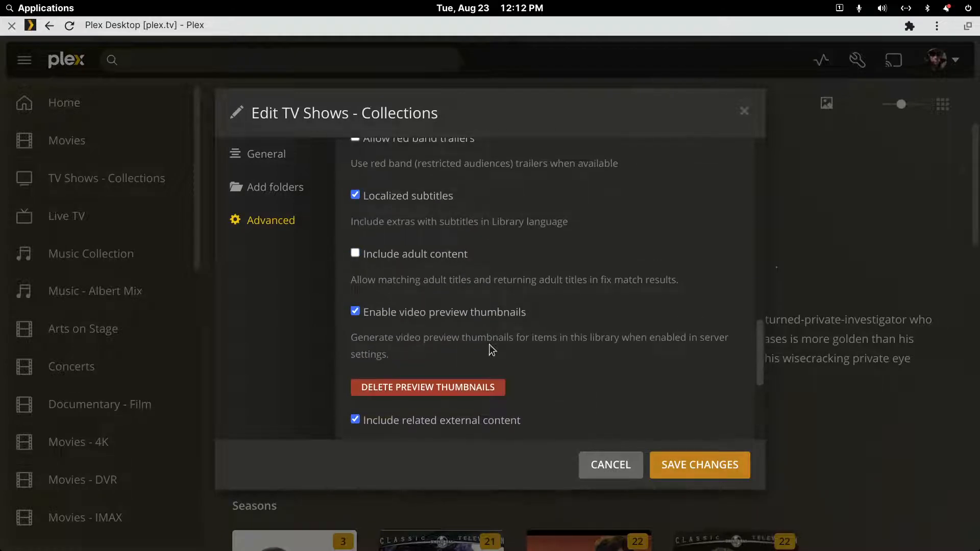
pyautogui.scroll(5, 491, 347)
pyautogui.scroll(5, 489, 345)
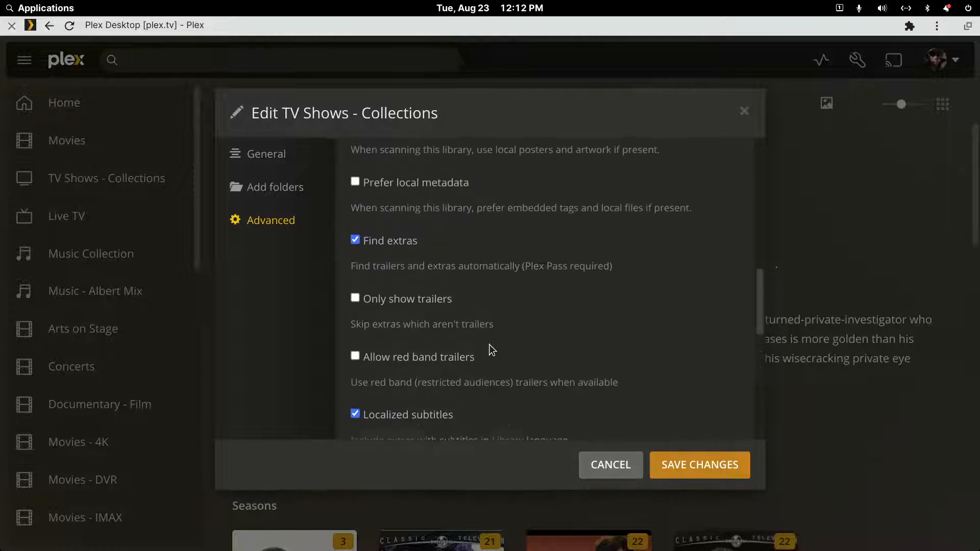
pyautogui.scroll(6, 489, 345)
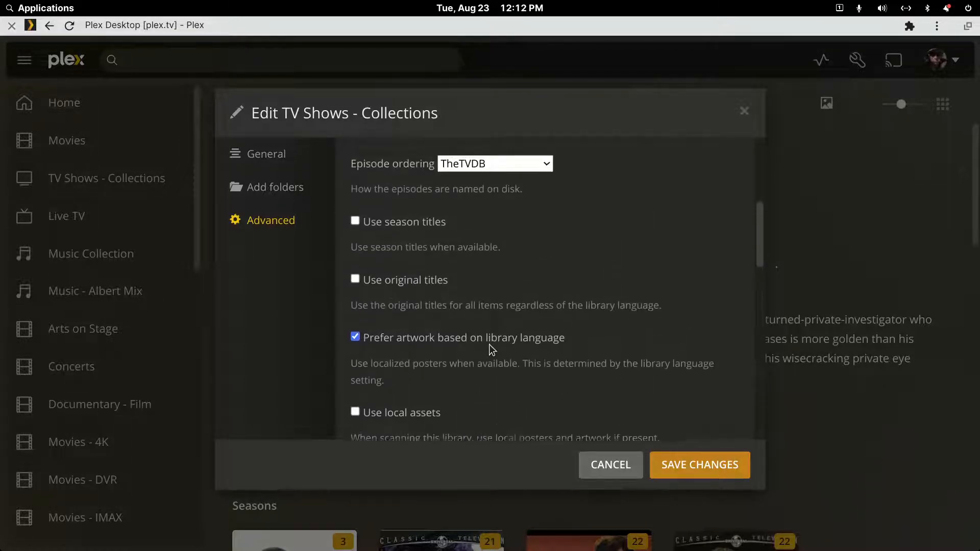
pyautogui.scroll(3, 488, 345)
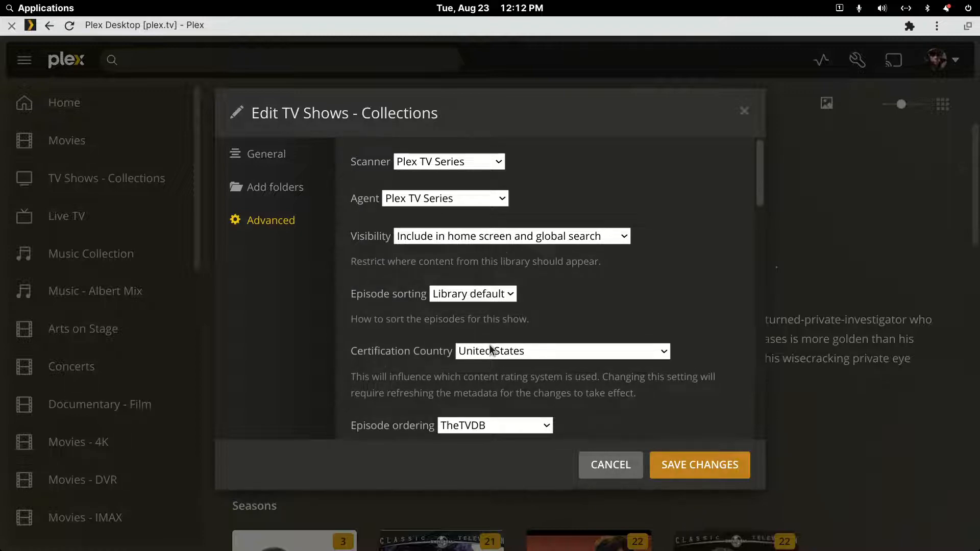
pyautogui.click(602, 468)
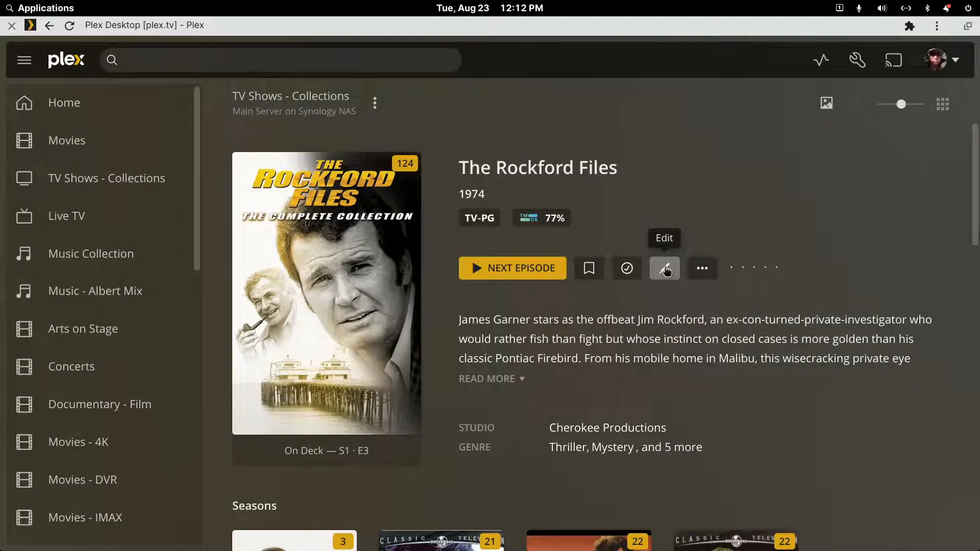
# Open the advanced settings of The Rockford Files and check its episode sorting choices
pyautogui.click(665, 268)
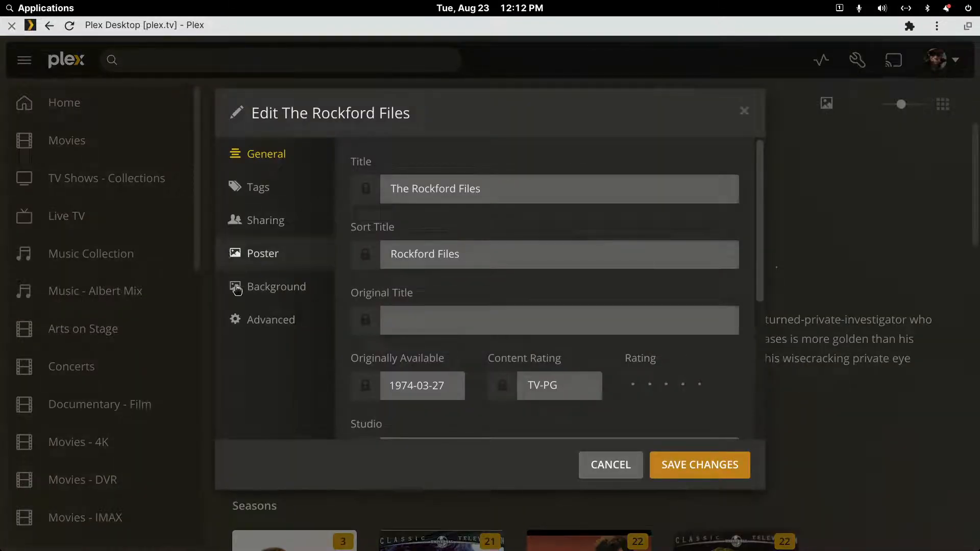
pyautogui.click(246, 325)
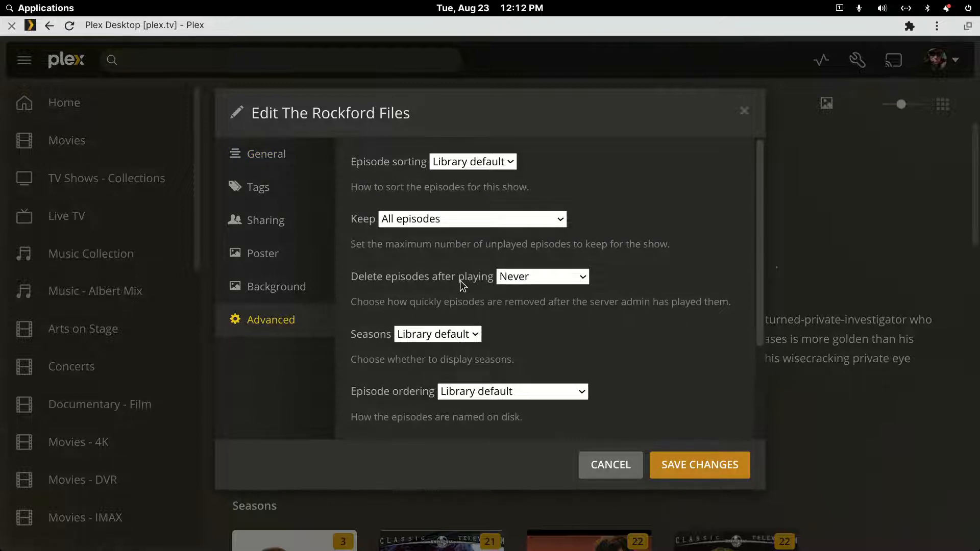
pyautogui.click(511, 163)
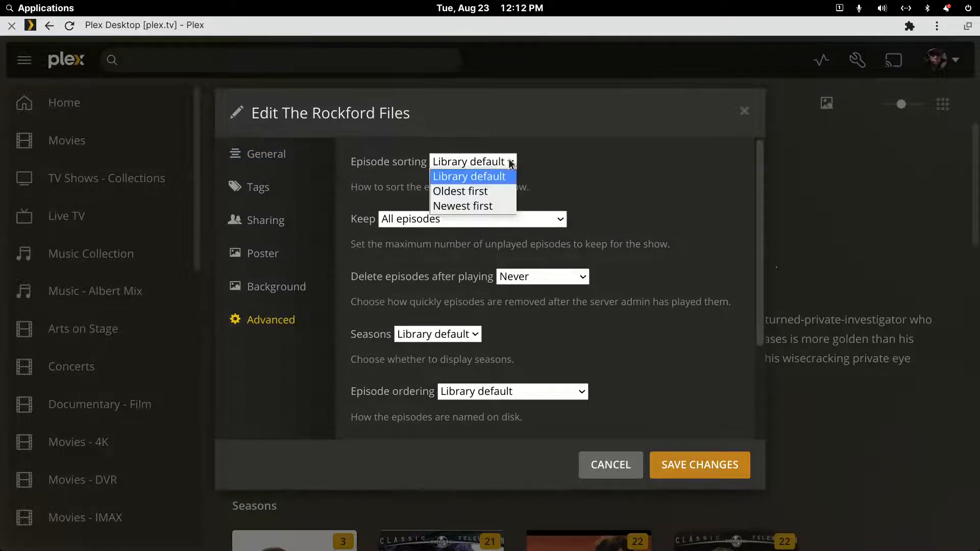
pyautogui.click(511, 163)
# Check the show's episode ordering choices, then leave its settings without saving and close Plex
pyautogui.scroll(-2, 519, 255)
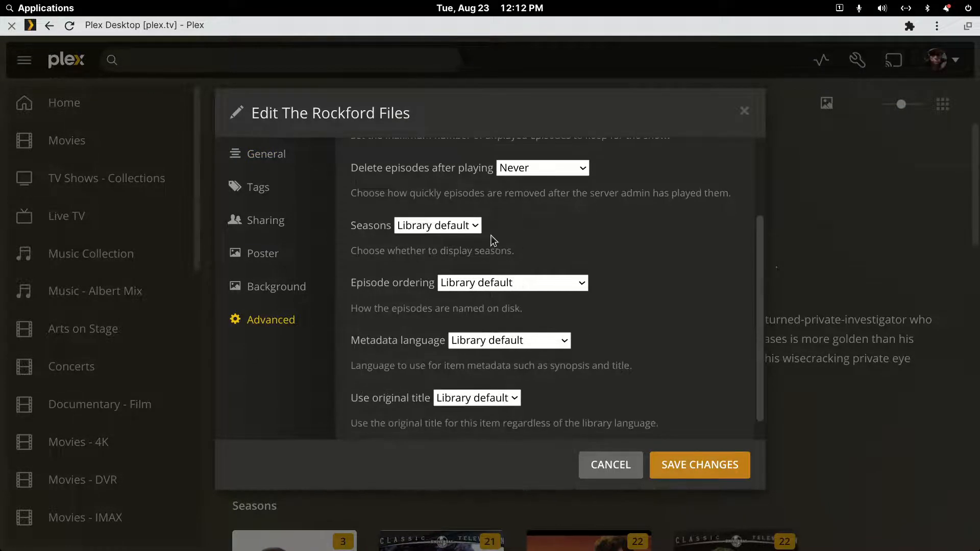
pyautogui.click(580, 284)
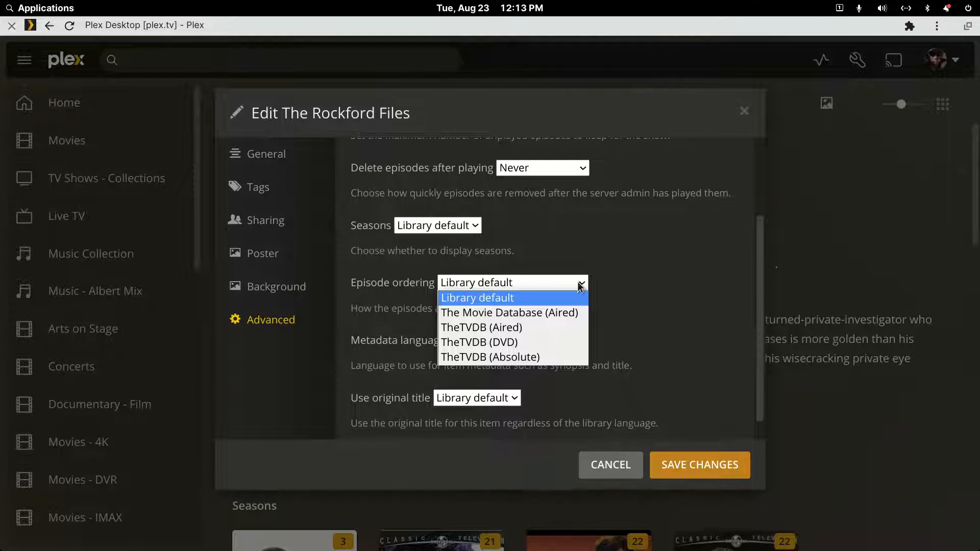
pyautogui.click(617, 278)
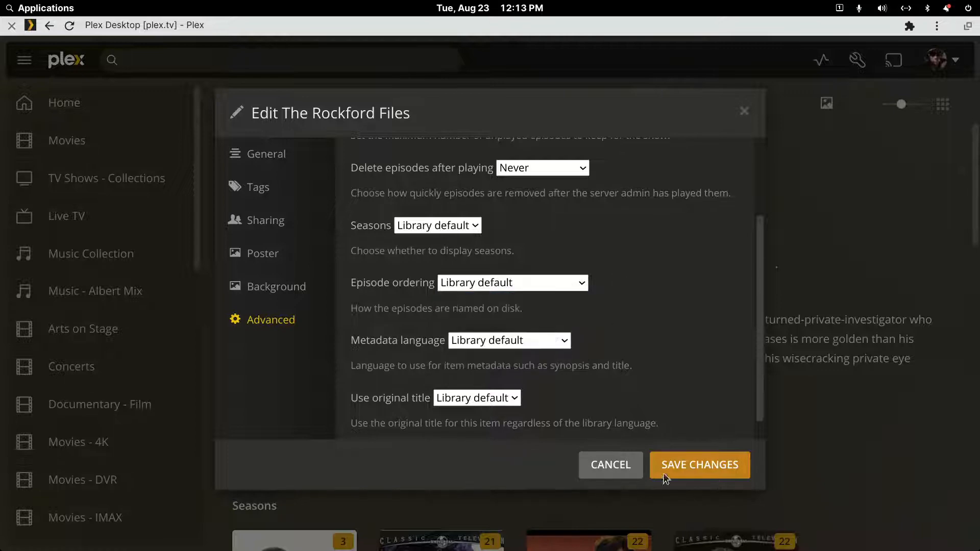
pyautogui.click(631, 469)
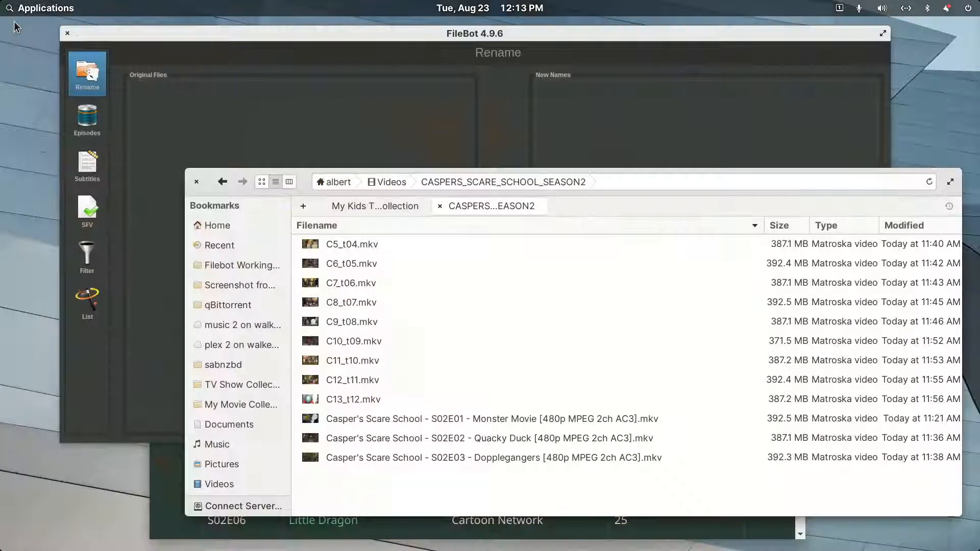
pyautogui.click(12, 25)
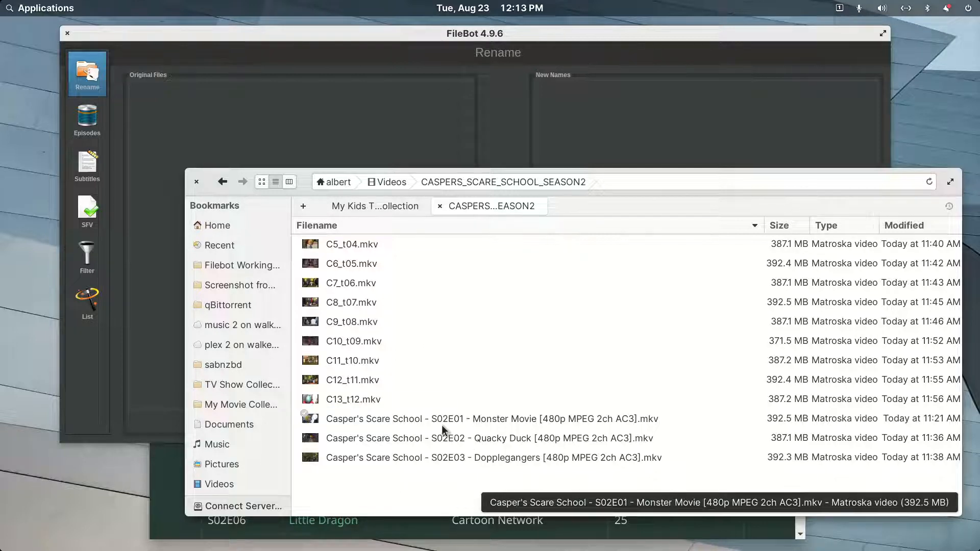
# Edit the name of the S02E01 Monster Movie file, removing the "Casper's Scare School - S02E01 - " prefix
pyautogui.click(505, 421)
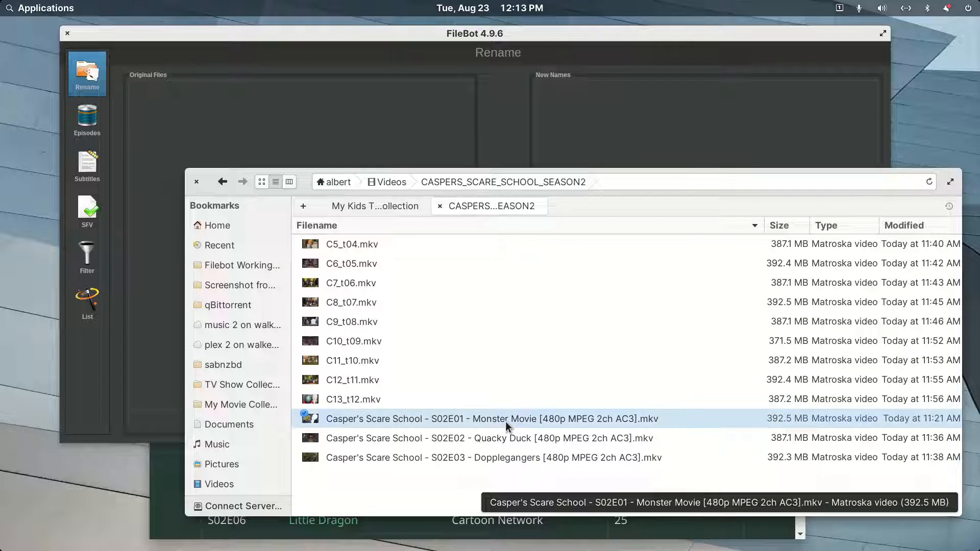
pyautogui.press('F2')
pyautogui.press('Home')
pyautogui.hotkey('shift', 'Right')
pyautogui.hotkey('shift', 'Right')
pyautogui.hotkey('shift', 'Right')
pyautogui.hotkey('shift', 'Right')
pyautogui.hotkey('shift', 'Right')
pyautogui.hotkey('shift', 'Right')
pyautogui.hotkey('shift', 'Right')
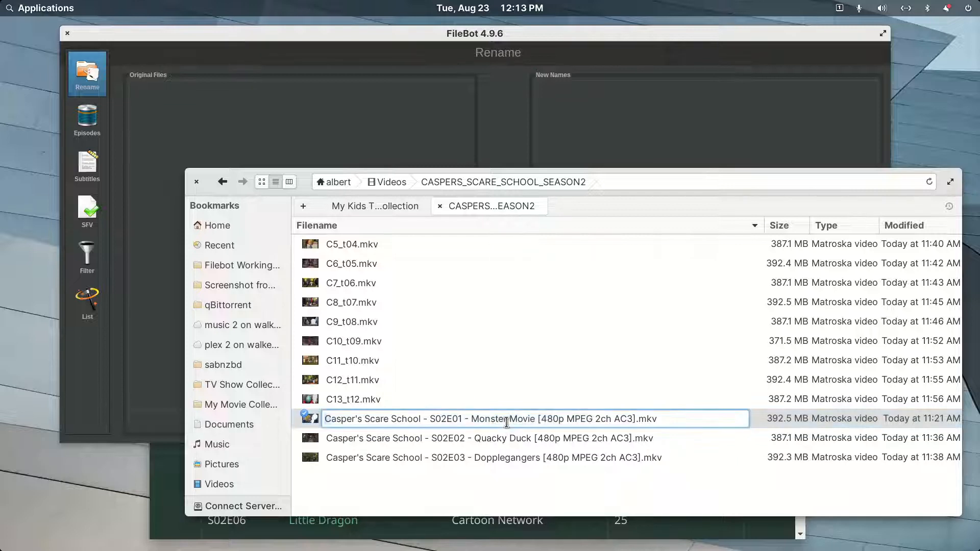
pyautogui.hotkey('shift', 'Right')
pyautogui.hotkey('shift', 'Right')
pyautogui.hotkey('shift', 'Right')
pyautogui.hotkey('shift', 'Right')
pyautogui.hotkey('shift', 'Right')
pyautogui.hotkey('shift', 'Right')
pyautogui.hotkey('shift', 'Right')
pyautogui.hotkey('shift', 'Right')
pyautogui.hotkey('shift', 'Right')
pyautogui.hotkey('shift', 'Right')
pyautogui.hotkey('shift', 'Right')
pyautogui.hotkey('shift', 'Right')
pyautogui.hotkey('shift', 'Right')
pyautogui.hotkey('shift', 'Right')
pyautogui.hotkey('shift', 'Right')
pyautogui.hotkey('shift', 'Right')
pyautogui.hotkey('shift', 'Right')
pyautogui.hotkey('shift', 'Right')
pyautogui.hotkey('shift', 'Right')
pyautogui.hotkey('shift', 'Right')
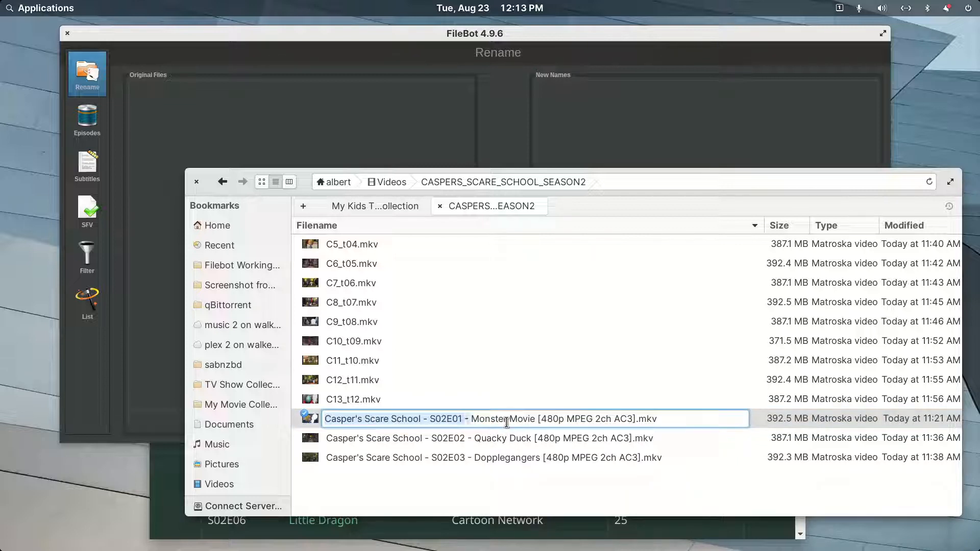
pyautogui.hotkey('shift', 'Right')
pyautogui.press('Delete')
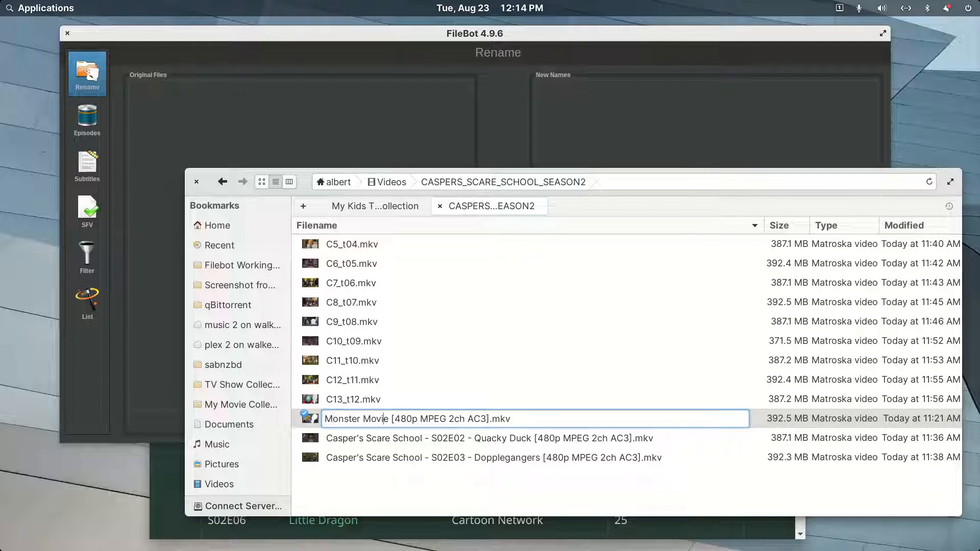
# Remove the "[480p MPEG 2ch AC3]" tag and save the file name as Monster Movie.mkv
pyautogui.press('Right')
pyautogui.hotkey('shift', 'Right')
pyautogui.hotkey('shift', 'Right')
pyautogui.hotkey('shift', 'Right')
pyautogui.hotkey('shift', 'Right')
pyautogui.hotkey('shift', 'Right')
pyautogui.hotkey('shift', 'Right')
pyautogui.hotkey('shift', 'Right')
pyautogui.hotkey('shift', 'Right')
pyautogui.hotkey('shift', 'Right')
pyautogui.hotkey('shift', 'Right')
pyautogui.hotkey('shift', 'Right')
pyautogui.hotkey('shift', 'Right')
pyautogui.hotkey('shift', 'Right')
pyautogui.hotkey('shift', 'Right')
pyautogui.hotkey('shift', 'Right')
pyautogui.hotkey('shift', 'Right')
pyautogui.hotkey('shift', 'Right')
pyautogui.hotkey('shift', 'Right')
pyautogui.hotkey('shift', 'Right')
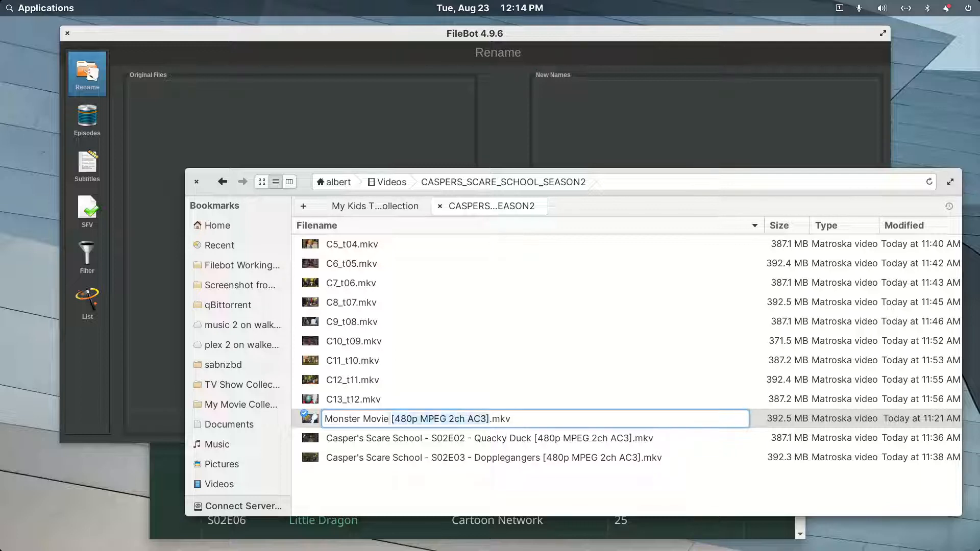
pyautogui.press('BackSpace')
pyautogui.press('BackSpace')
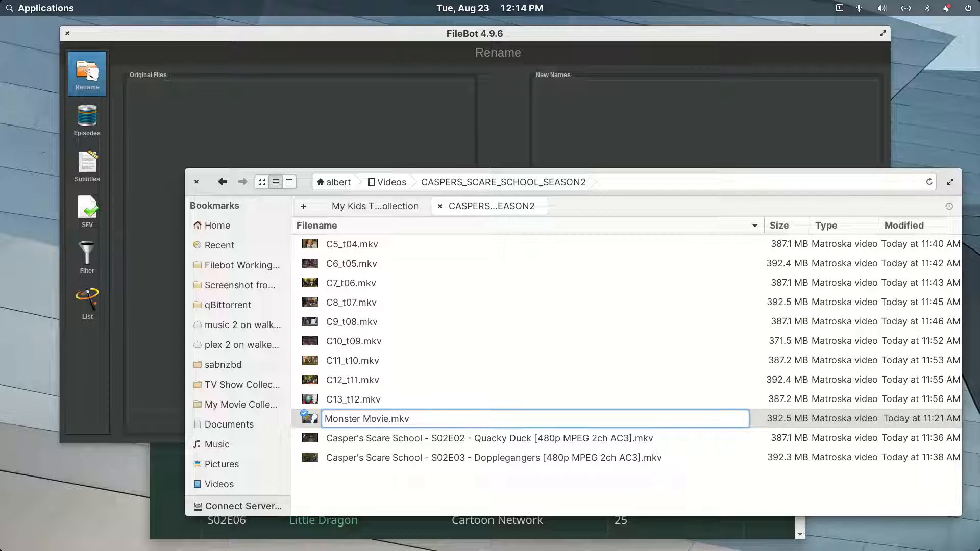
pyautogui.press('Return')
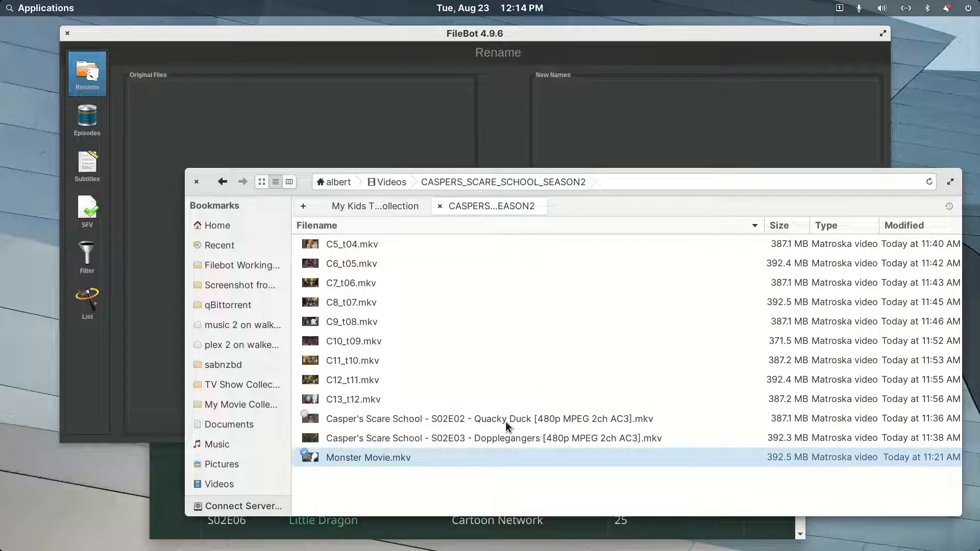
# Compare the names of the Quacky Duck, Dopplegangers and Monster Movie files in the season folder
pyautogui.press('Up')
pyautogui.press('Up')
pyautogui.press('Down')
pyautogui.press('Down')
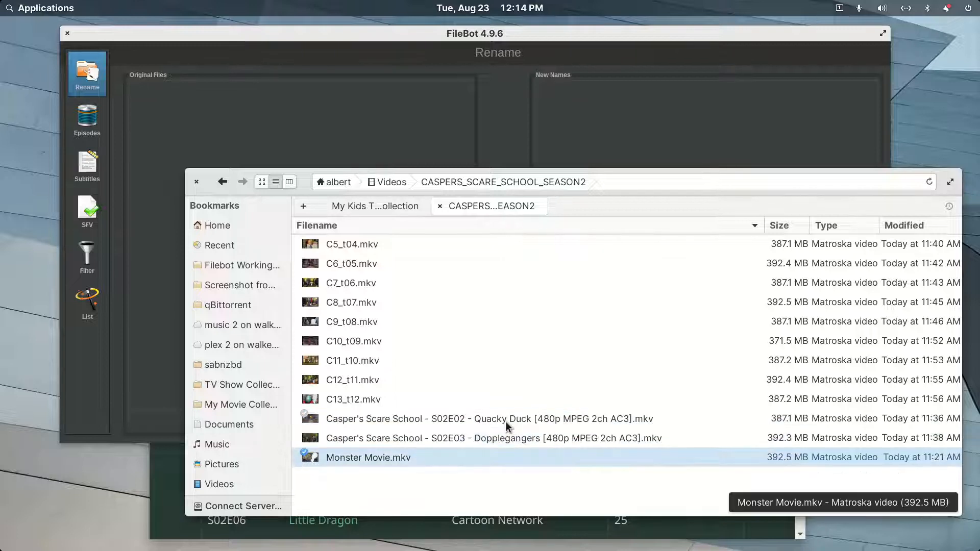
pyautogui.press('Up')
pyautogui.press('Up')
pyautogui.press('Down')
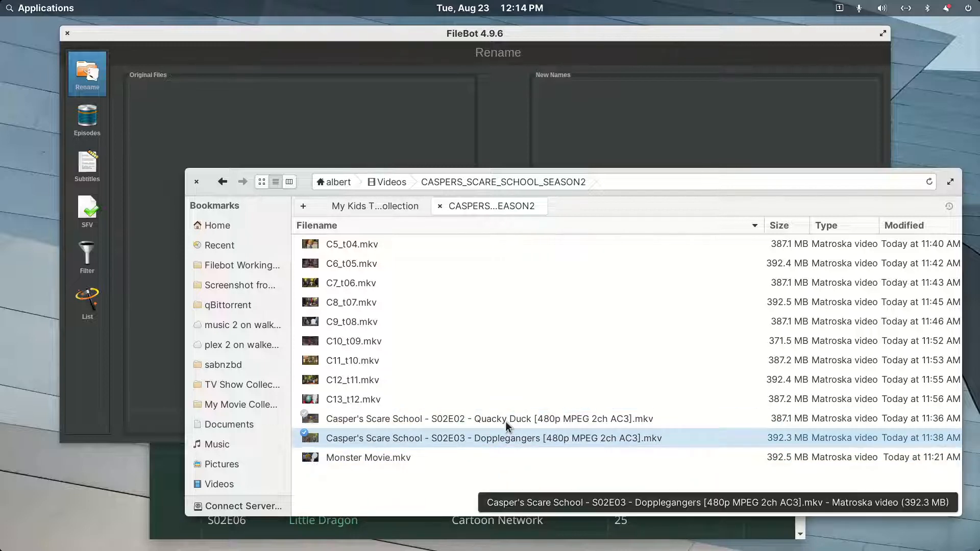
pyautogui.press('Up')
pyautogui.press('Down')
pyautogui.press('Up')
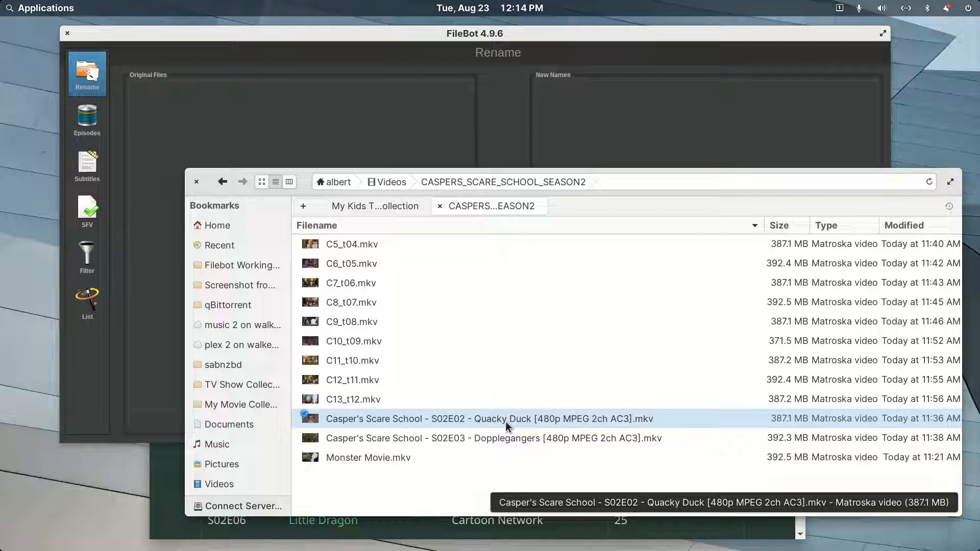
pyautogui.press('Down')
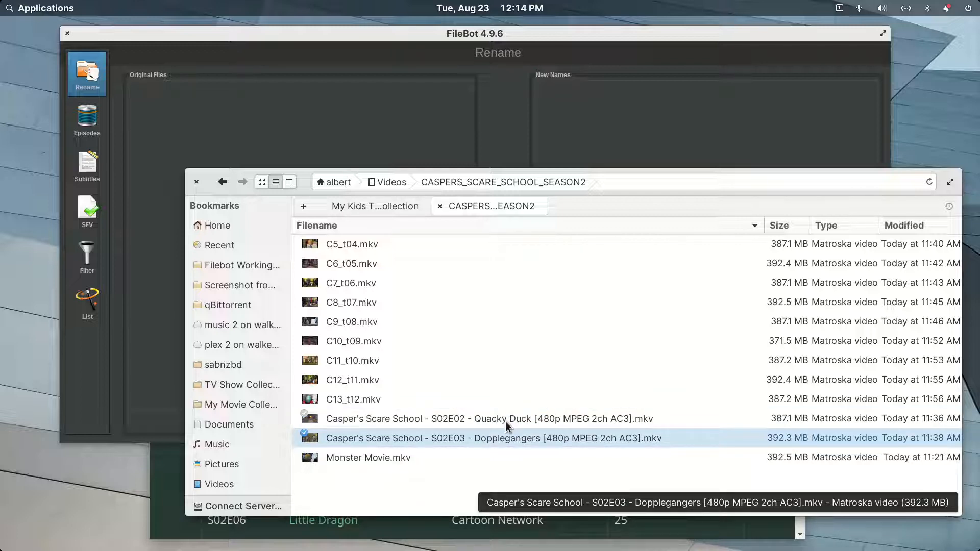
pyautogui.press('Up')
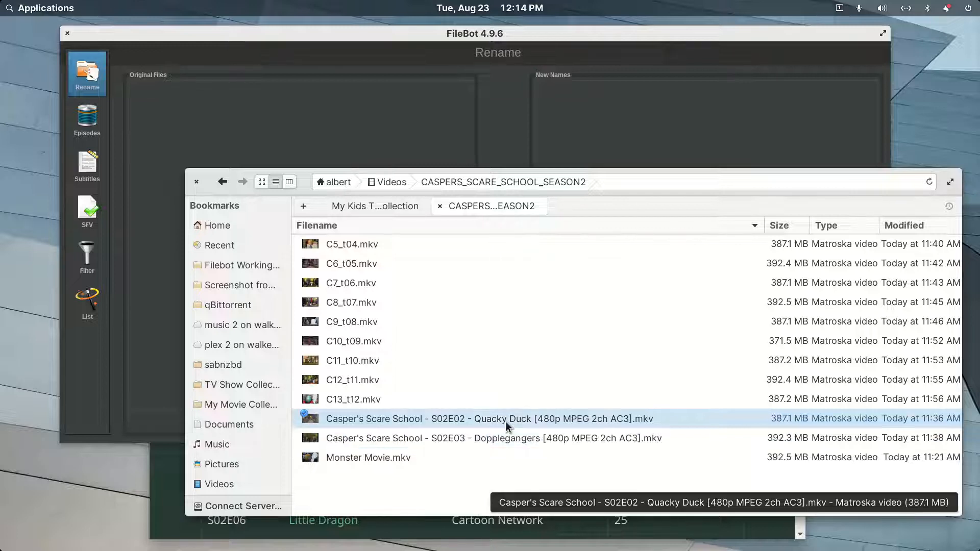
pyautogui.press('Down')
pyautogui.press('Down')
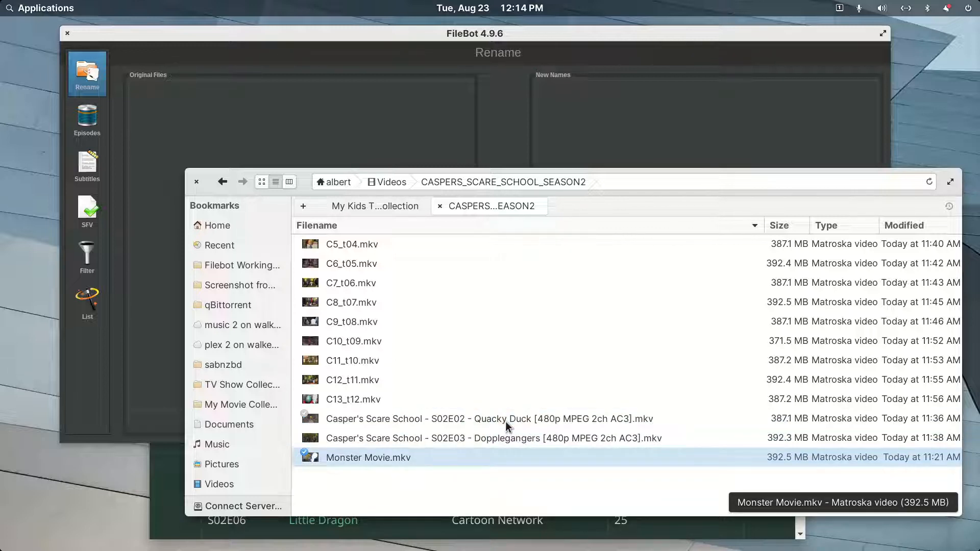